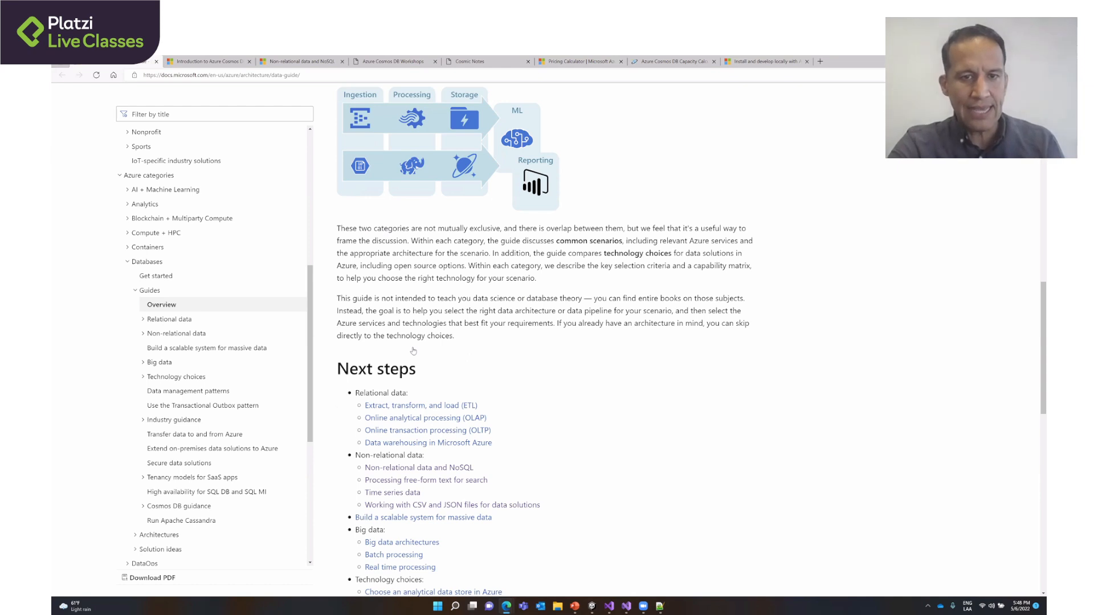
- Look through the Next steps links of the Azure data architecture guide, from relational data to the additional scenarios
{"action": "scroll", "coordinate": [433, 356], "scroll_direction": "down", "scroll_amount": 1}
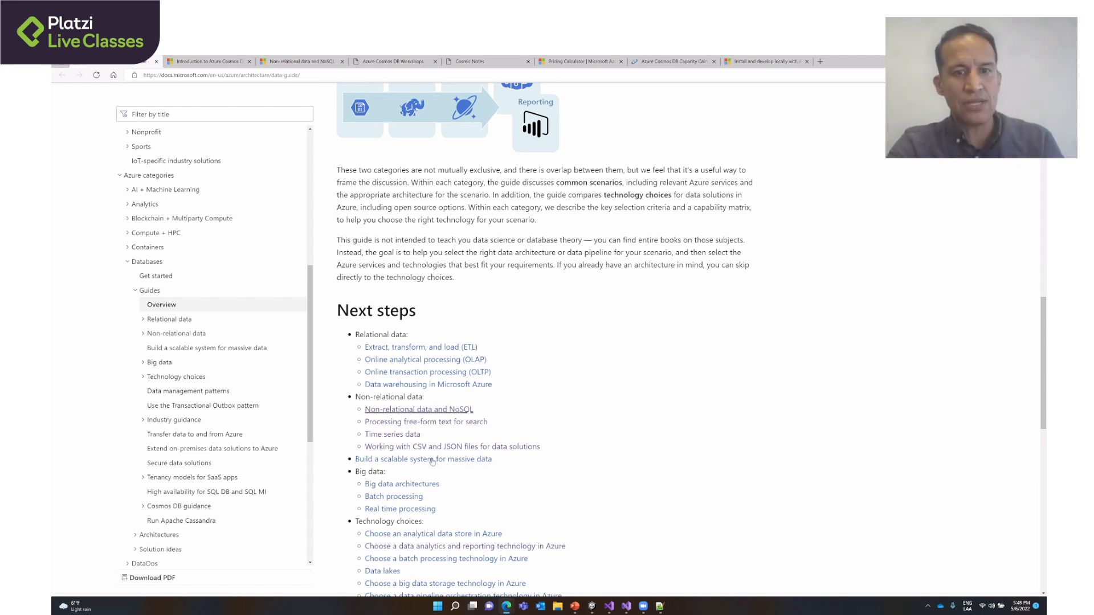
{"action": "scroll", "coordinate": [473, 524], "scroll_direction": "down", "scroll_amount": 1}
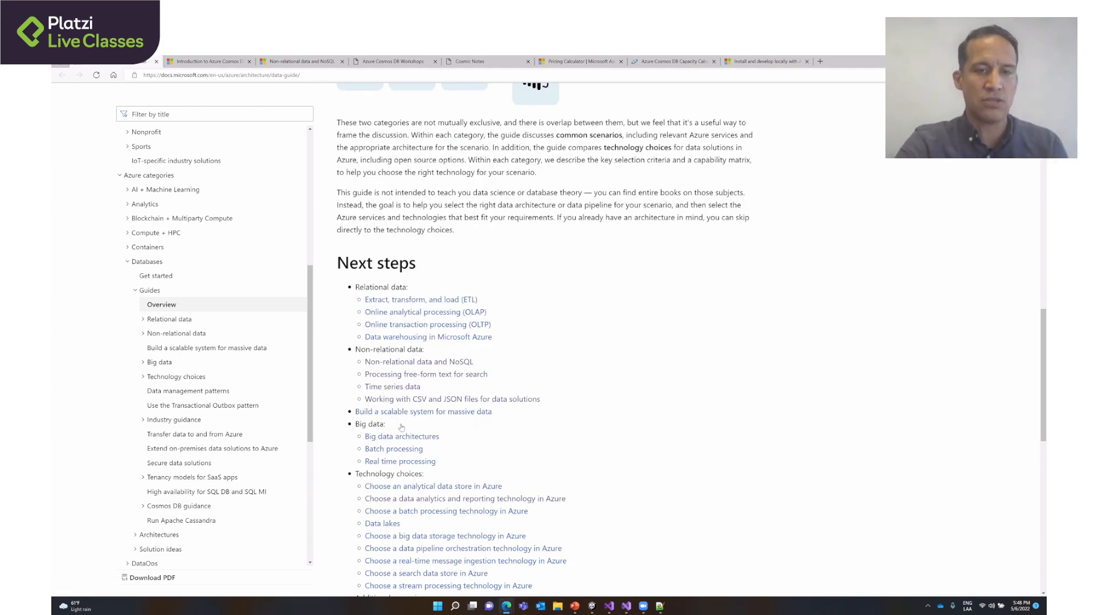
{"action": "scroll", "coordinate": [390, 461], "scroll_direction": "down", "scroll_amount": 1}
{"action": "scroll", "coordinate": [391, 461], "scroll_direction": "down", "scroll_amount": 1}
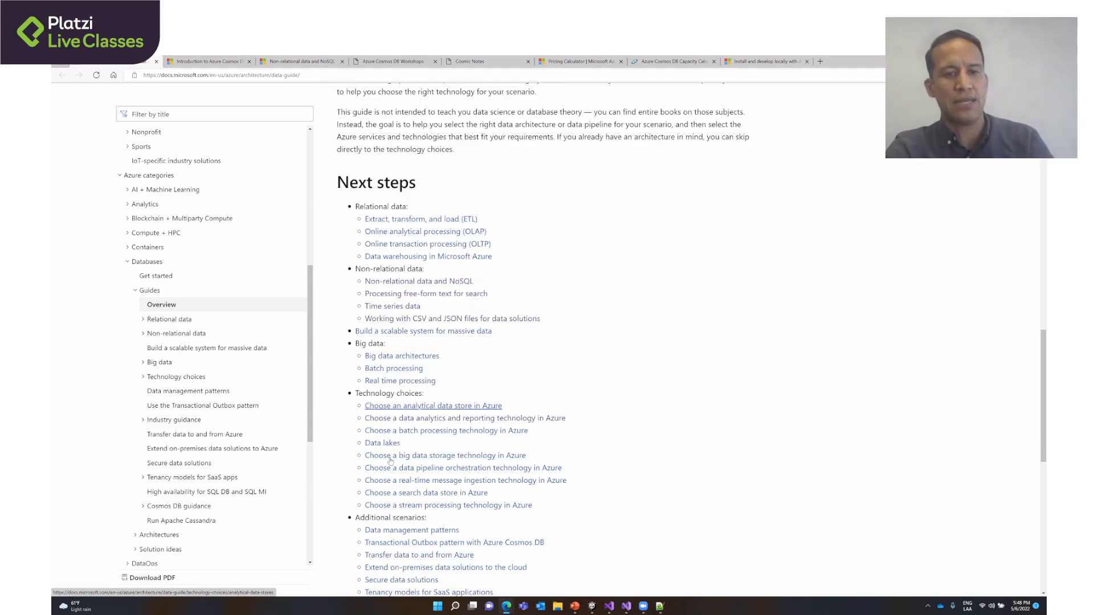
{"action": "scroll", "coordinate": [390, 461], "scroll_direction": "down", "scroll_amount": 1}
{"action": "scroll", "coordinate": [384, 176], "scroll_direction": "up", "scroll_amount": 4}
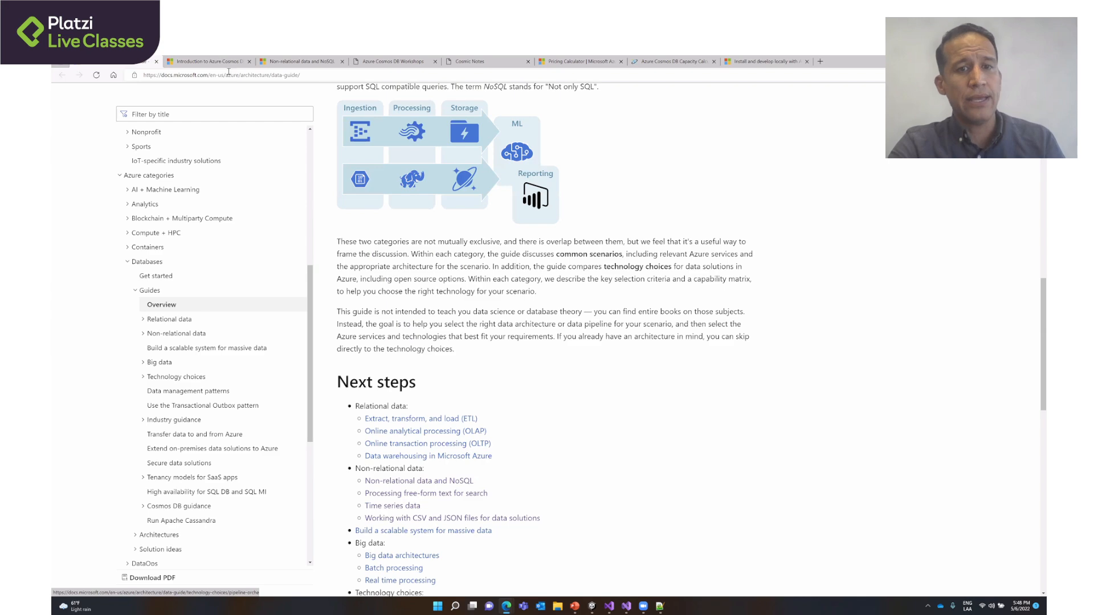
- Read through the Welcome to Azure Cosmos DB article and bring up the Non-relational data and NoSQL article
{"action": "key", "text": "ctrl+Tab"}
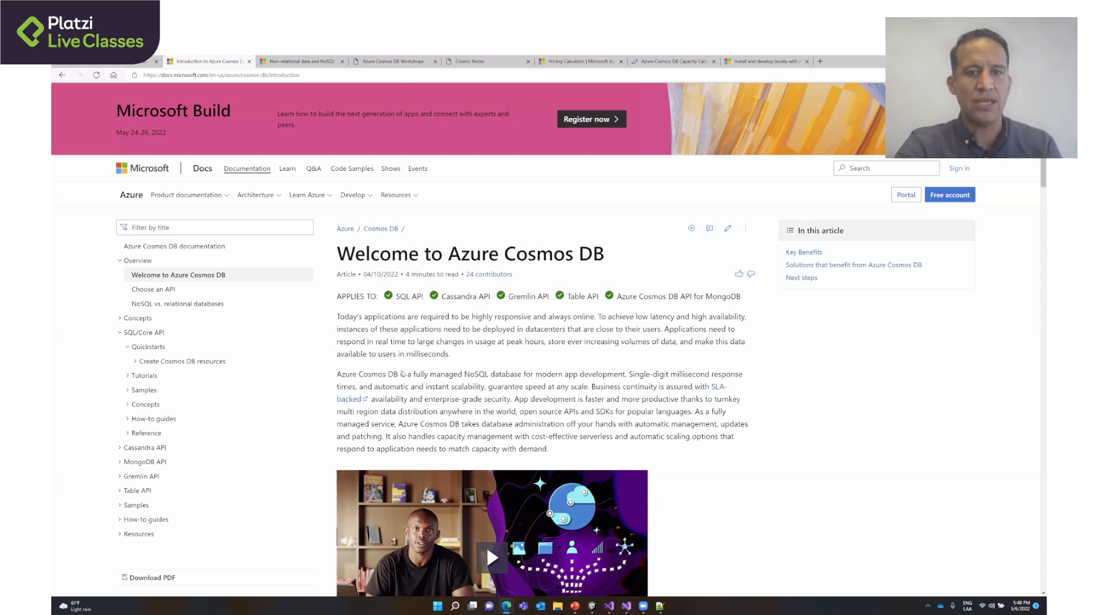
{"action": "scroll", "coordinate": [603, 369], "scroll_direction": "down", "scroll_amount": 8}
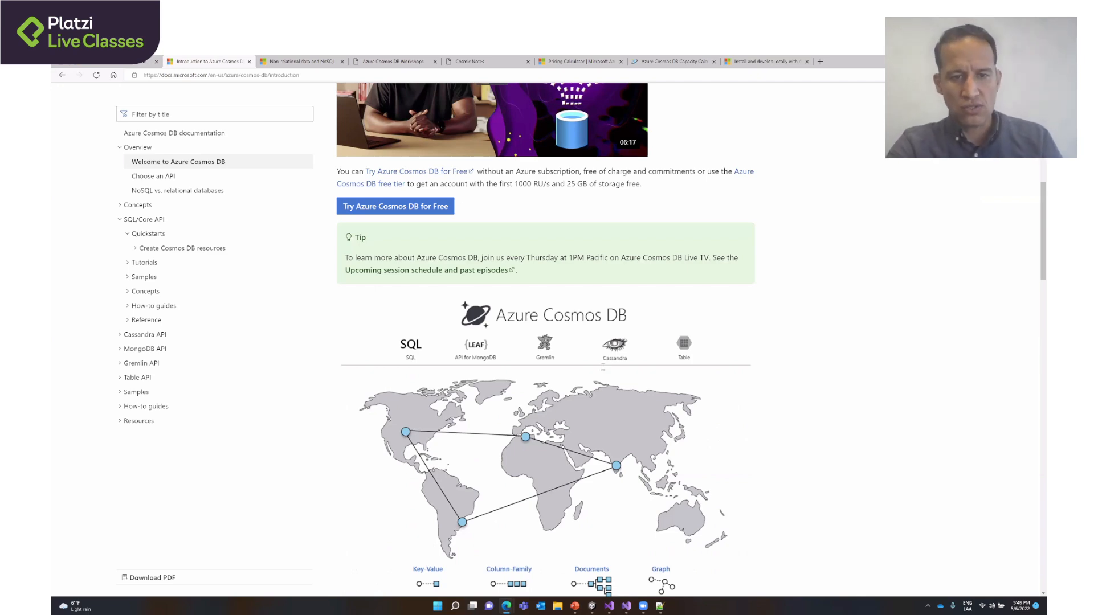
{"action": "scroll", "coordinate": [603, 368], "scroll_direction": "down", "scroll_amount": 10}
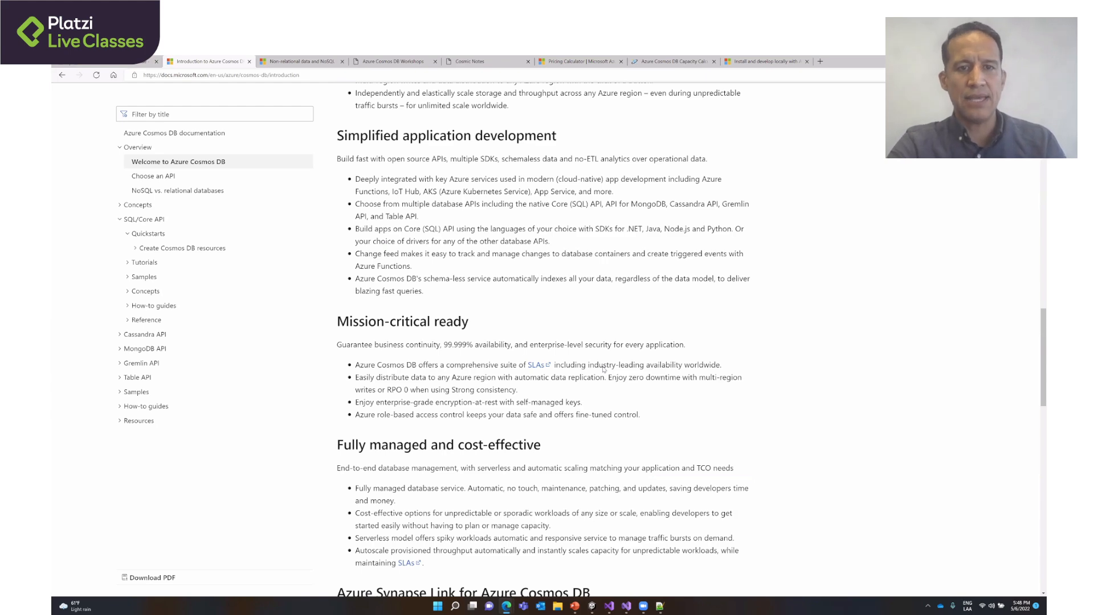
{"action": "scroll", "coordinate": [602, 369], "scroll_direction": "down", "scroll_amount": 2}
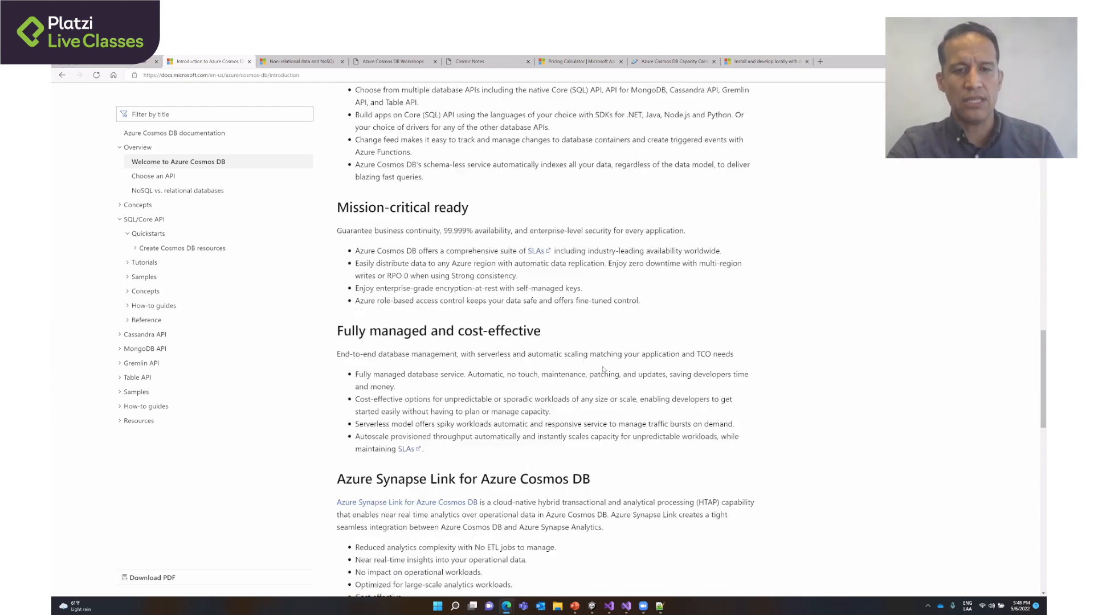
{"action": "scroll", "coordinate": [603, 369], "scroll_direction": "down", "scroll_amount": 5}
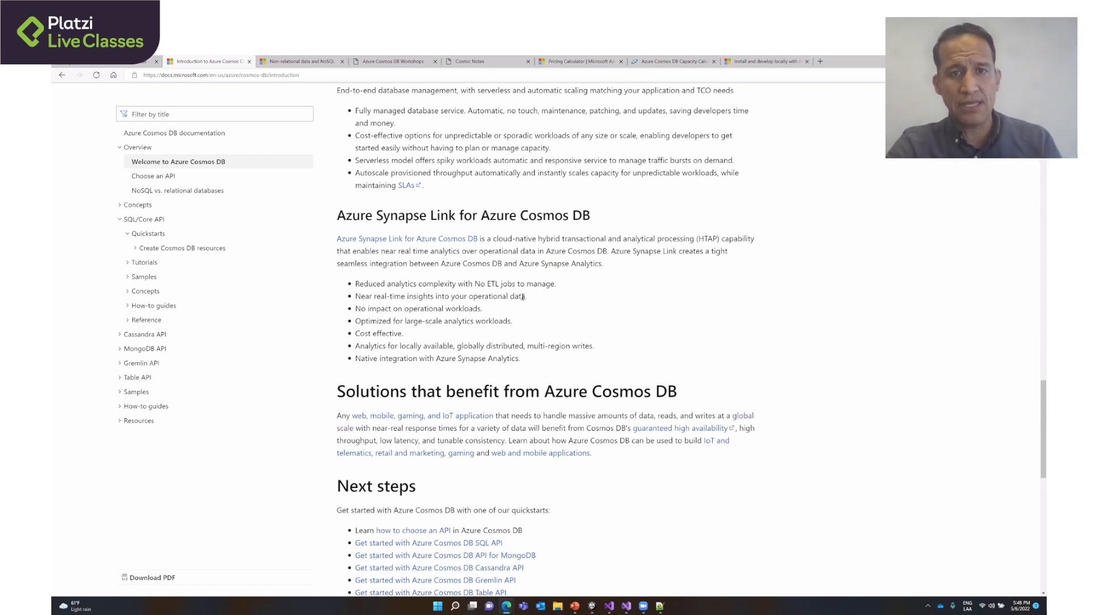
{"action": "key", "text": "ctrl+Tab"}
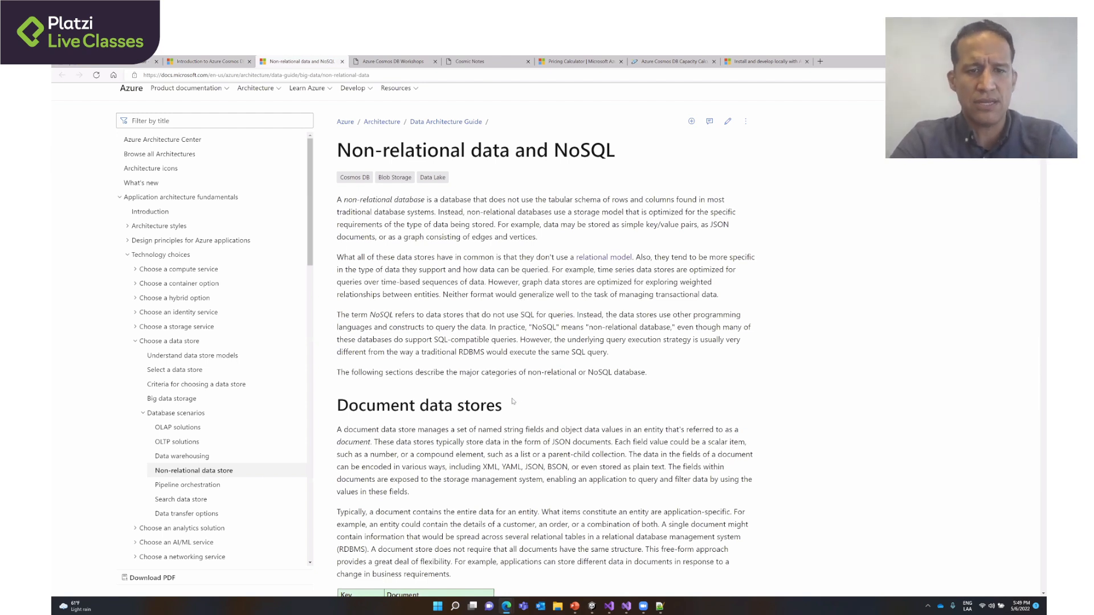
- Open the IoT and Retail scenario-based demos and labs from the Azure Cosmos DB Workshops page and read the repository's README
{"action": "key", "text": "ctrl+Tab"}
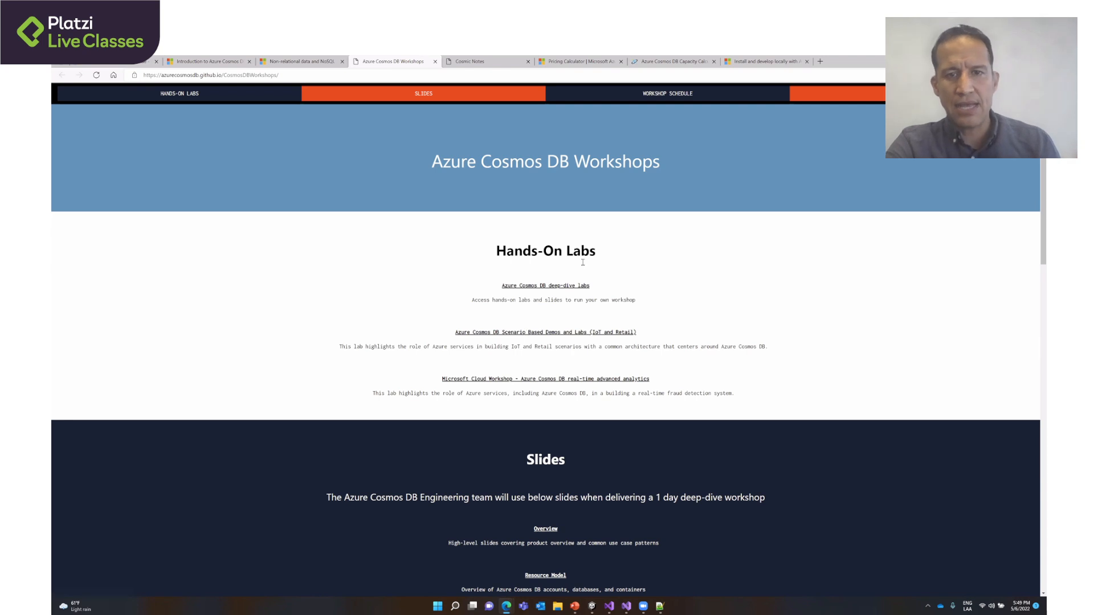
{"action": "left_click", "coordinate": [539, 334]}
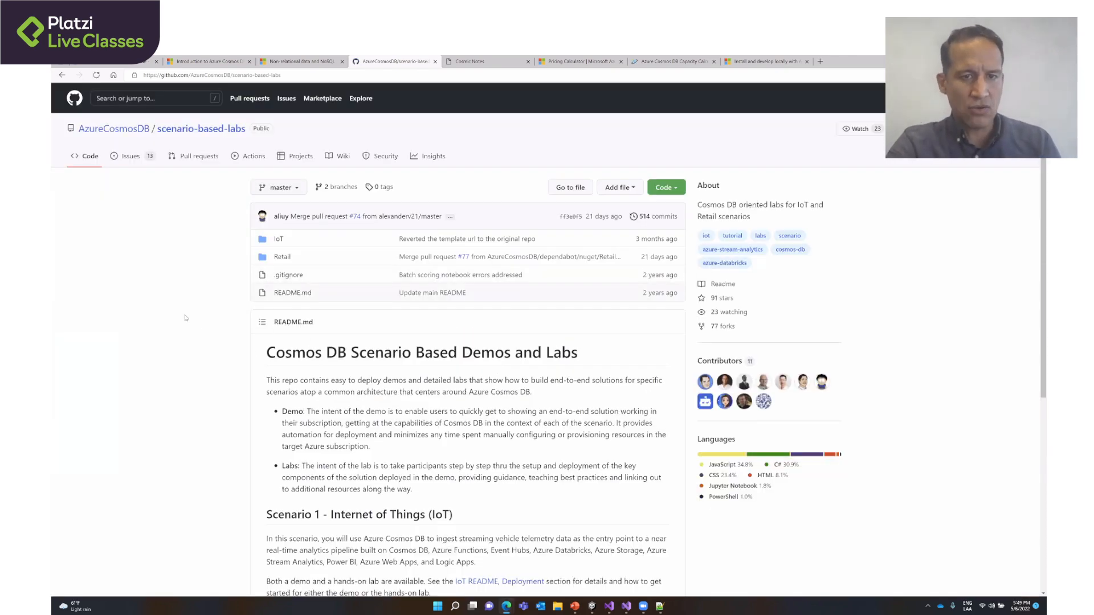
{"action": "scroll", "coordinate": [185, 318], "scroll_direction": "down", "scroll_amount": 4}
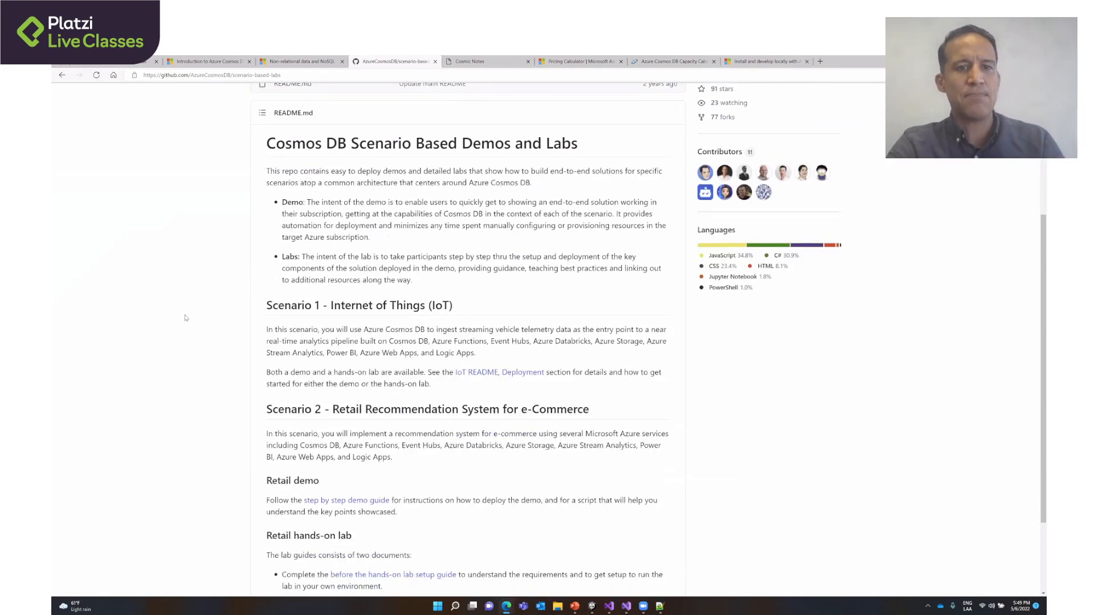
{"action": "scroll", "coordinate": [185, 318], "scroll_direction": "down", "scroll_amount": 2}
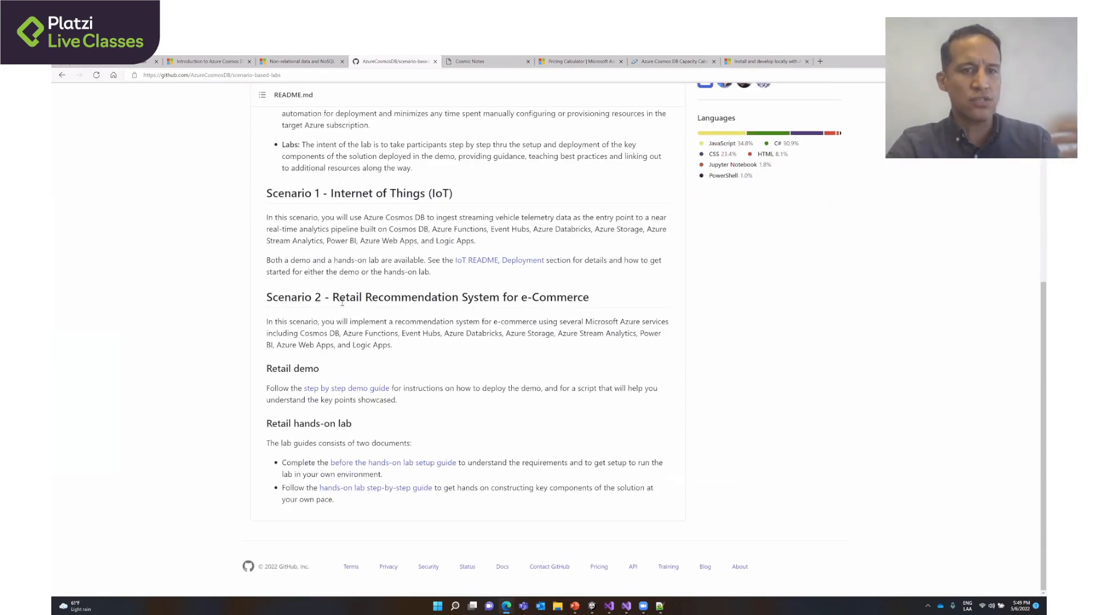
{"action": "scroll", "coordinate": [356, 299], "scroll_direction": "up", "scroll_amount": 1}
{"action": "scroll", "coordinate": [357, 300], "scroll_direction": "up", "scroll_amount": 3}
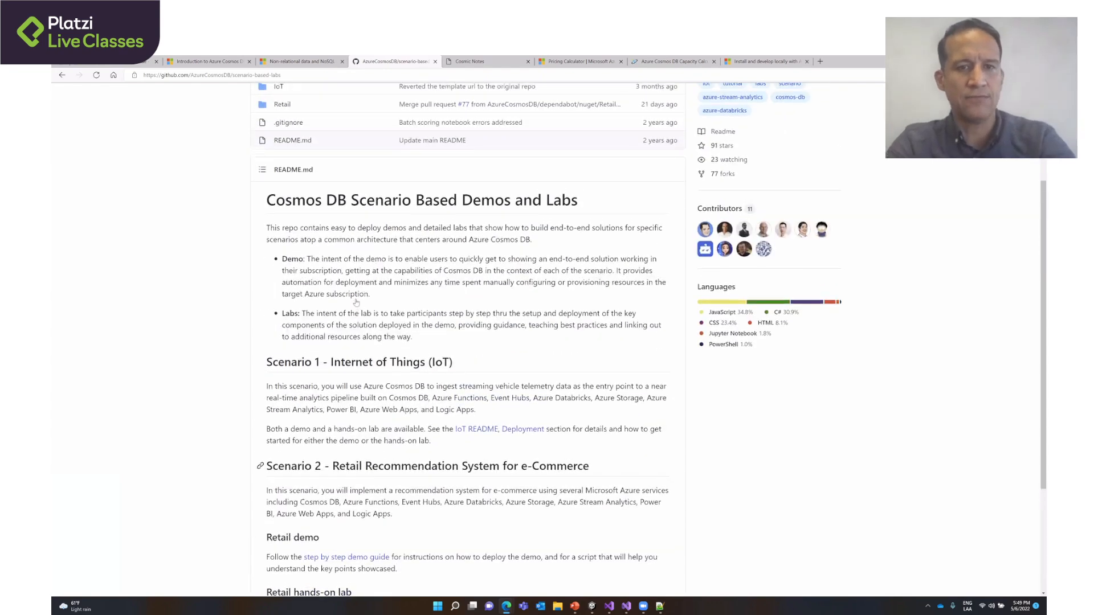
- View the two Request Units drawings in the Cosmic Notes gallery and return to the gallery
{"action": "key", "text": "ctrl+Tab"}
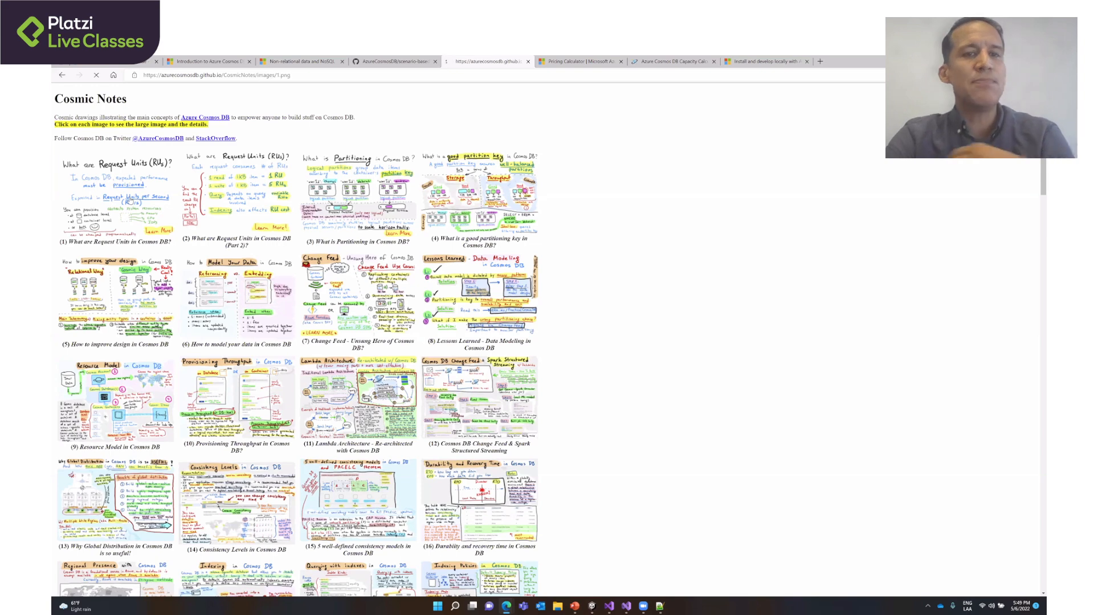
{"action": "left_click", "coordinate": [130, 200]}
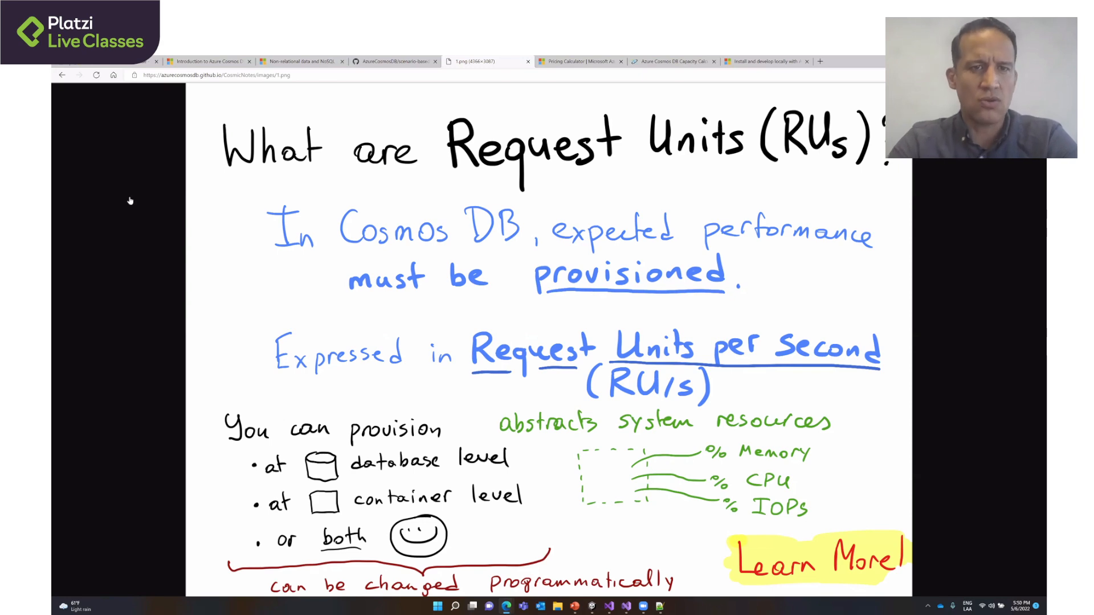
{"action": "key", "text": "alt+Left"}
{"action": "left_click", "coordinate": [227, 197]}
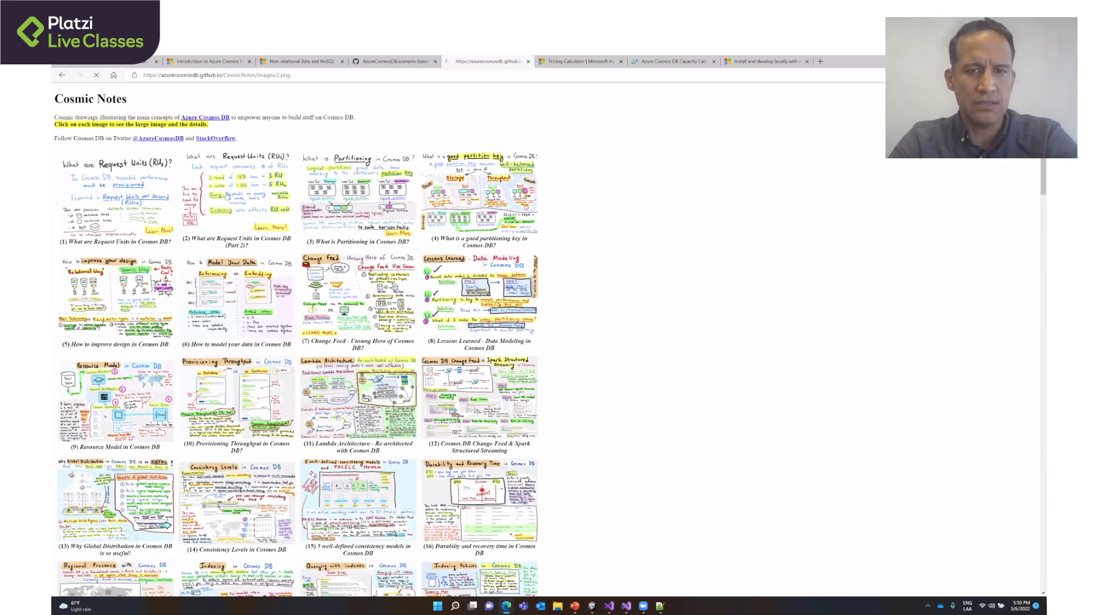
{"action": "key", "text": "alt+Left"}
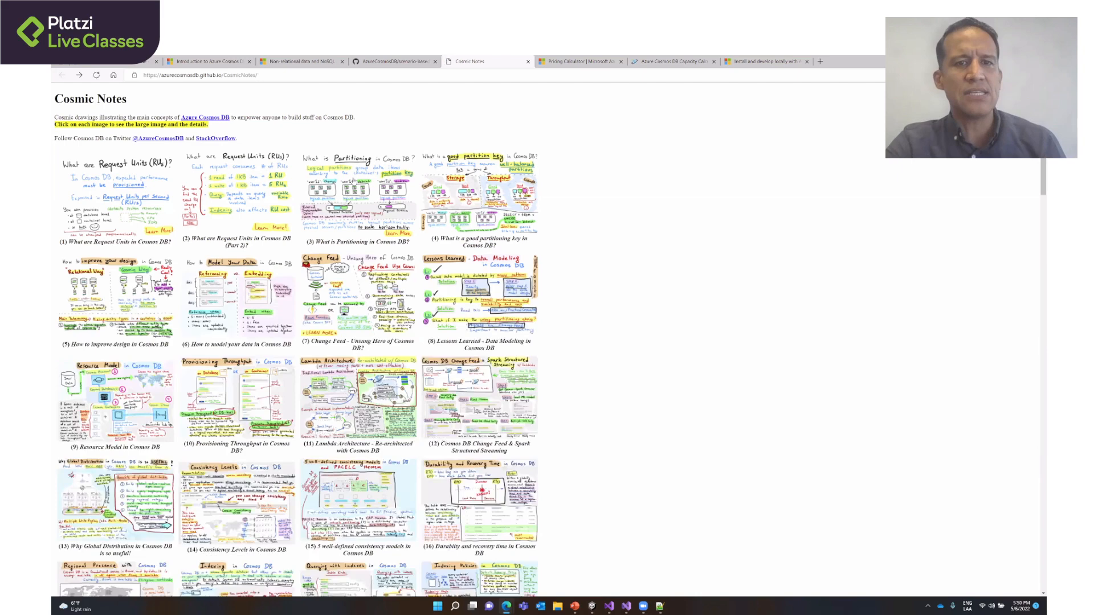
- View the Cosmic Notes drawings on partitioning and on a good partition key, returning to the gallery after each
{"action": "left_click", "coordinate": [354, 181]}
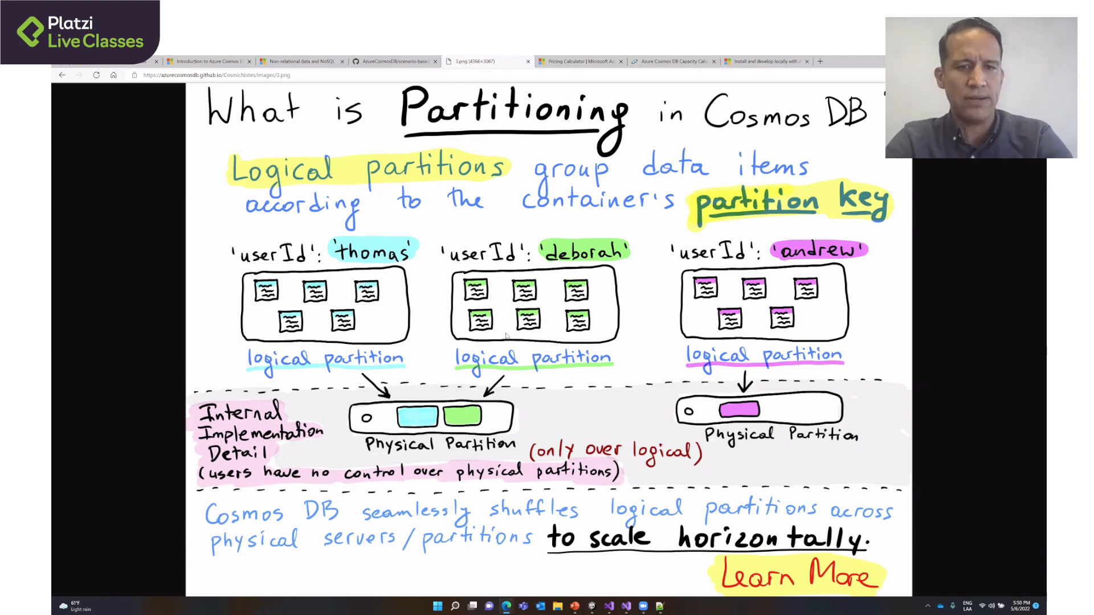
{"action": "key", "text": "alt+Left"}
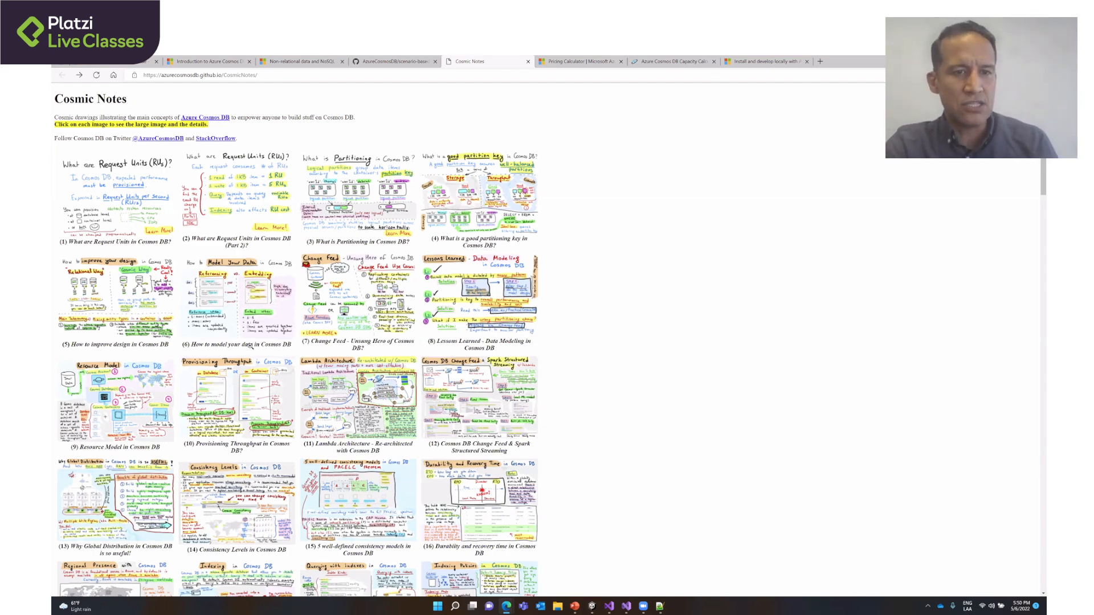
{"action": "key", "text": "alt+Right"}
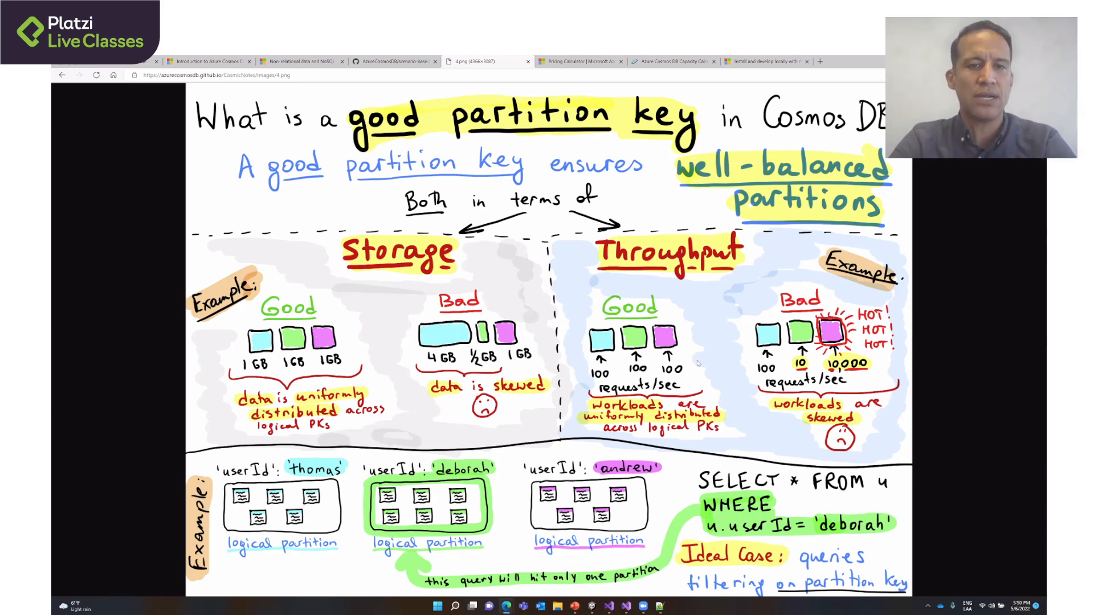
{"action": "key", "text": "alt+Left"}
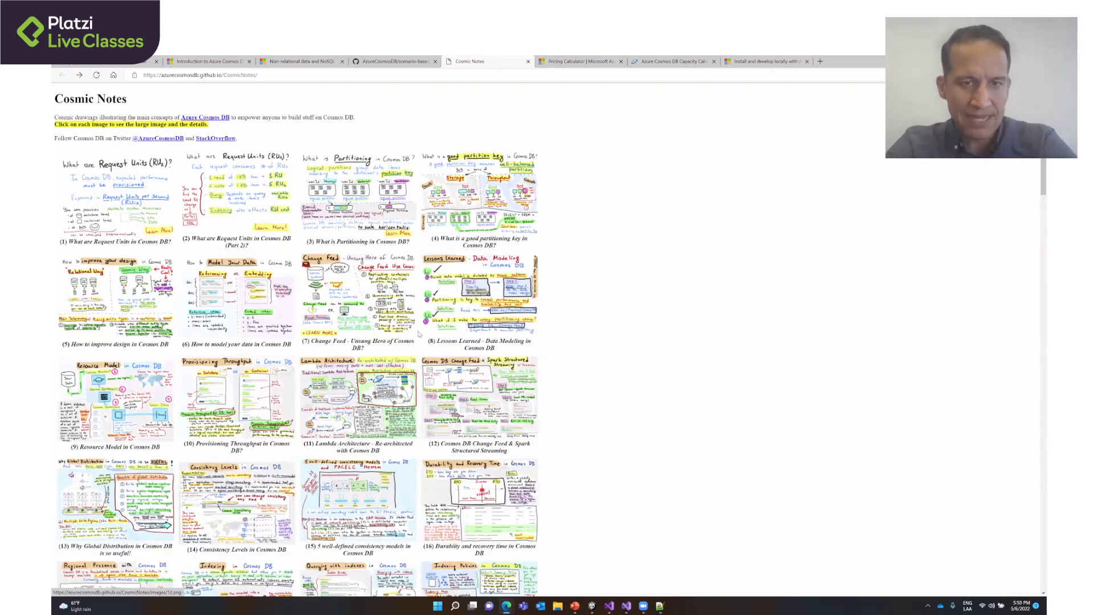
- Add Azure Cosmos DB to the estimate in the Azure Pricing calculator and review its configuration section
{"action": "key", "text": "ctrl+Tab"}
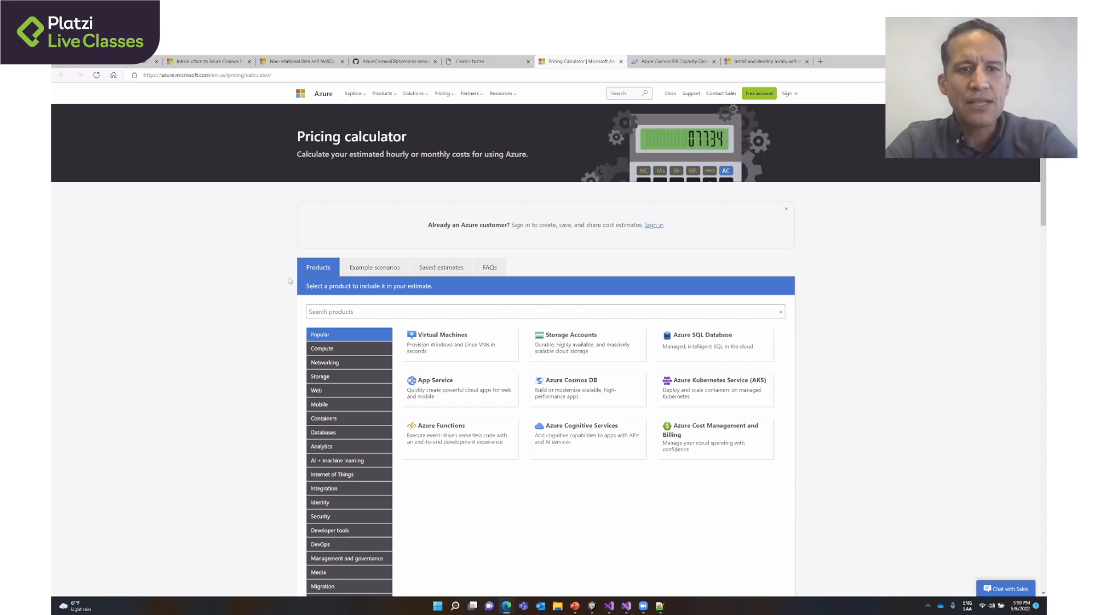
{"action": "left_click", "coordinate": [547, 384]}
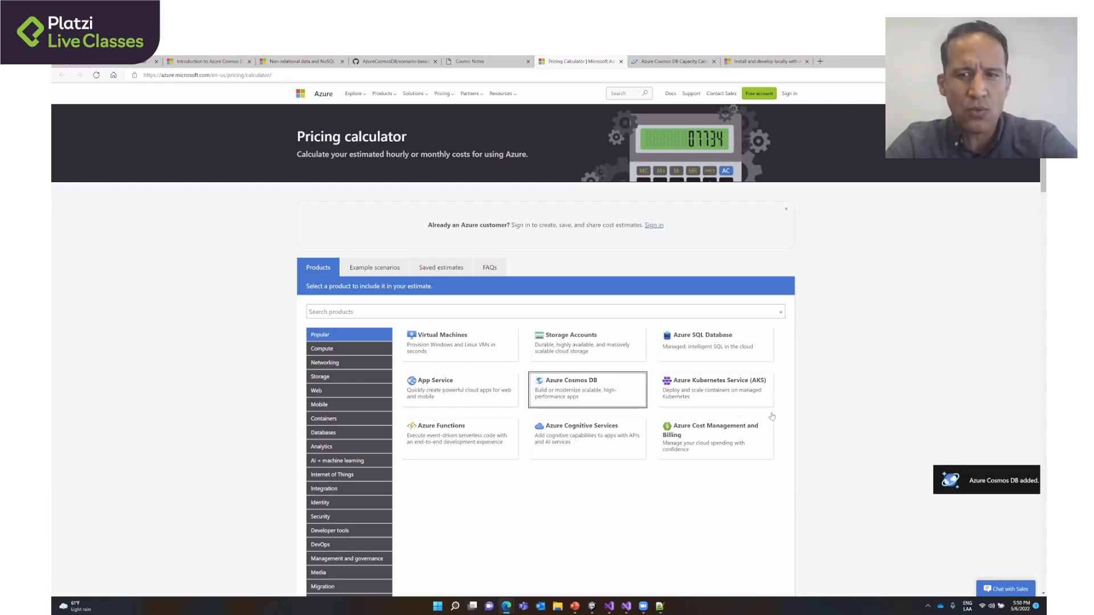
{"action": "left_click", "coordinate": [1018, 484]}
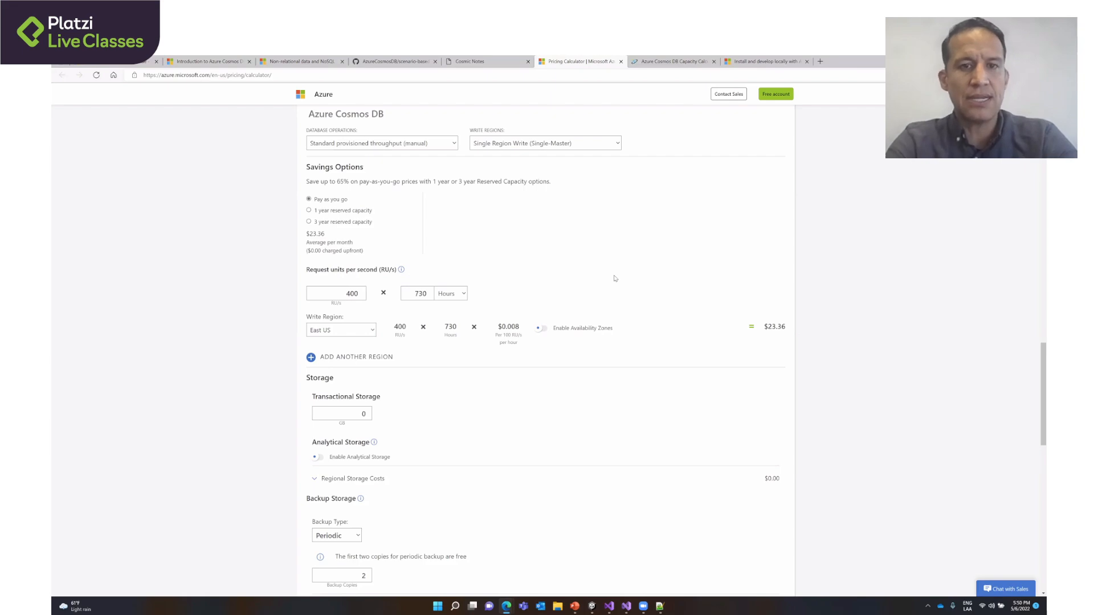
{"action": "scroll", "coordinate": [615, 278], "scroll_direction": "up", "scroll_amount": 15}
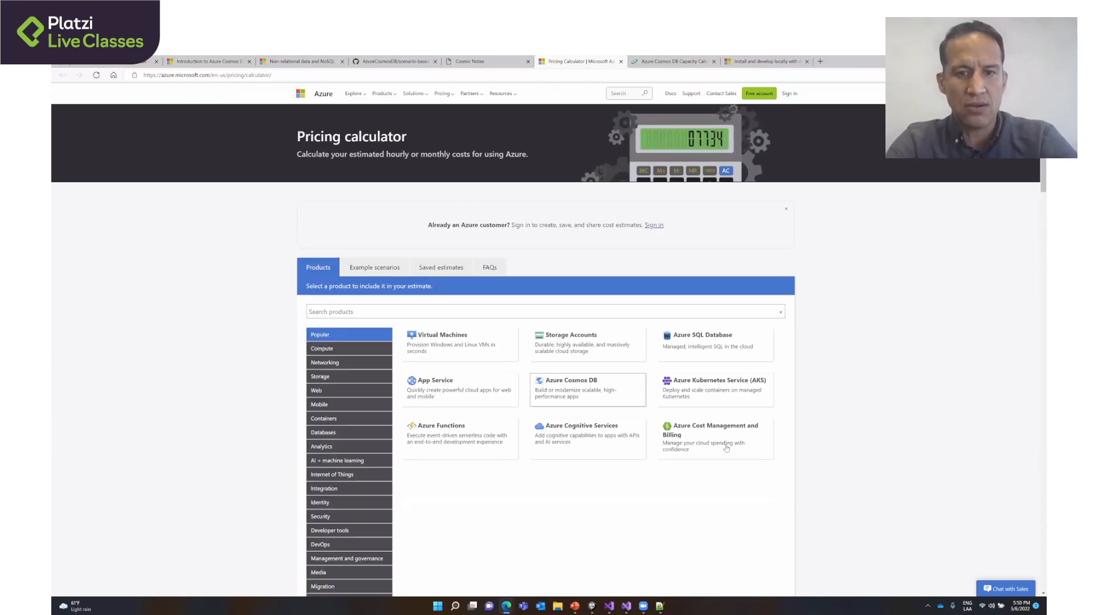
{"action": "scroll", "coordinate": [726, 448], "scroll_direction": "down", "scroll_amount": 15}
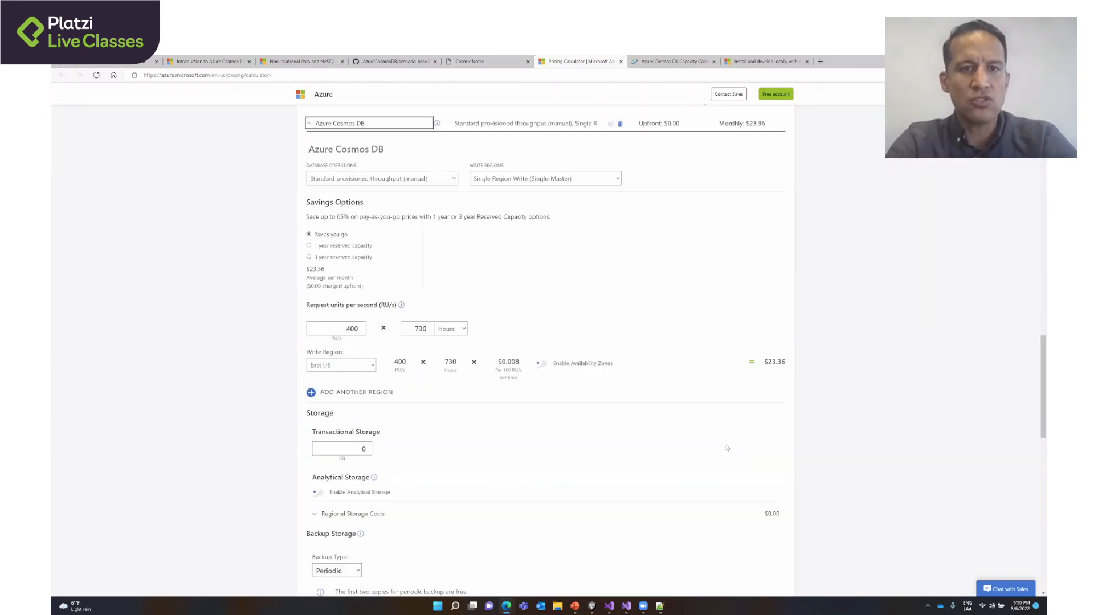
{"action": "scroll", "coordinate": [727, 448], "scroll_direction": "down", "scroll_amount": 1}
{"action": "scroll", "coordinate": [727, 448], "scroll_direction": "up", "scroll_amount": 1}
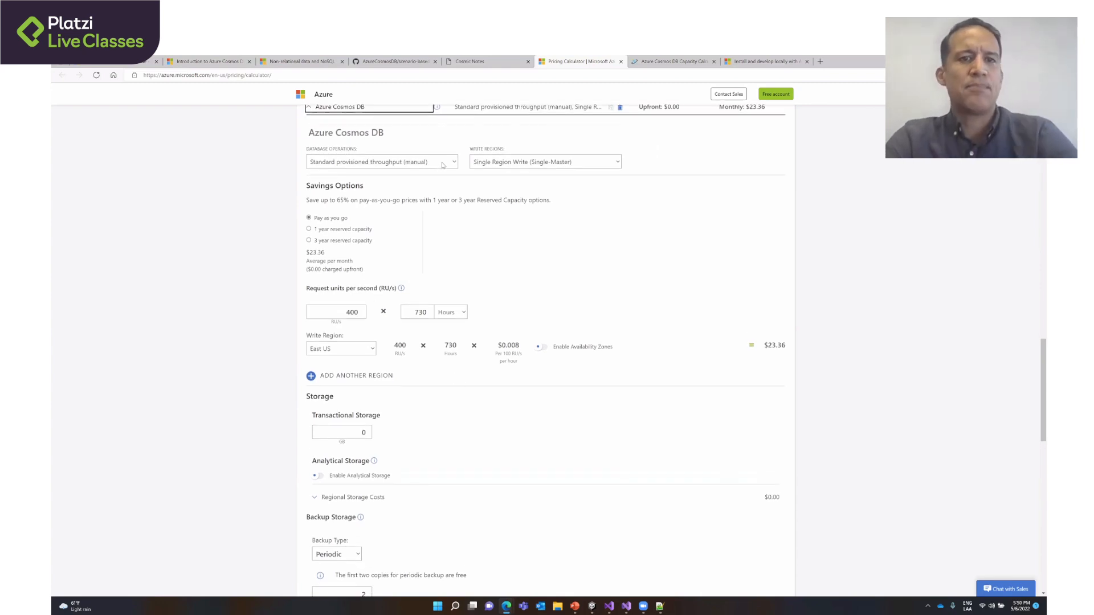
- Choose Standard provisioned throughput (manual) for the Cosmos DB database operations and put the focus on the request units per second value
{"action": "left_click", "coordinate": [400, 165]}
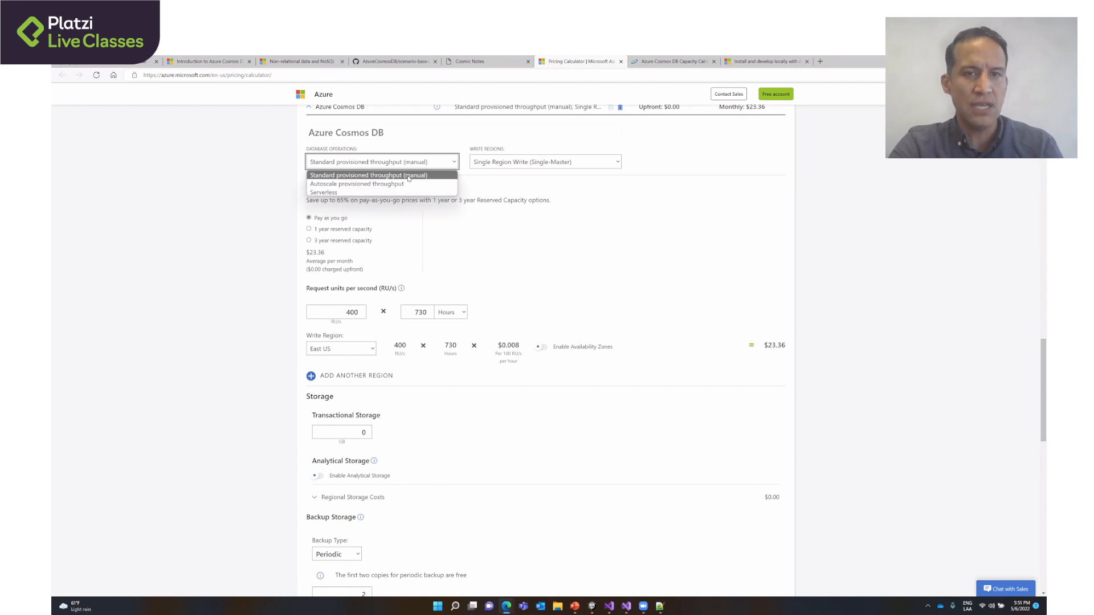
{"action": "left_click", "coordinate": [408, 176]}
{"action": "left_click", "coordinate": [327, 313]}
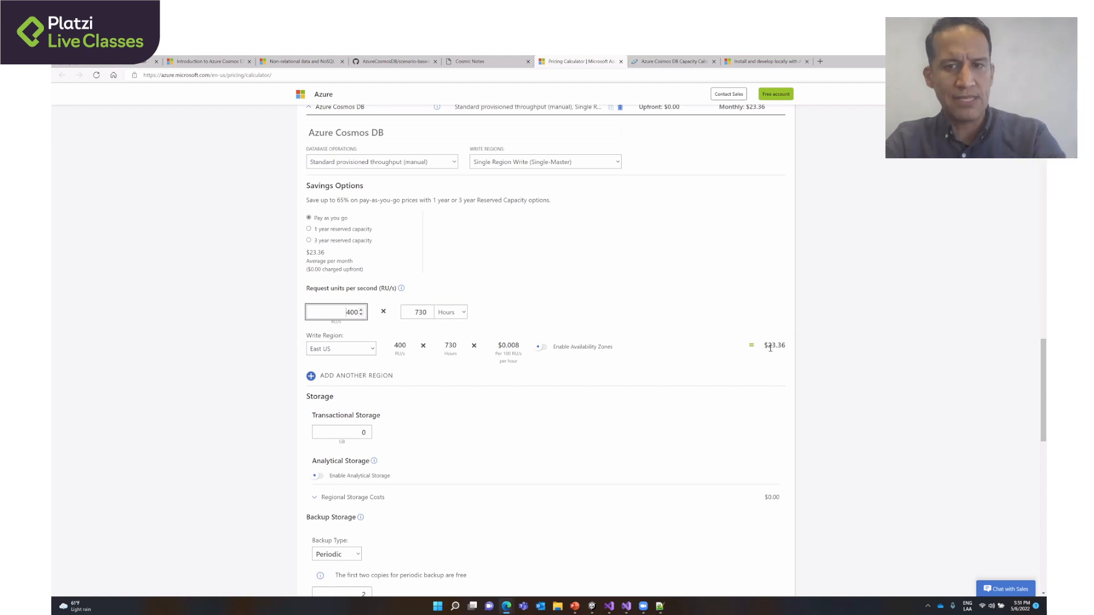
- Look over the Azure Cosmos DB Capacity Calculator and the emulator installation article, returning to the data architecture guide at the end
{"action": "key", "text": "ctrl+Tab"}
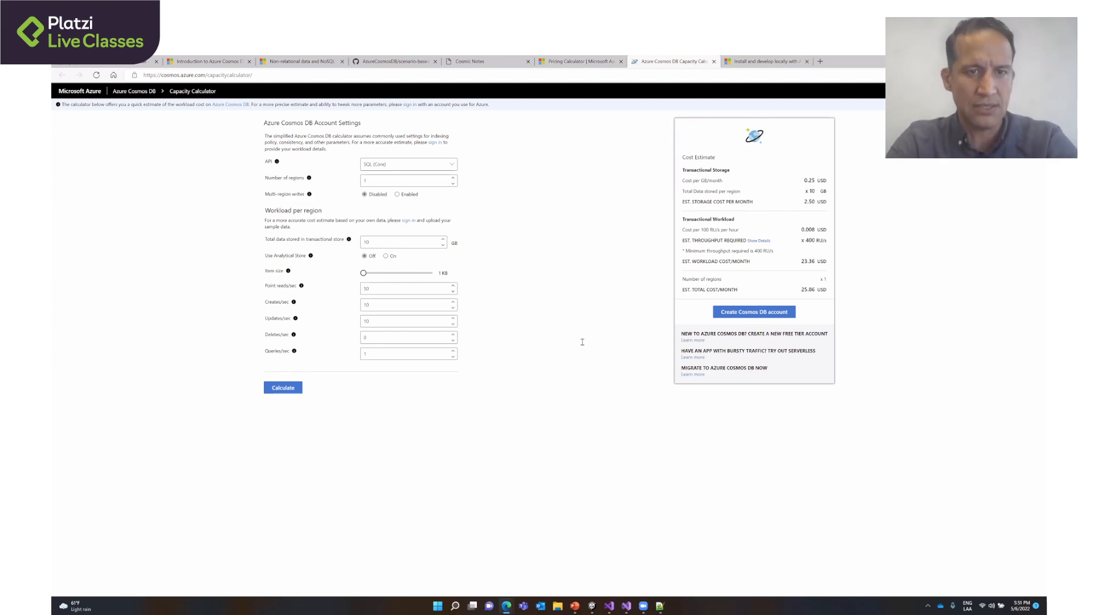
{"action": "key", "text": "ctrl+Tab"}
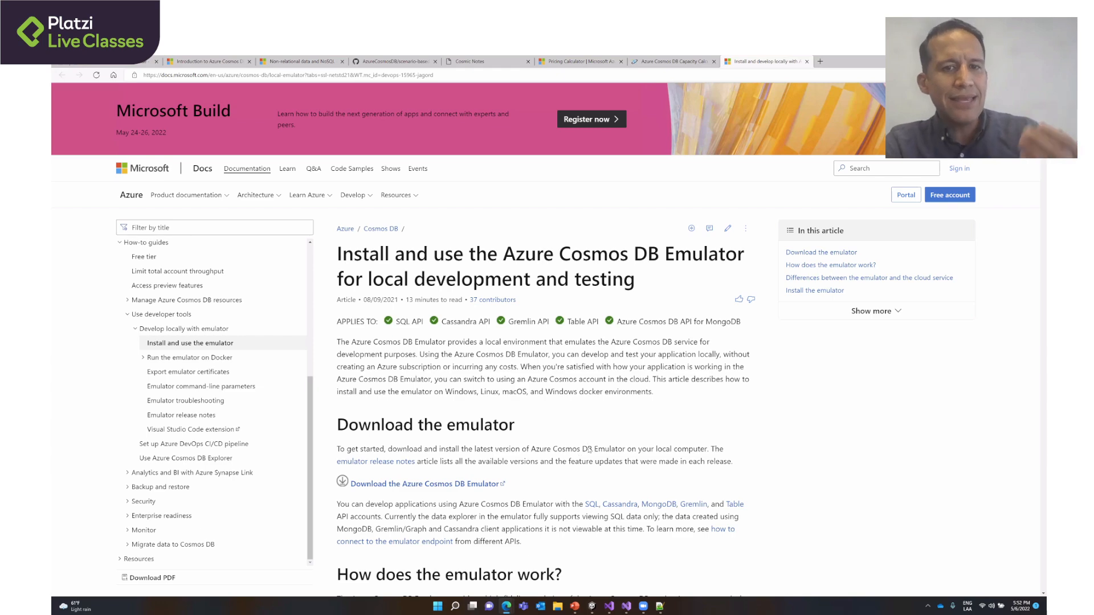
{"action": "scroll", "coordinate": [586, 453], "scroll_direction": "down", "scroll_amount": 1}
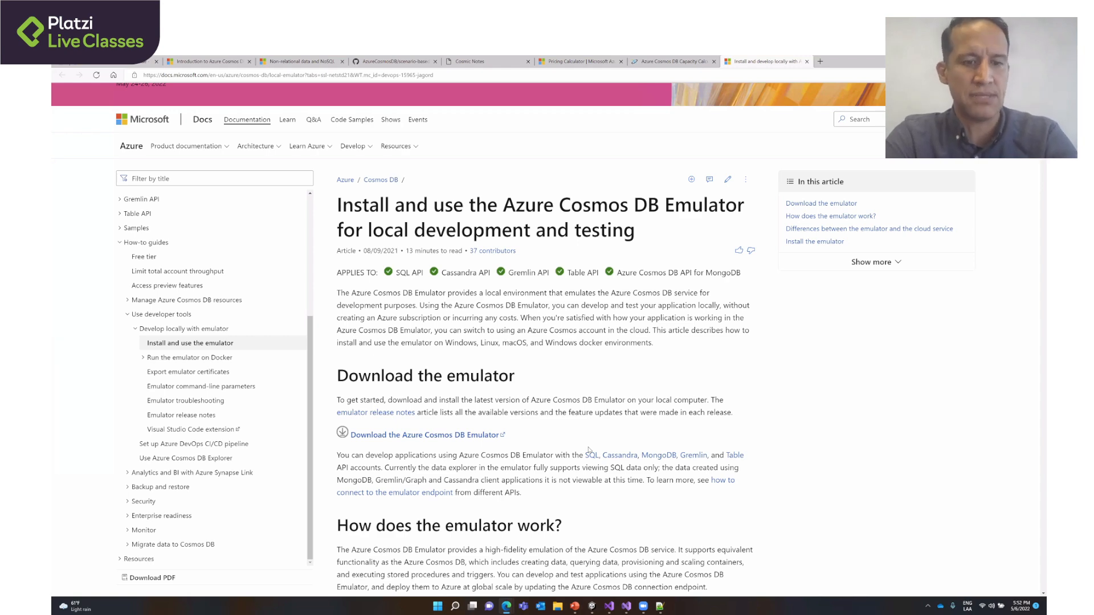
{"action": "key", "text": "alt+Left"}
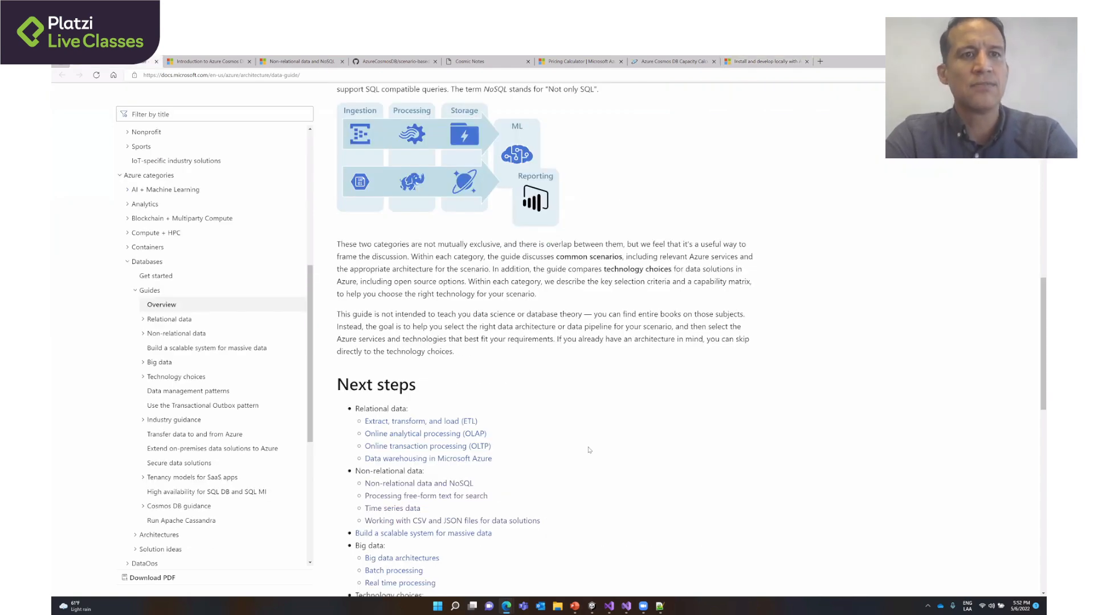
- Open the Azure portal in a new Microsoft Edge window and sign in with another account by entering its e-mail
{"action": "key", "text": "super"}
{"action": "type", "text": "e"}
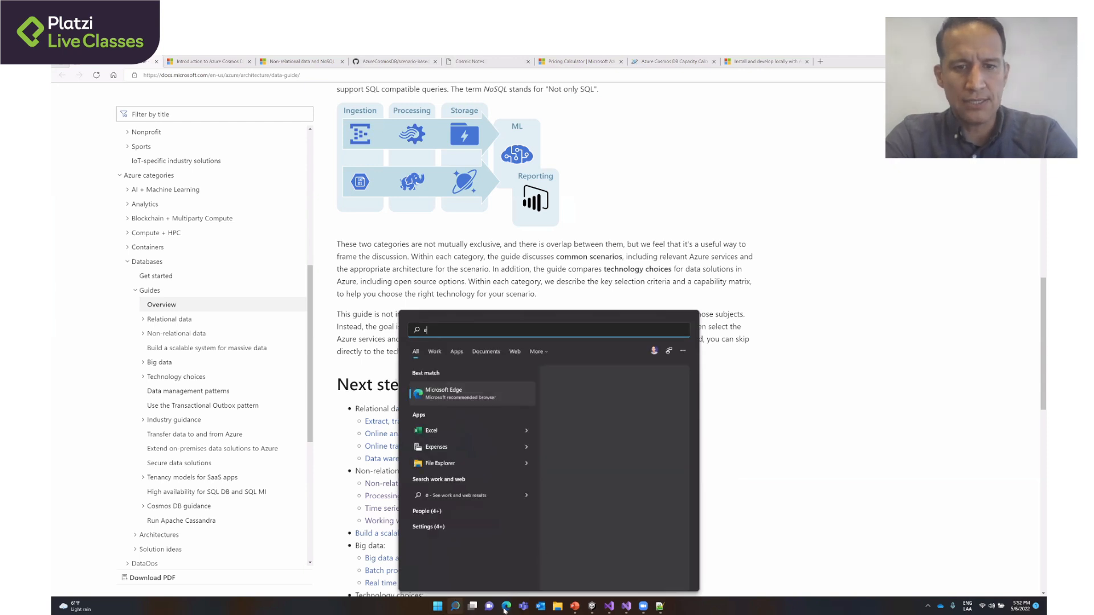
{"action": "mouse_move", "coordinate": [504, 609]}
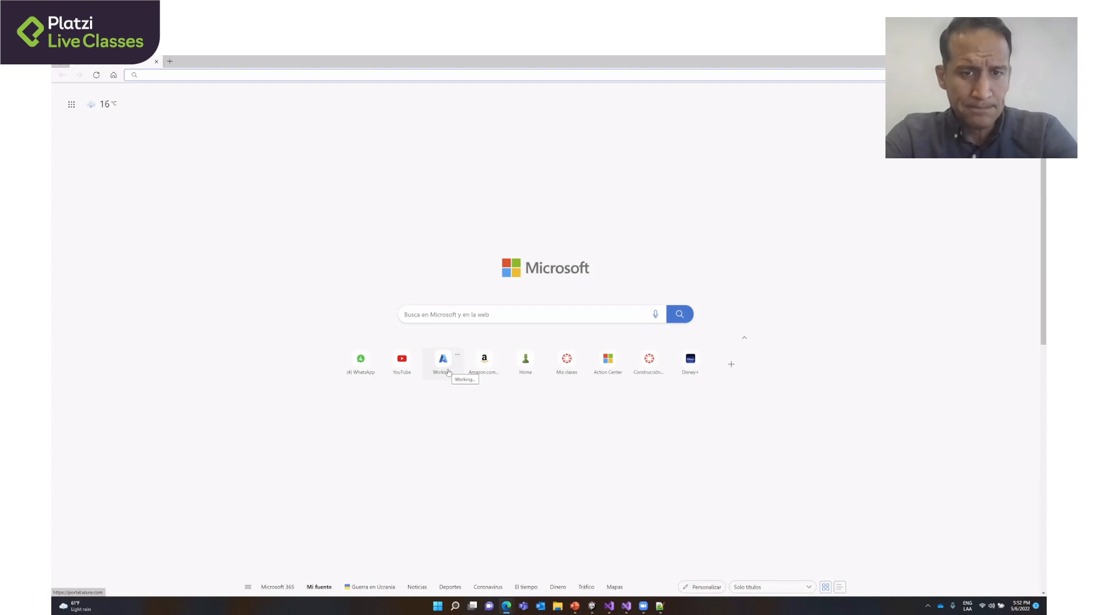
{"action": "left_click", "coordinate": [448, 372]}
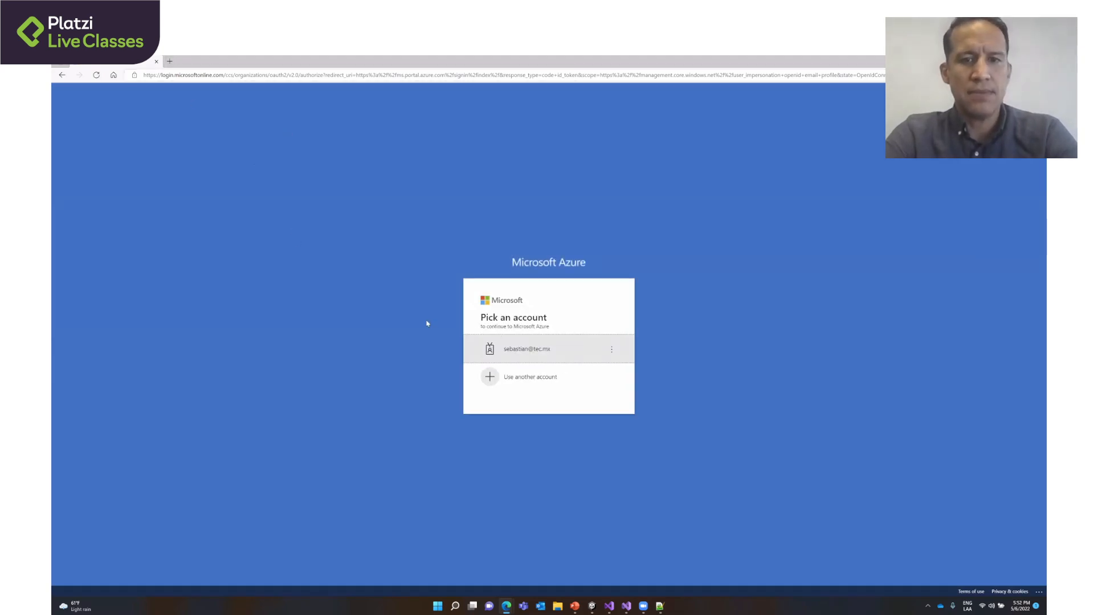
{"action": "left_click", "coordinate": [507, 378]}
{"action": "key", "text": "ctrl+v"}
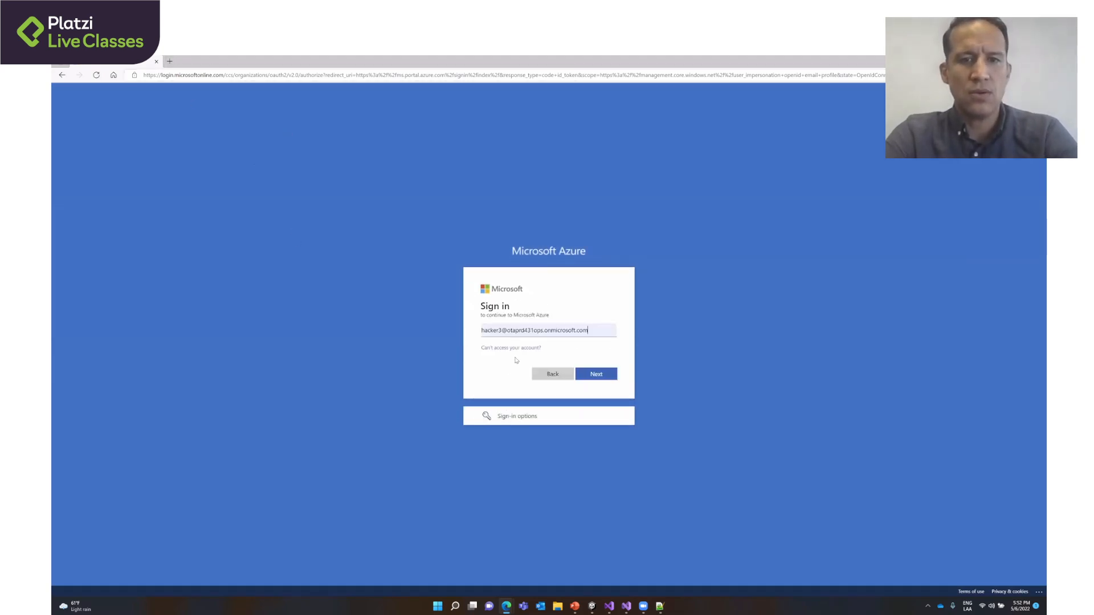
{"action": "key", "text": "ctrl+a"}
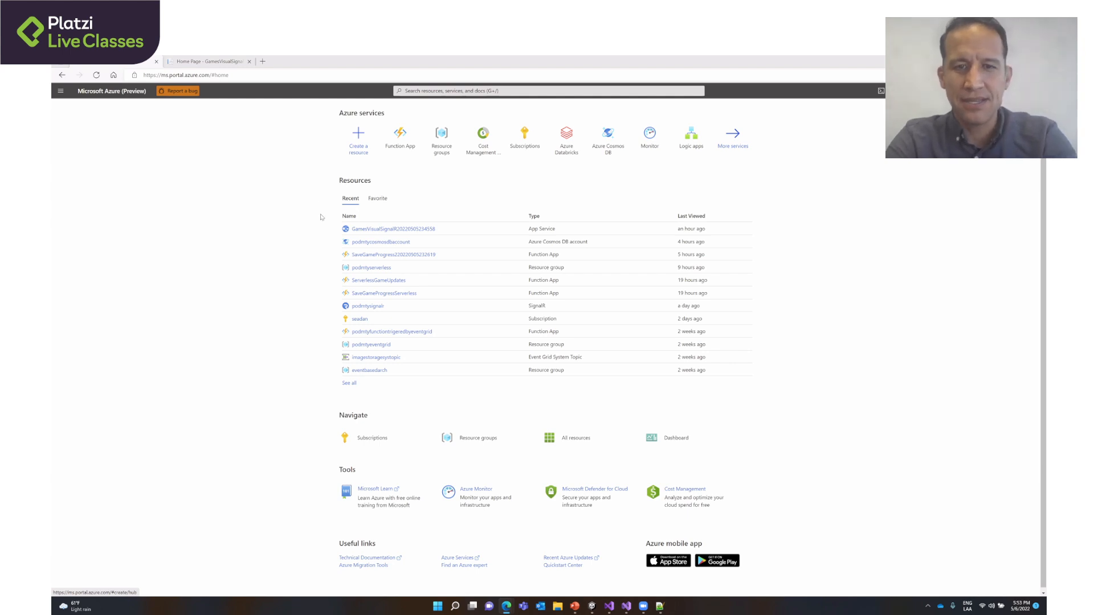
- Start creating a new Azure Cosmos DB resource from the Azure portal home page
{"action": "double_click", "coordinate": [210, 258]}
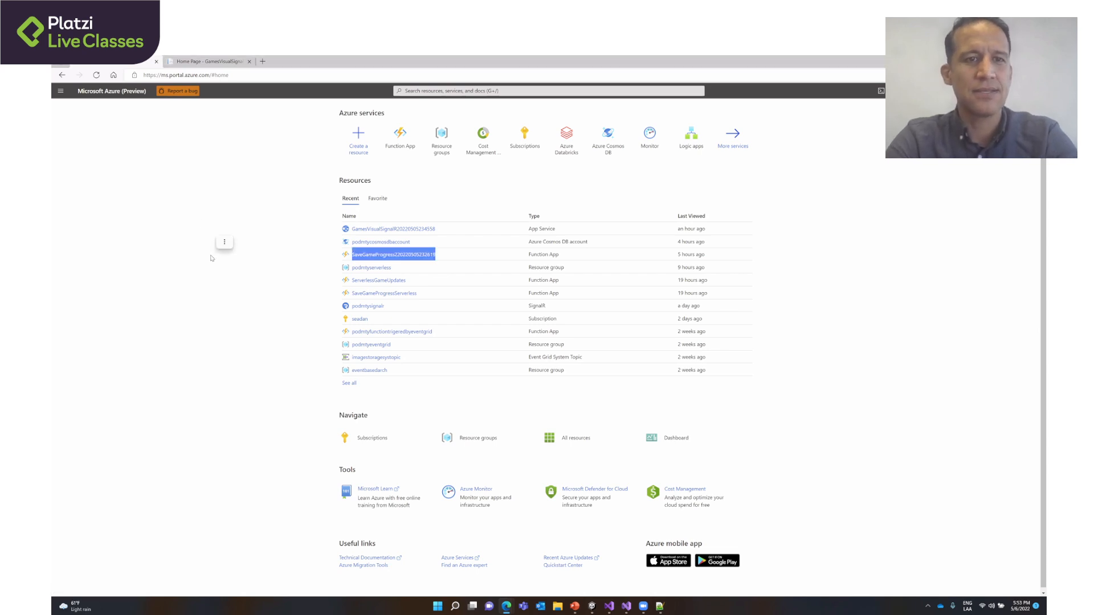
{"action": "scroll", "coordinate": [255, 290], "scroll_direction": "up", "scroll_amount": 3}
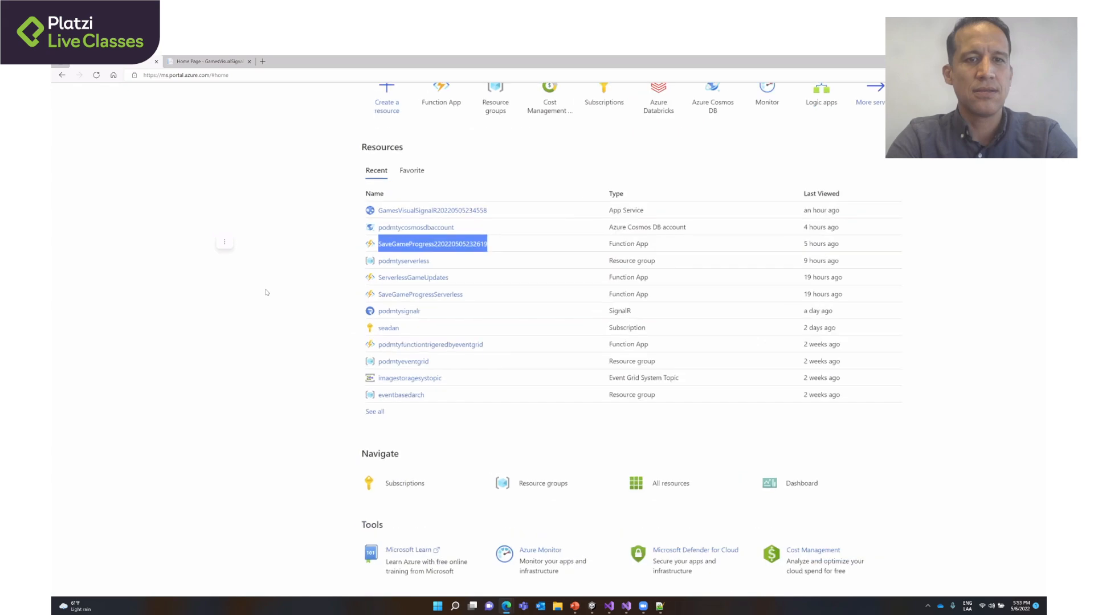
{"action": "scroll", "coordinate": [265, 292], "scroll_direction": "down", "scroll_amount": 3}
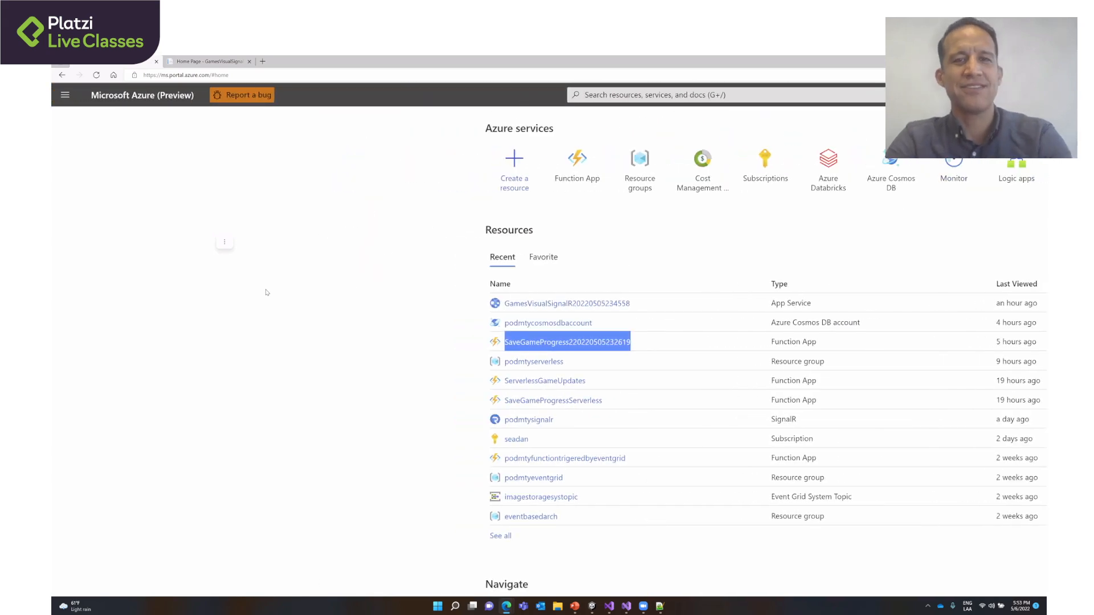
{"action": "left_click", "coordinate": [314, 312]}
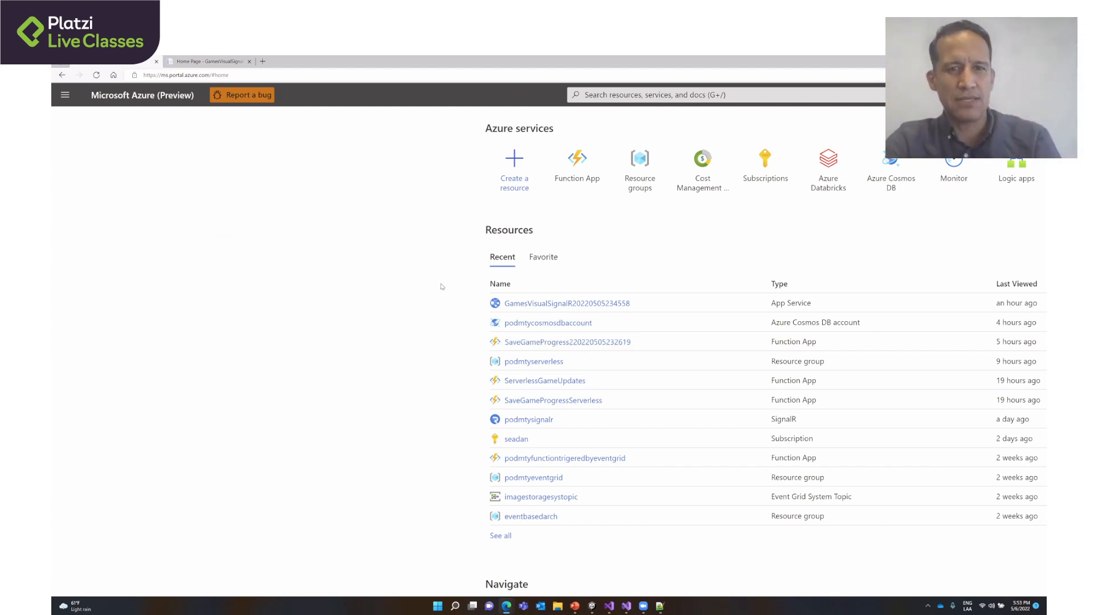
{"action": "left_click", "coordinate": [514, 174]}
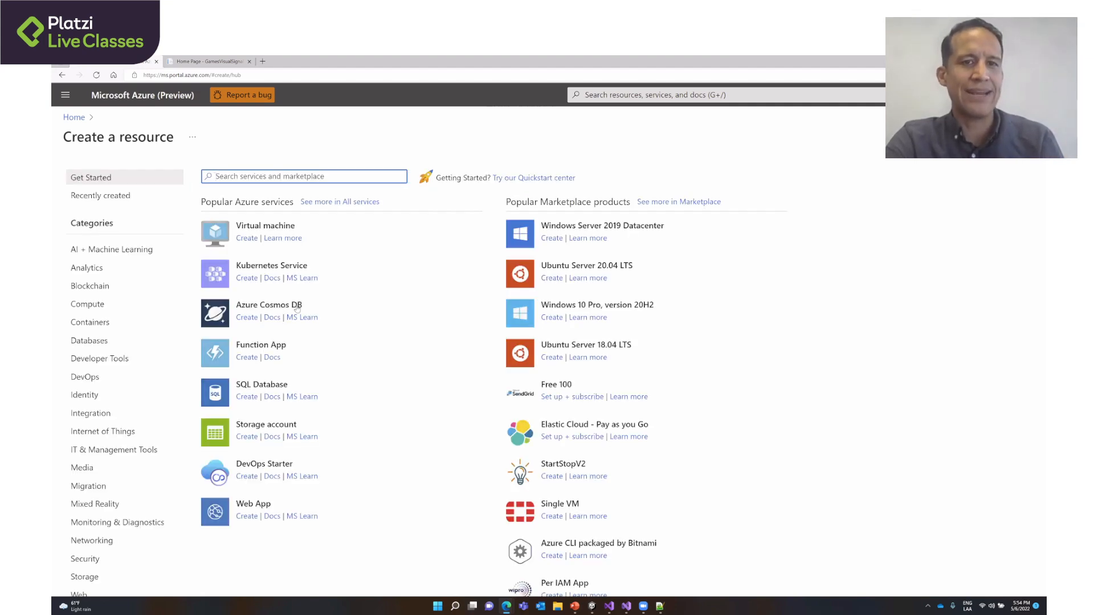
{"action": "left_click", "coordinate": [261, 313]}
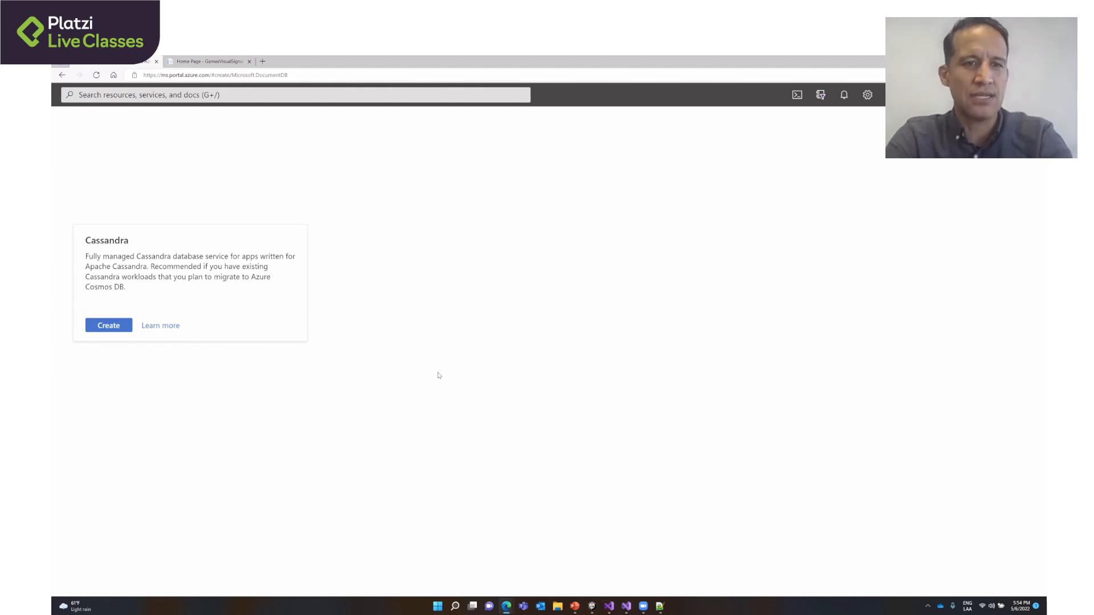
- Review the API options and choose Core (SQL) for the new Cosmos DB account
{"action": "scroll", "coordinate": [725, 379], "scroll_direction": "down", "scroll_amount": 3}
{"action": "scroll", "coordinate": [724, 380], "scroll_direction": "down", "scroll_amount": 2}
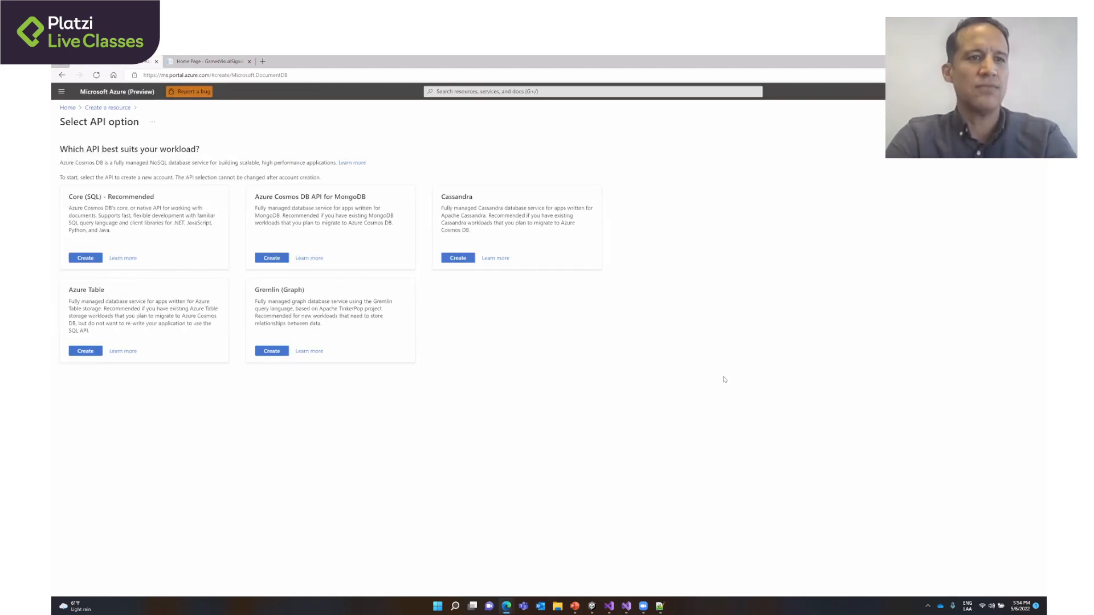
{"action": "scroll", "coordinate": [594, 217], "scroll_direction": "left", "scroll_amount": 2}
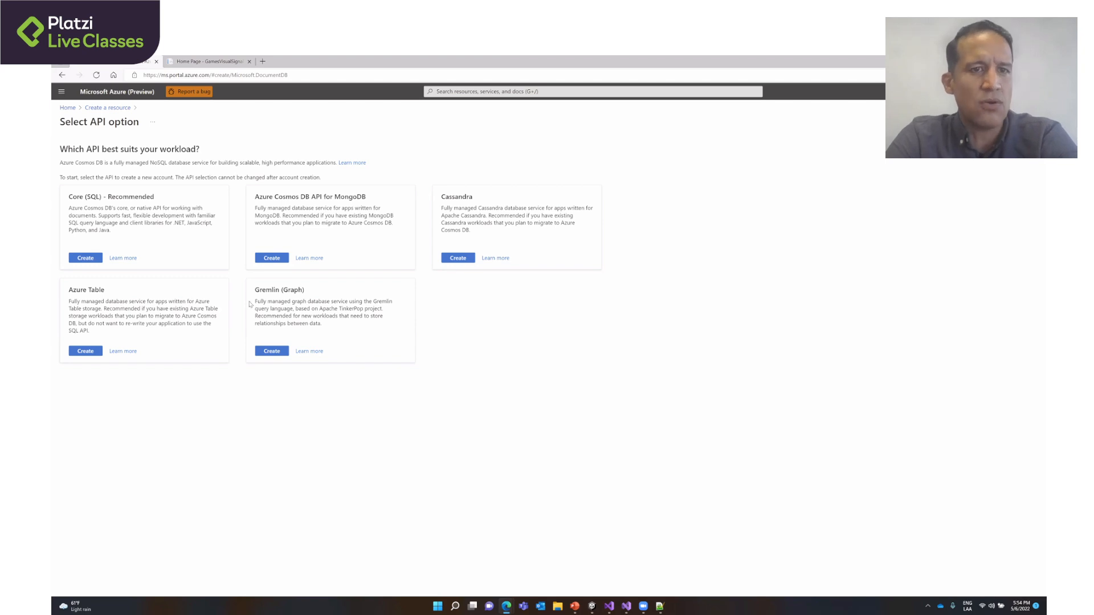
{"action": "left_click", "coordinate": [86, 260]}
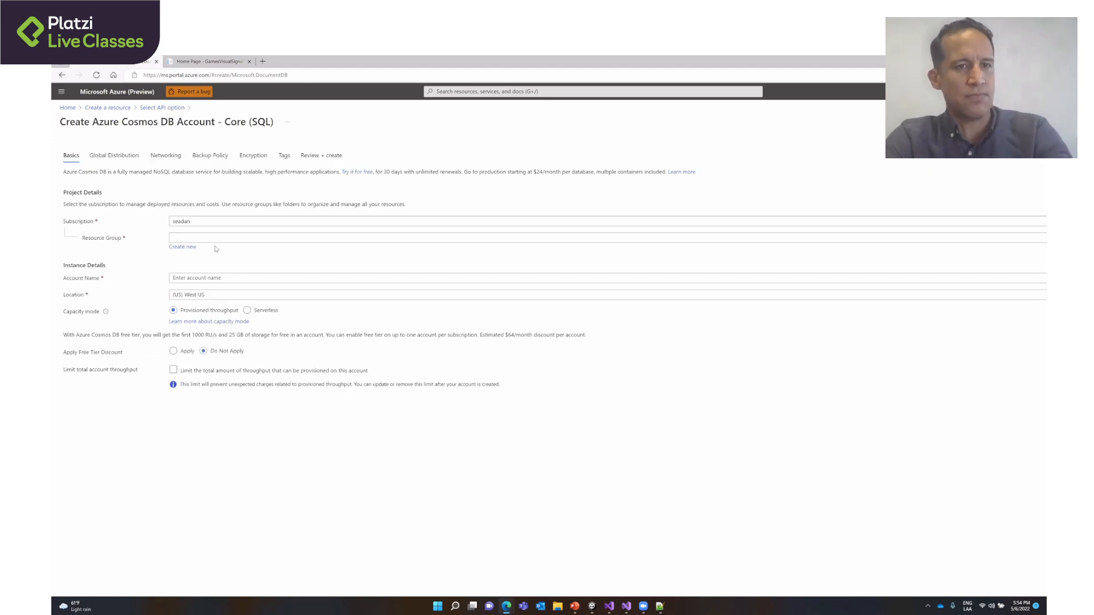
- Create a new resource group named platzisession for the Cosmos DB account
{"action": "left_click", "coordinate": [182, 249]}
{"action": "type", "text": "p"}
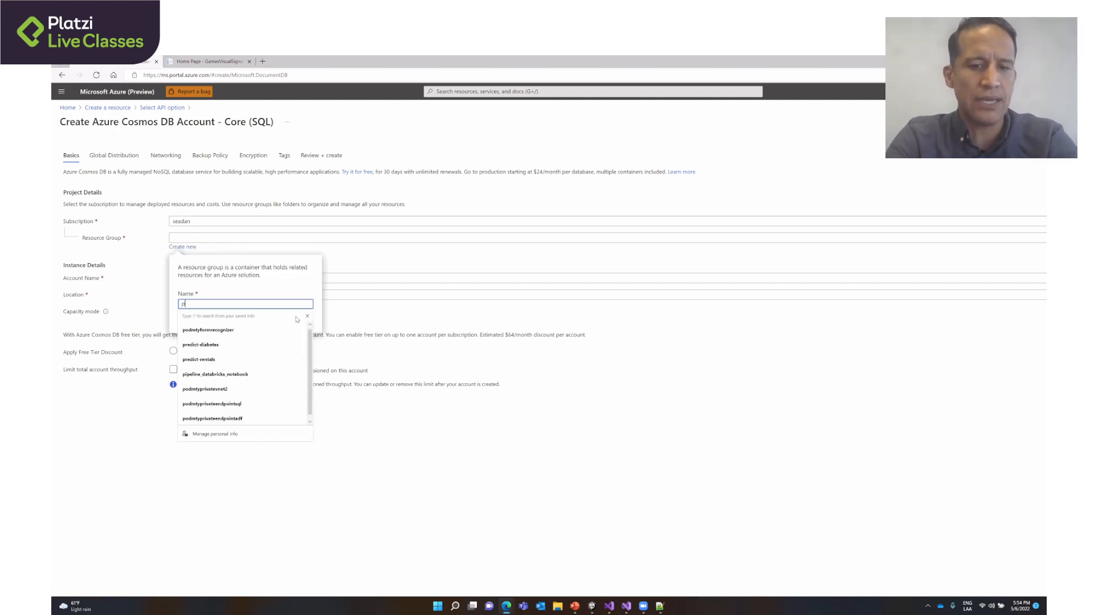
{"action": "type", "text": "latz"}
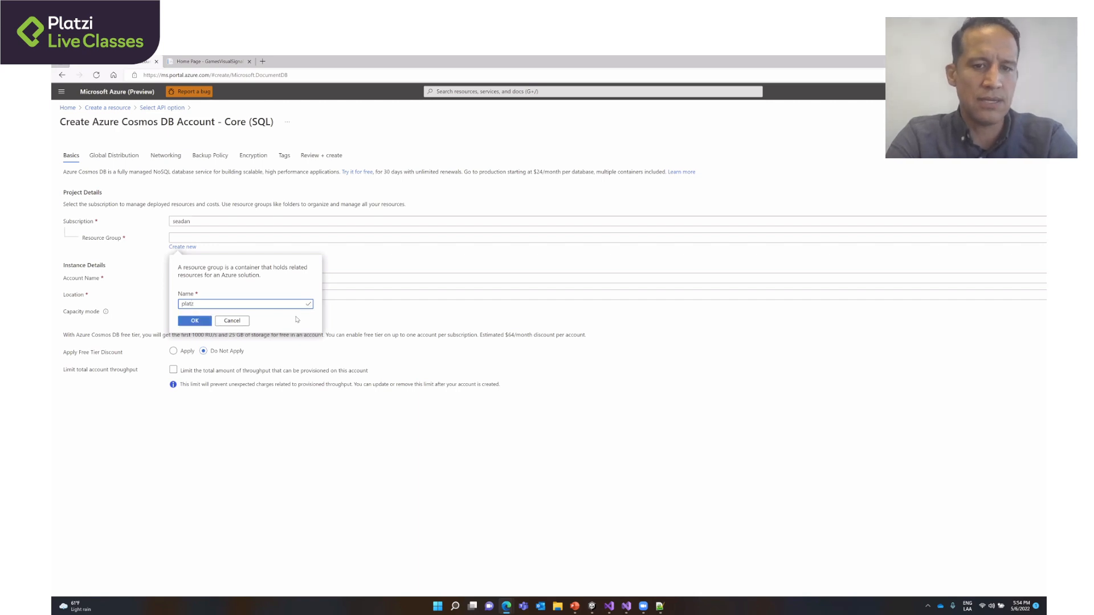
{"action": "type", "text": "isession"}
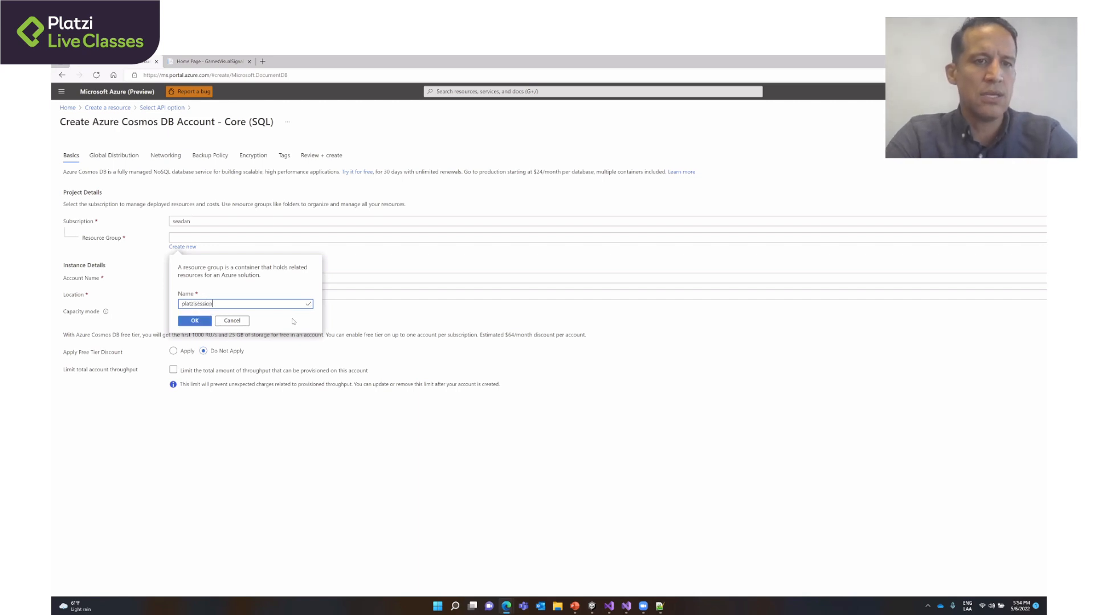
{"action": "left_click", "coordinate": [200, 322]}
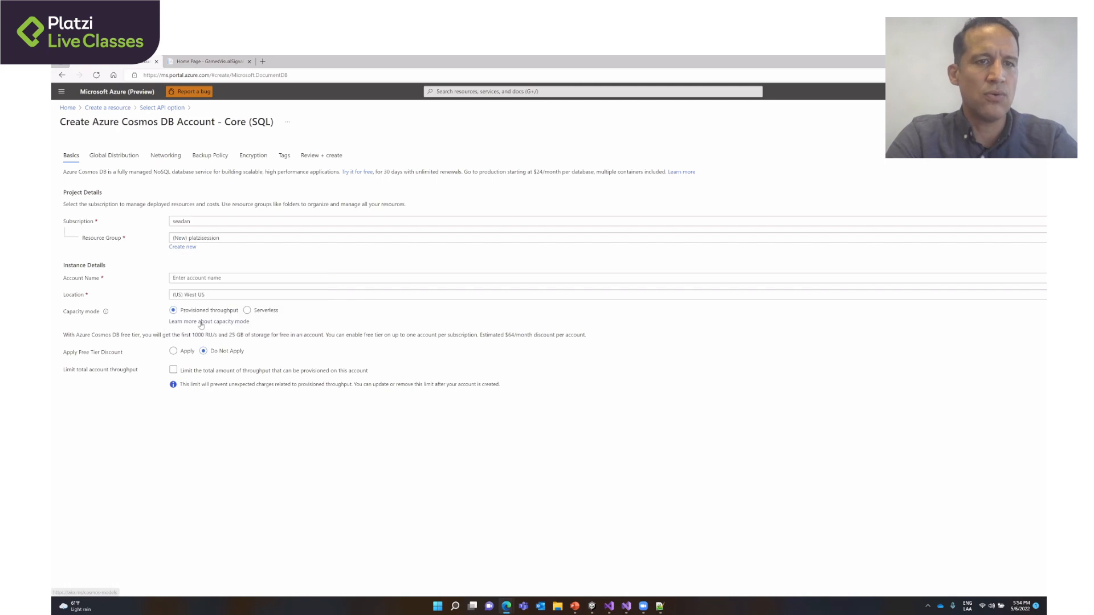
- Name the Cosmos DB account platzicosmosdb1
{"action": "left_click", "coordinate": [200, 278]}
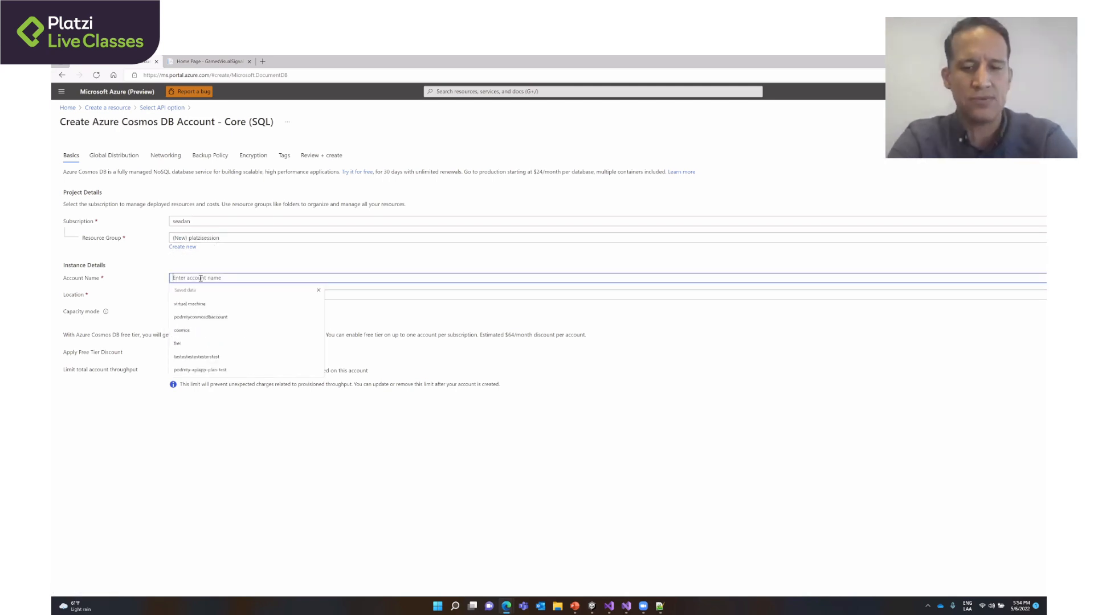
{"action": "type", "text": "pla"}
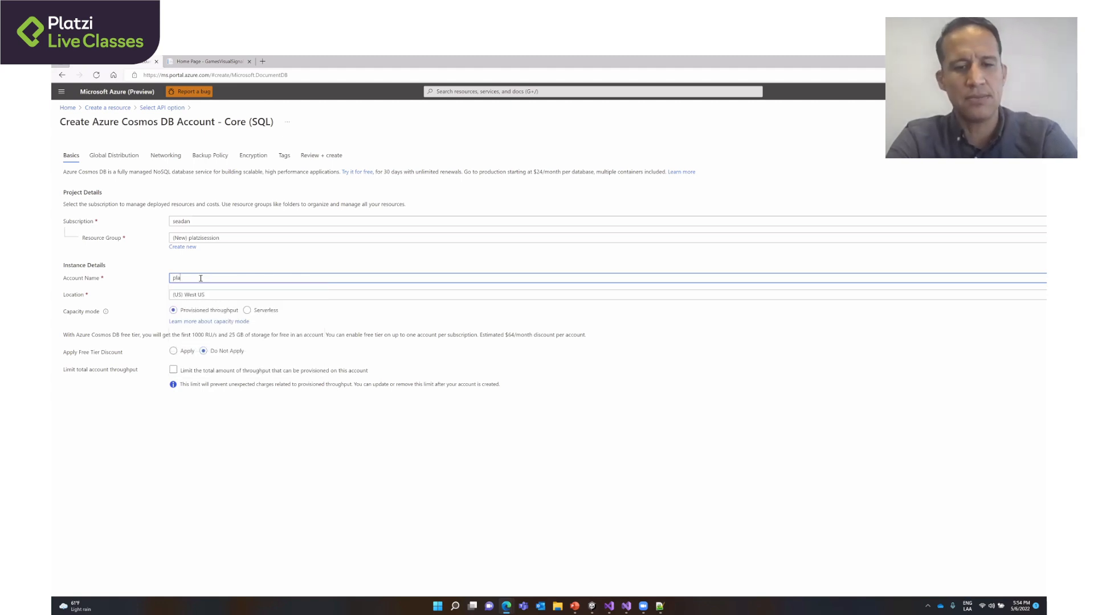
{"action": "type", "text": "tzi"}
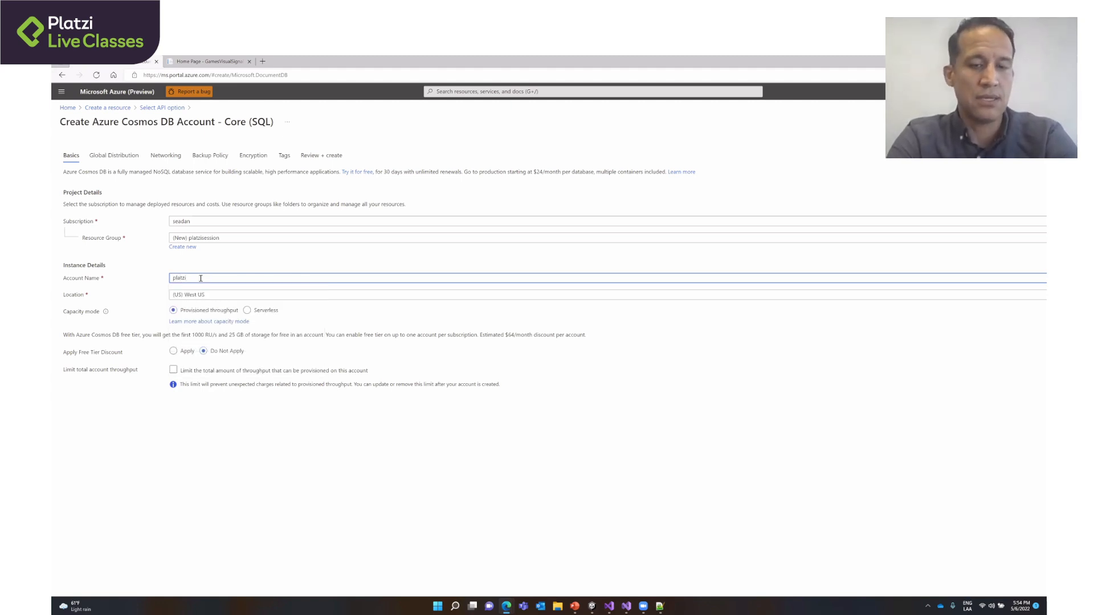
{"action": "type", "text": "cosmosdb"}
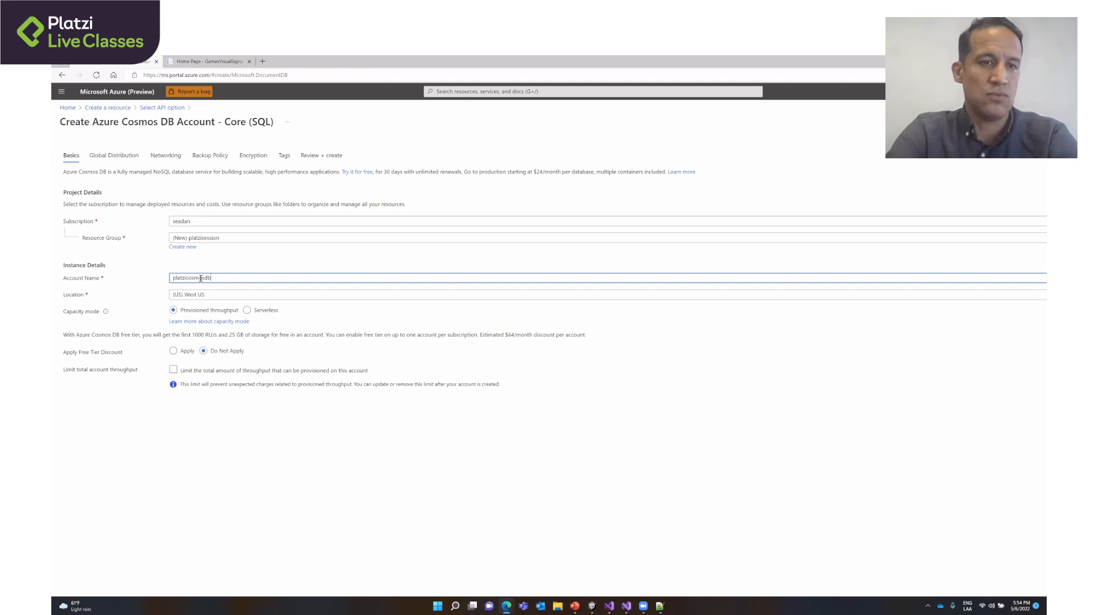
{"action": "type", "text": "1"}
- Set the account location to (US) South Central US and look through the other available regions
{"action": "left_click", "coordinate": [222, 297]}
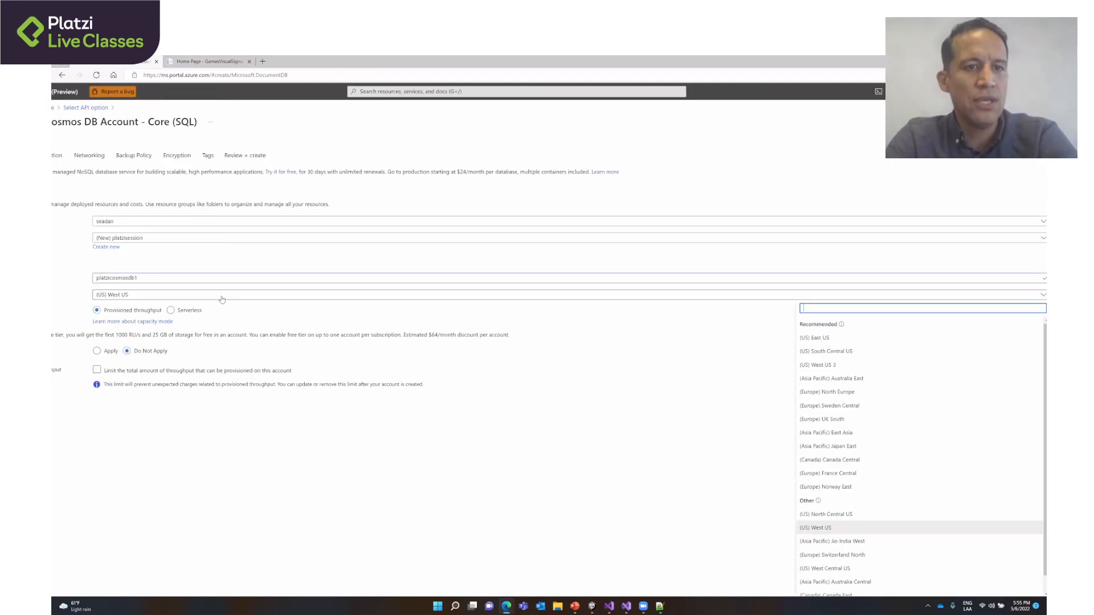
{"action": "left_click", "coordinate": [825, 351]}
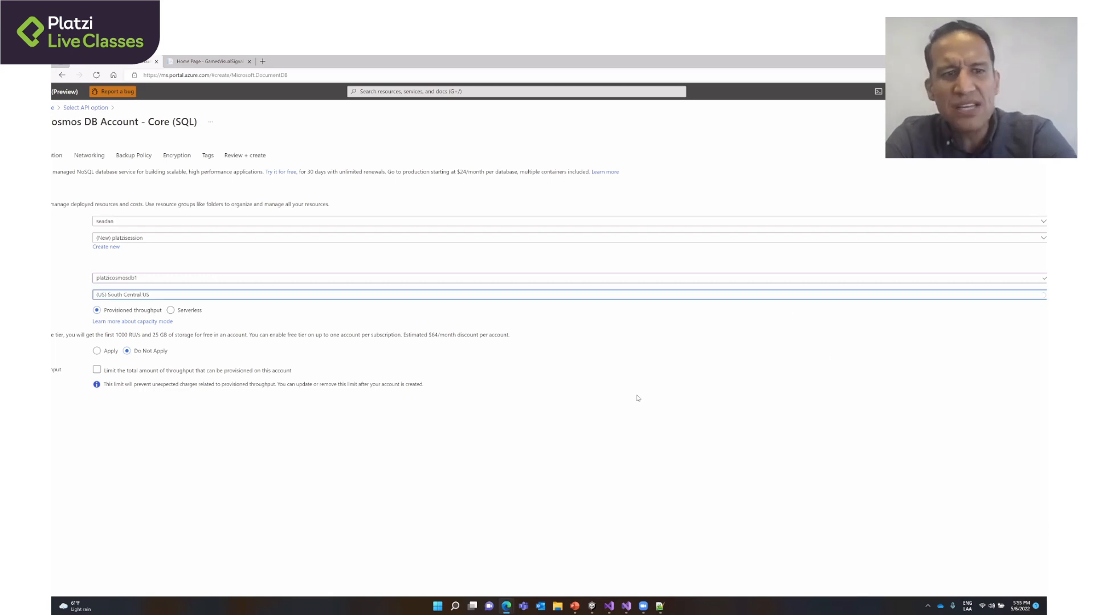
{"action": "left_click", "coordinate": [231, 299]}
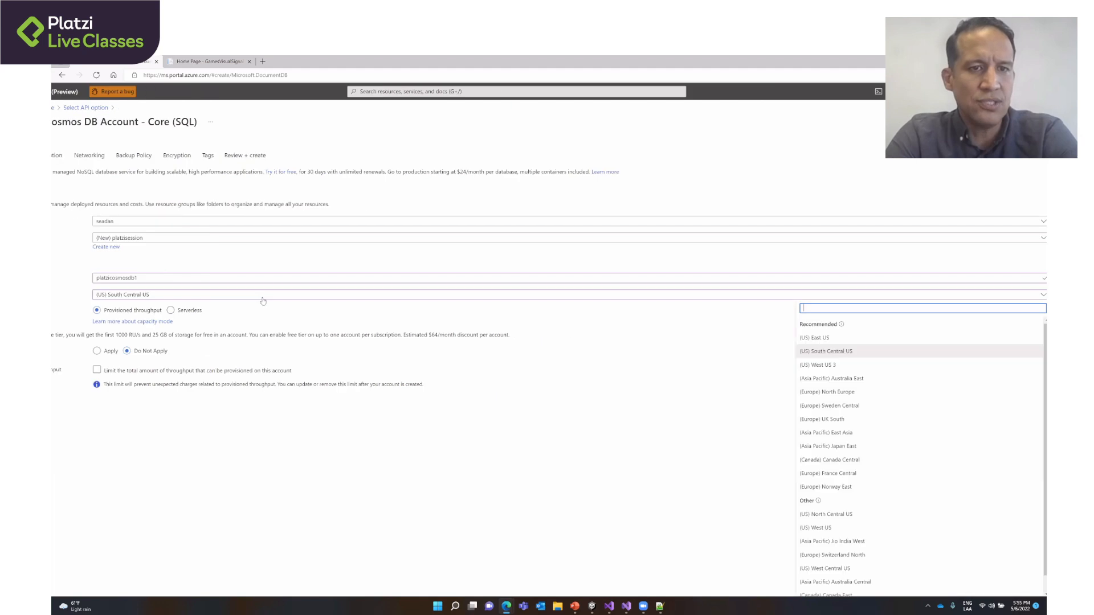
{"action": "scroll", "coordinate": [847, 452], "scroll_direction": "down", "scroll_amount": 3}
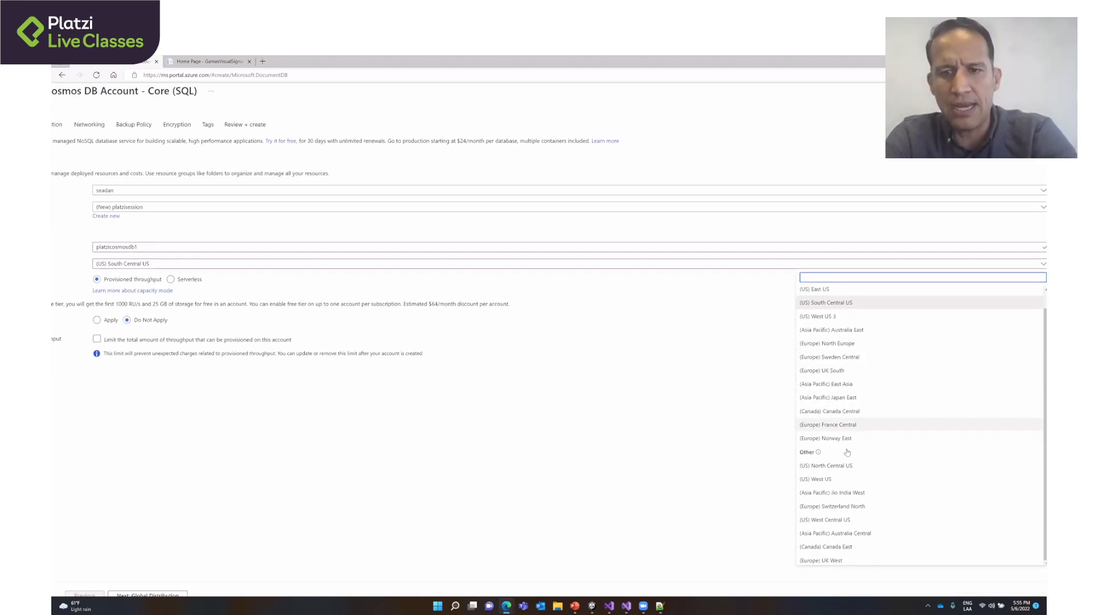
{"action": "scroll", "coordinate": [608, 454], "scroll_direction": "up", "scroll_amount": 1}
{"action": "left_click", "coordinate": [608, 459]}
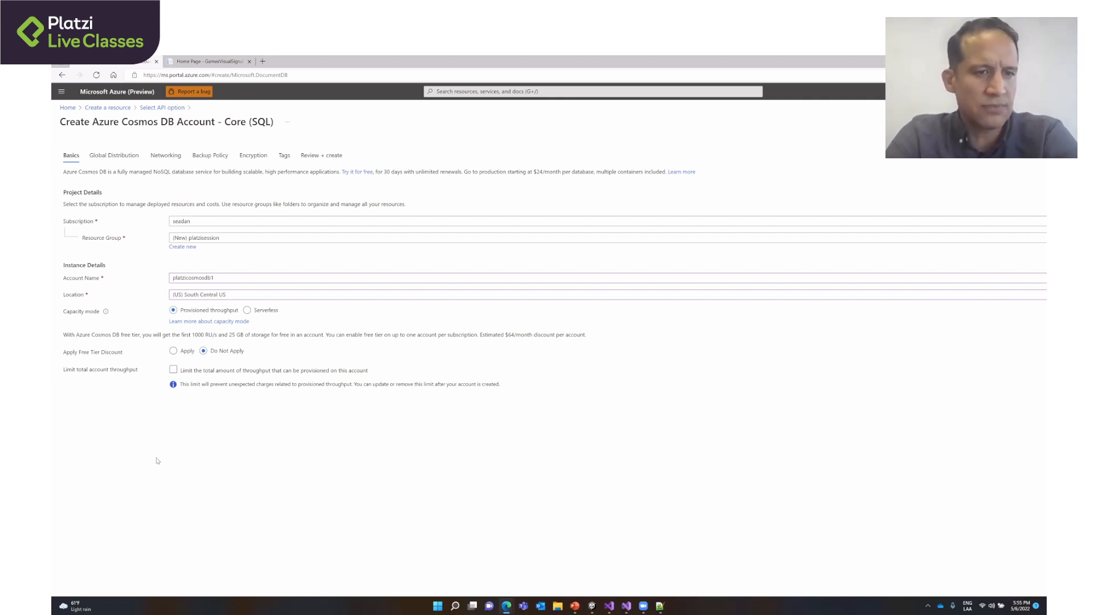
- Proceed to the Global Distribution settings, try enabling Geo-Redundancy, and set it back to Disable
{"action": "scroll", "coordinate": [132, 561], "scroll_direction": "down", "scroll_amount": 1}
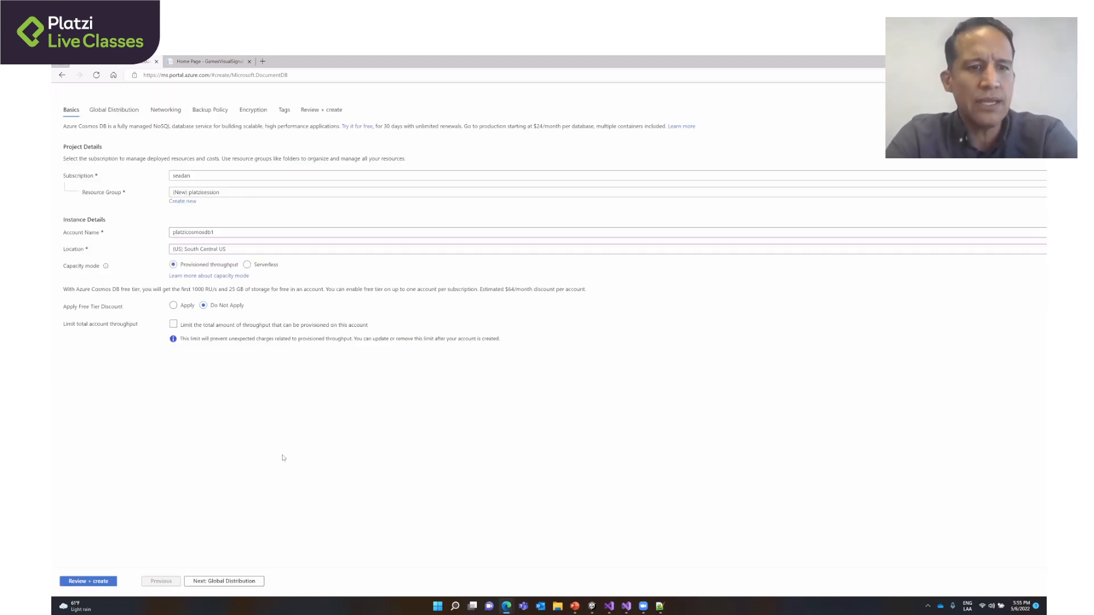
{"action": "left_click", "coordinate": [193, 585]}
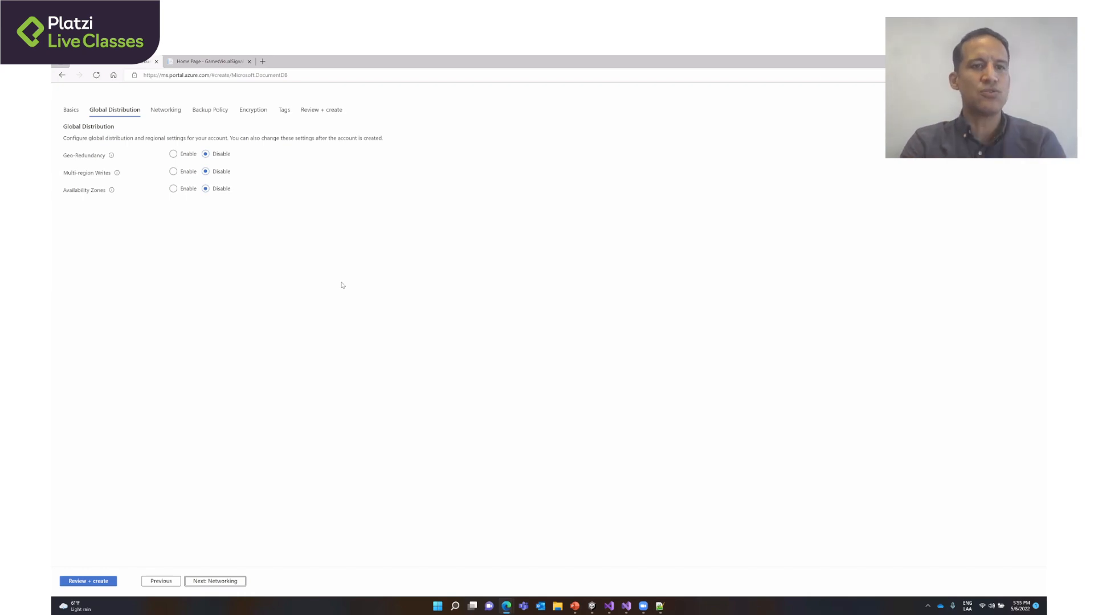
{"action": "left_click", "coordinate": [174, 155]}
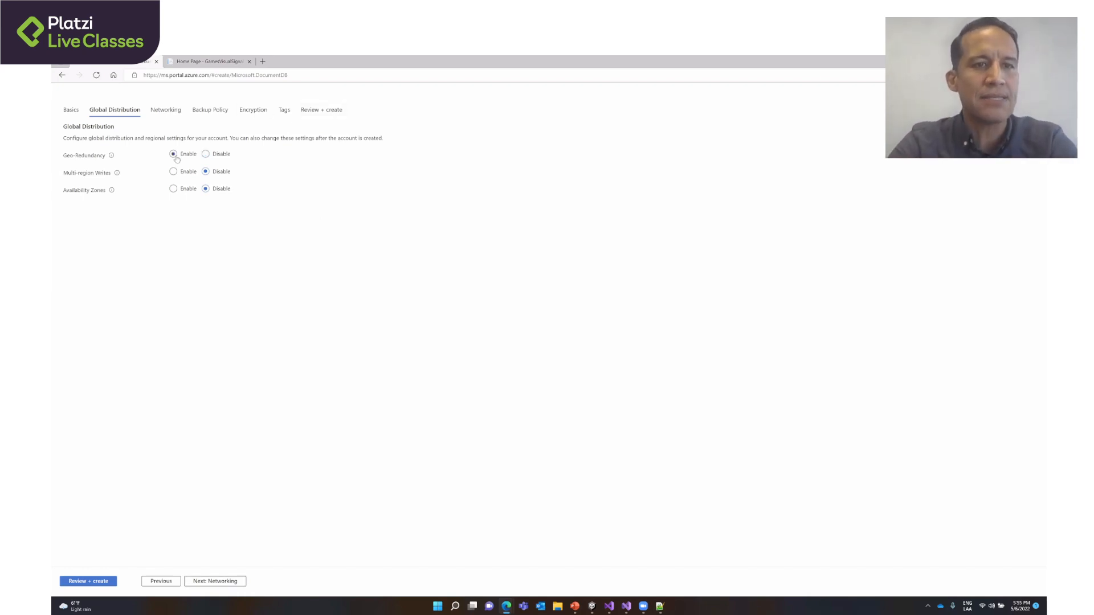
{"action": "left_click", "coordinate": [206, 155]}
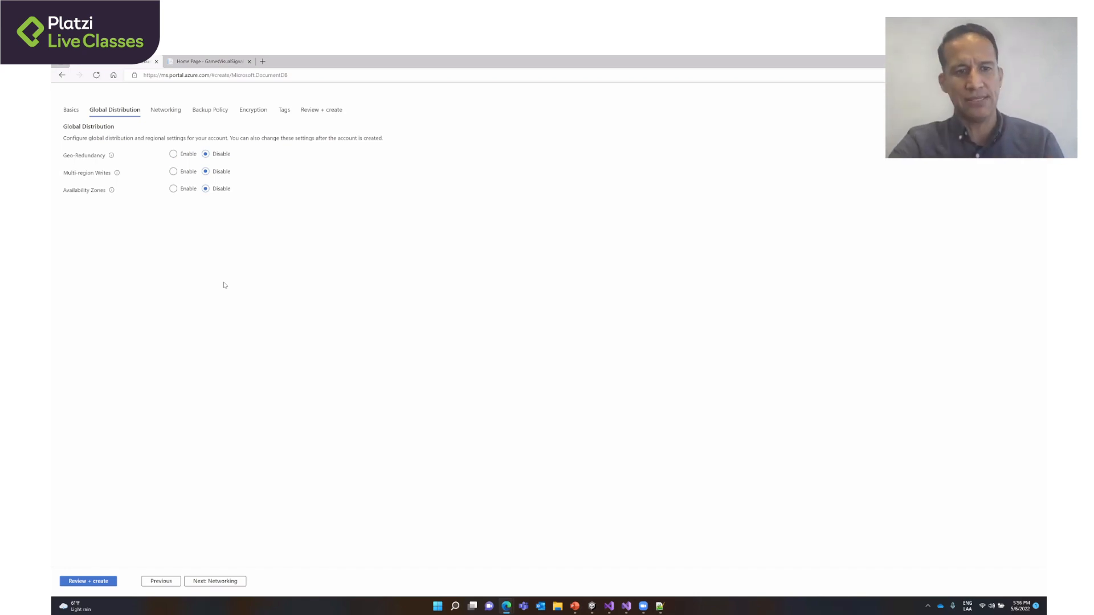
- Advance through the Networking, Backup Policy and Encryption settings to Tags, keeping the default options
{"action": "left_click", "coordinate": [205, 580]}
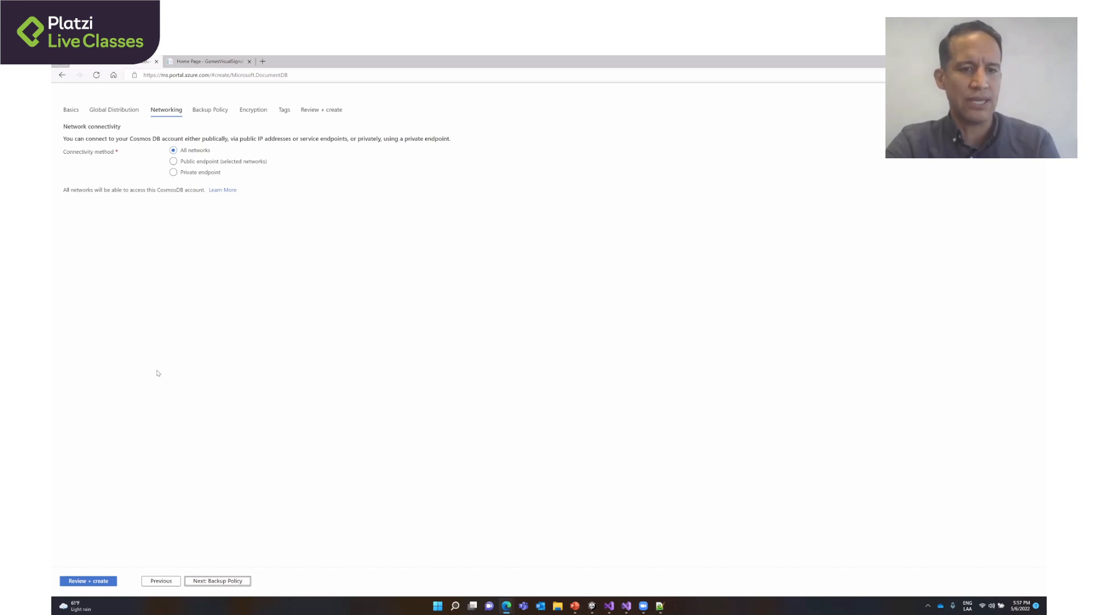
{"action": "left_click", "coordinate": [212, 582]}
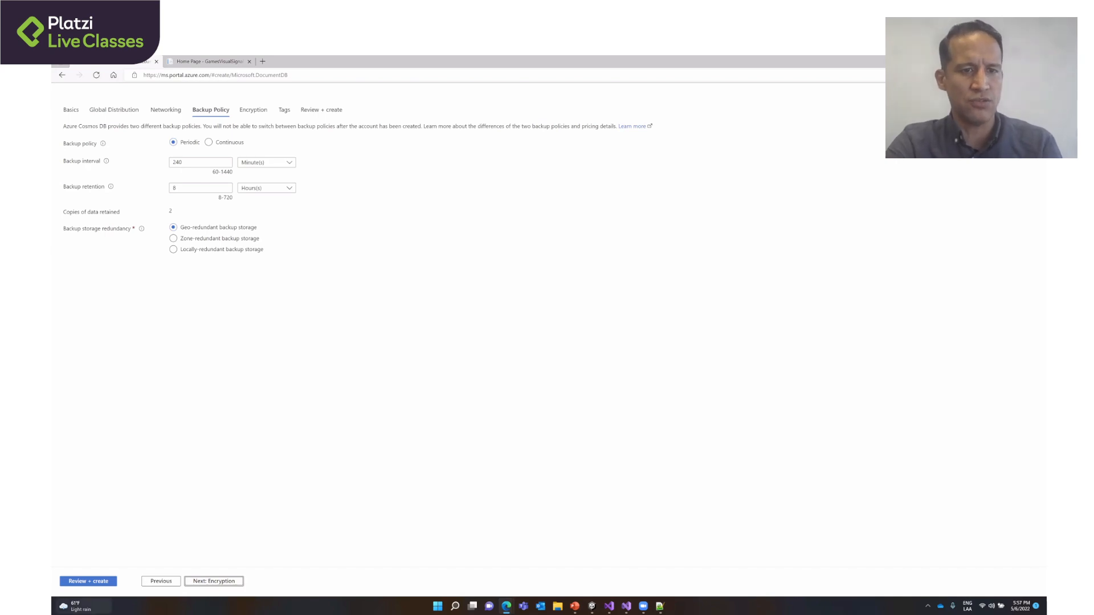
{"action": "left_click", "coordinate": [238, 581]}
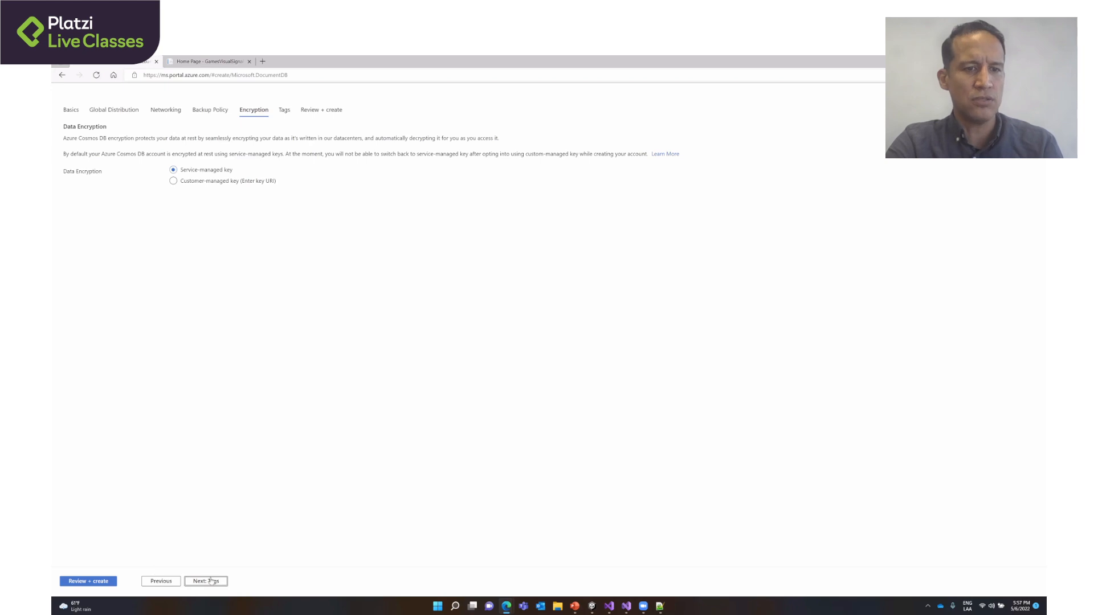
{"action": "left_click", "coordinate": [211, 581]}
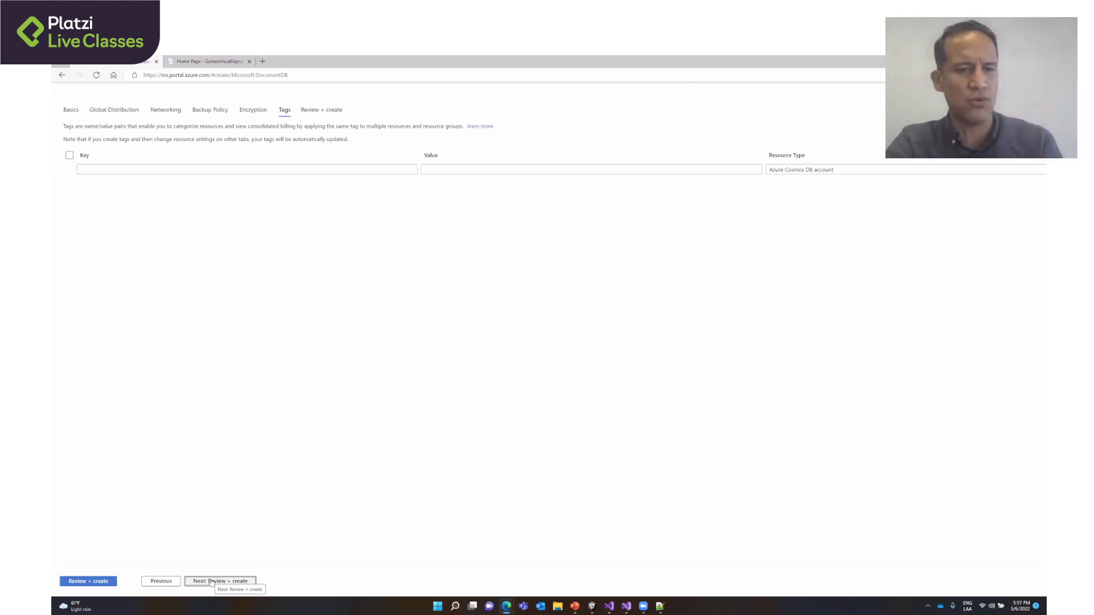
- Review the Cosmos DB account settings and submit the account for creation
{"action": "left_click", "coordinate": [211, 581]}
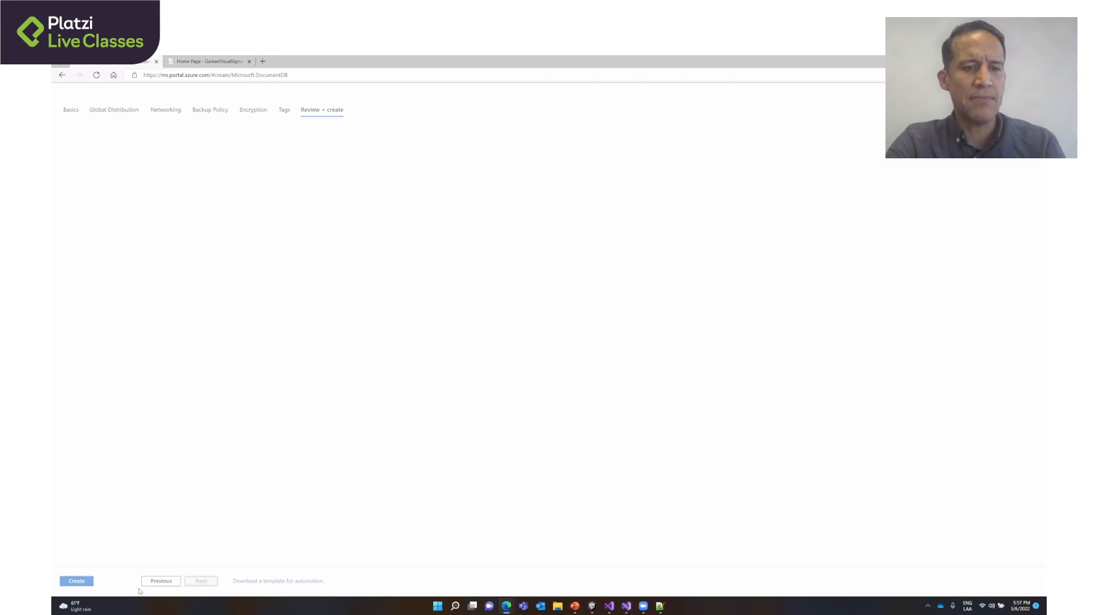
{"action": "left_click", "coordinate": [85, 584]}
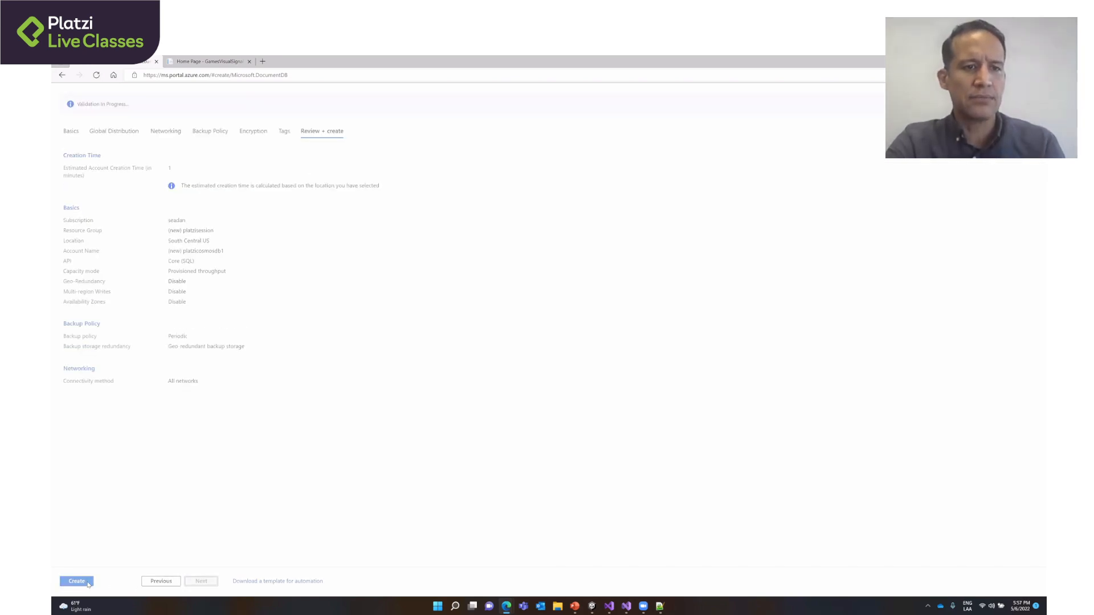
{"action": "left_click", "coordinate": [83, 582]}
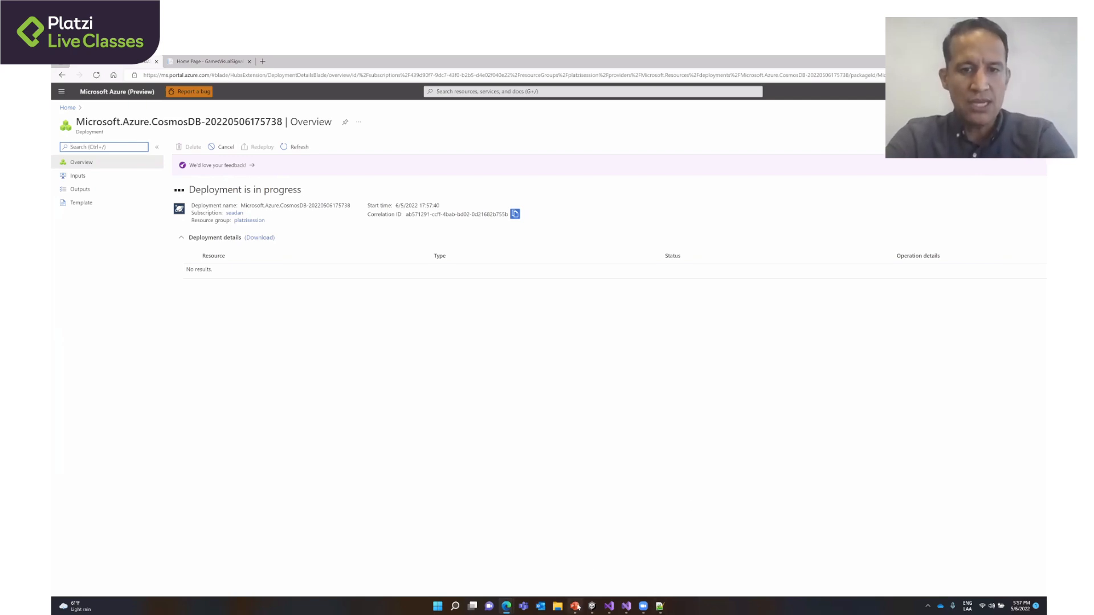
- Switch to PowerPoint to view the Accounts and Databases slide of the Cosmos DB talk, and return to the Azure portal
{"action": "key", "text": "alt+Tab"}
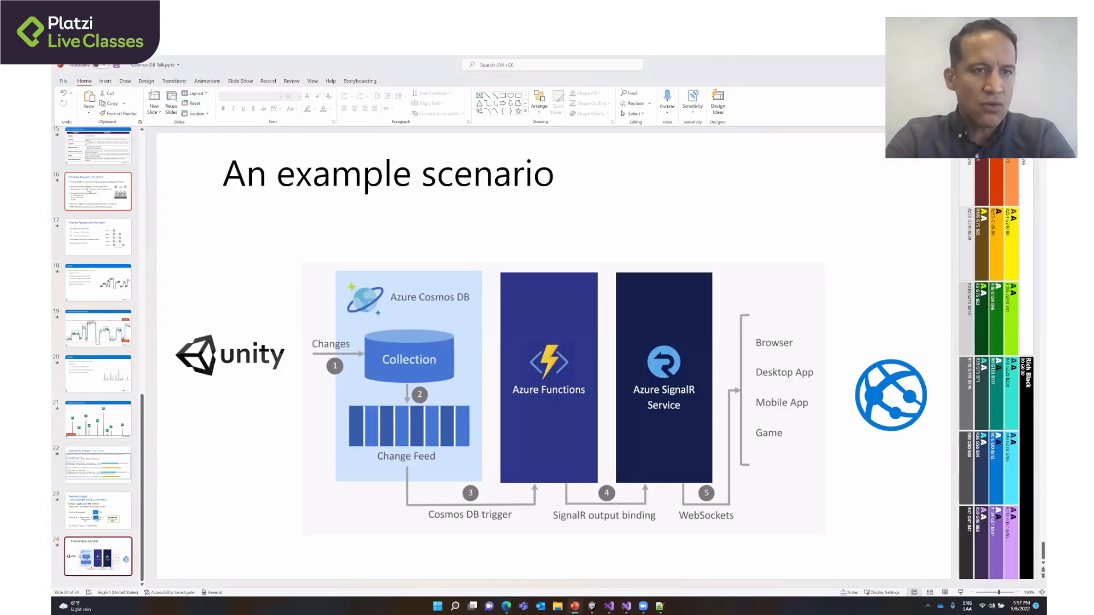
{"action": "scroll", "coordinate": [88, 189], "scroll_direction": "up", "scroll_amount": 3}
{"action": "scroll", "coordinate": [88, 190], "scroll_direction": "up", "scroll_amount": 3}
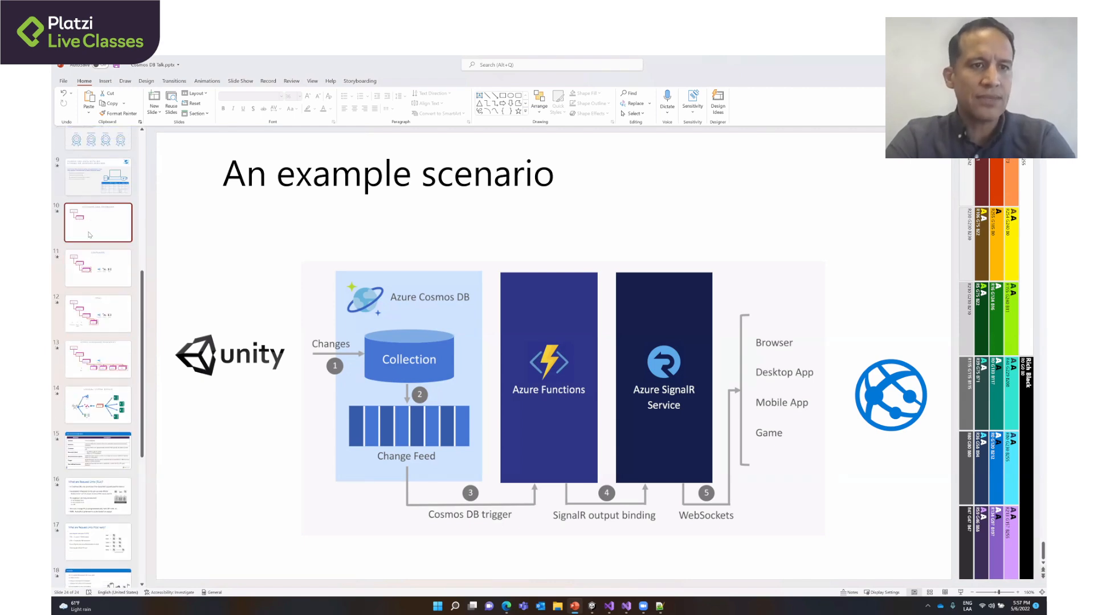
{"action": "left_click", "coordinate": [94, 225]}
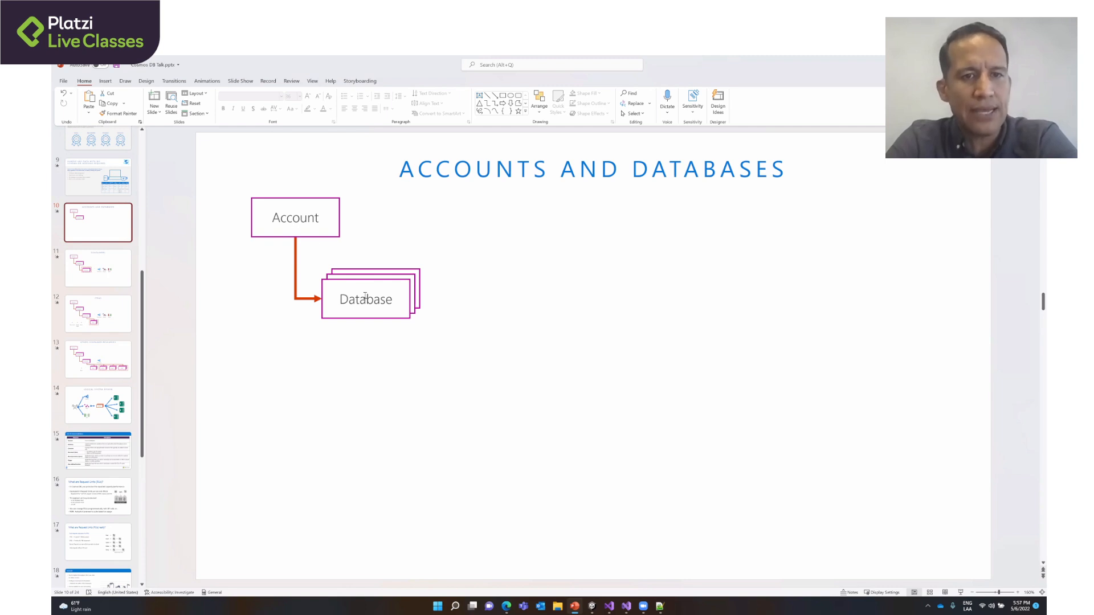
{"action": "key", "text": "alt+Tab"}
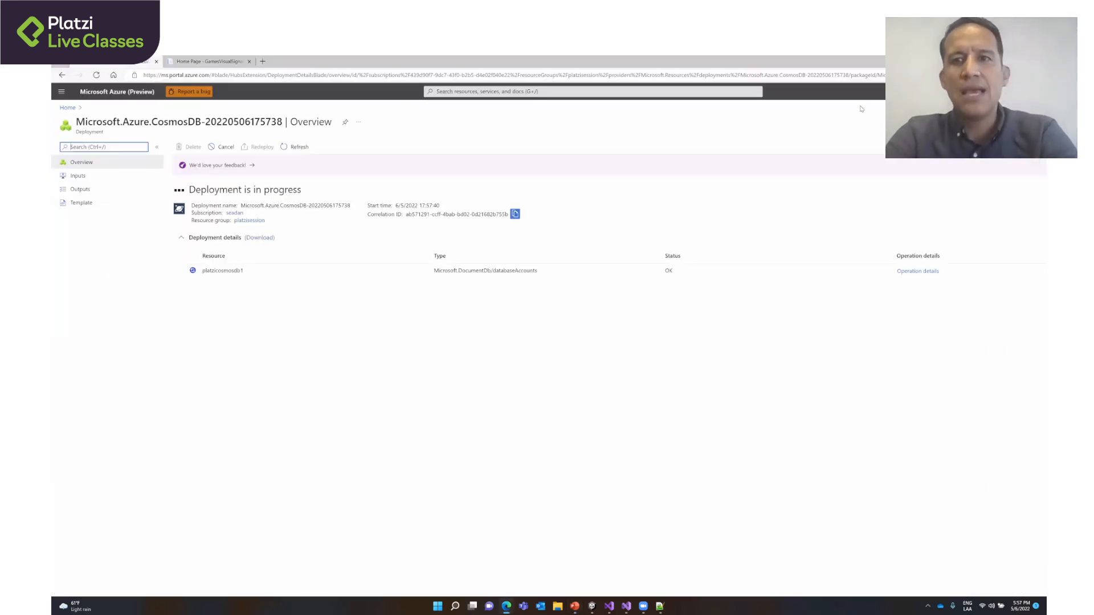
- Open an enlarged Bash Cloud Shell and list the available subcommands of az cosmosdb
{"action": "left_click", "coordinate": [900, 92]}
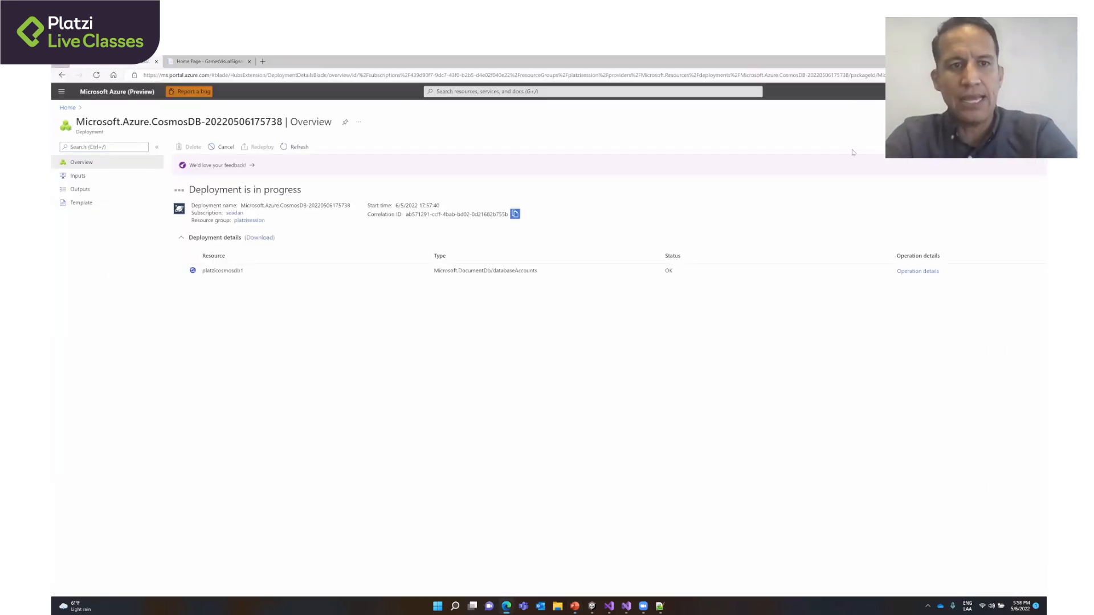
{"action": "left_click_drag", "start_coordinate": [594, 520], "coordinate": [591, 406]}
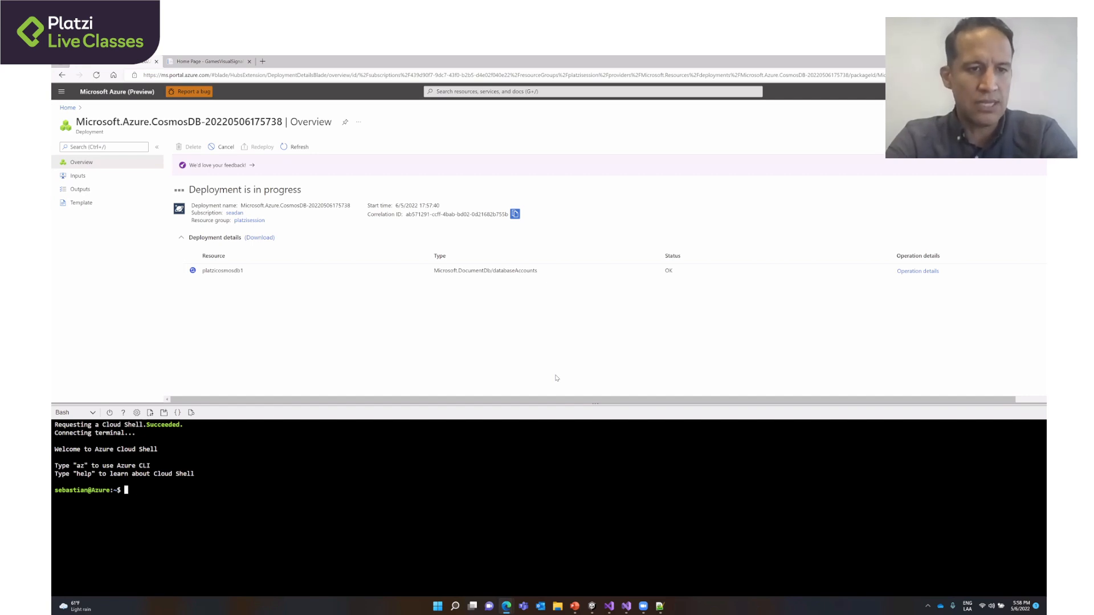
{"action": "type", "text": "az"}
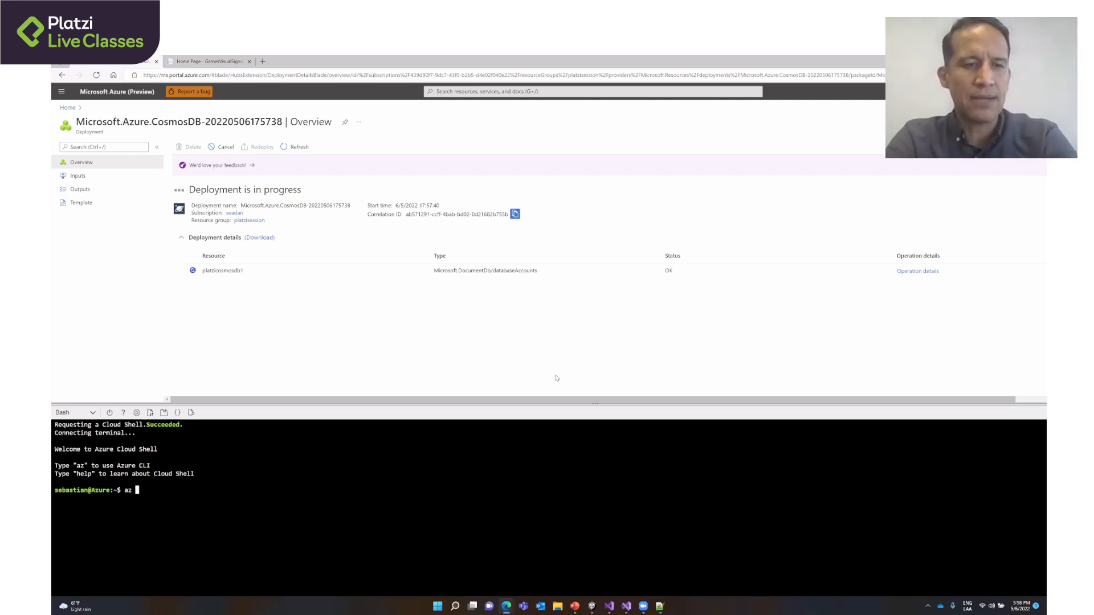
{"action": "type", "text": "cosmosd"}
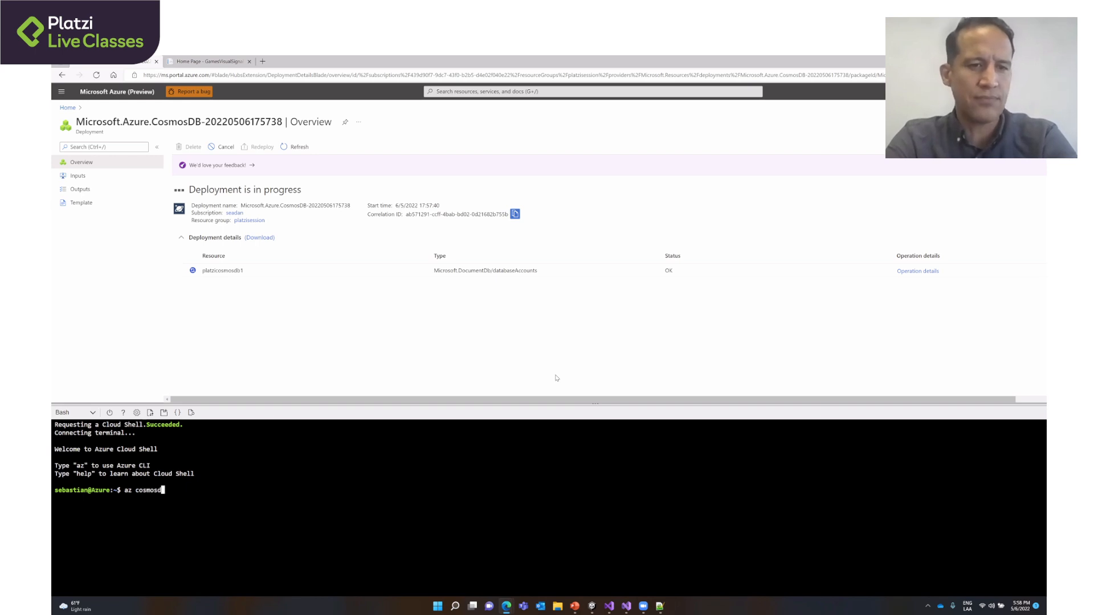
{"action": "type", "text": "b"}
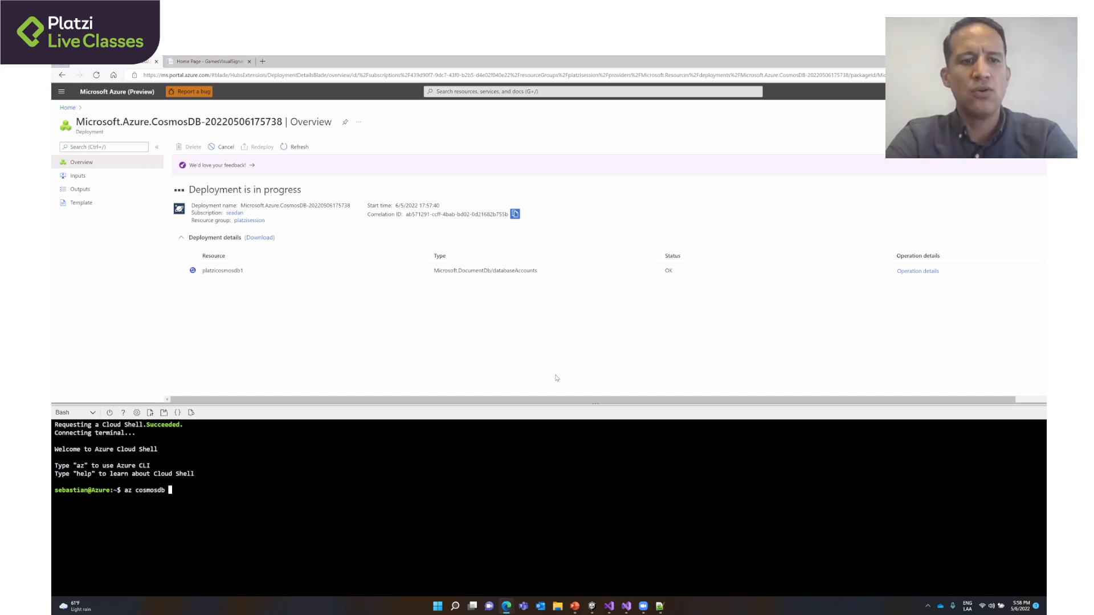
{"action": "key", "text": "Tab"}
{"action": "key", "text": "Tab"}
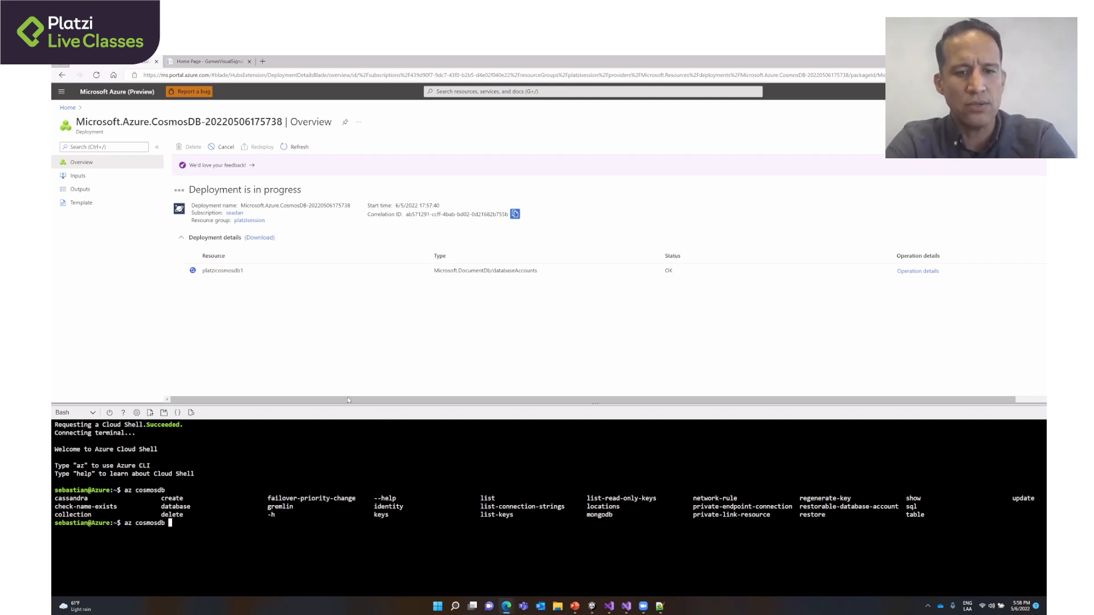
- Extend the command to az cosmosdb create, list its available options, and enlarge the shell area to read them
{"action": "type", "text": "ce"}
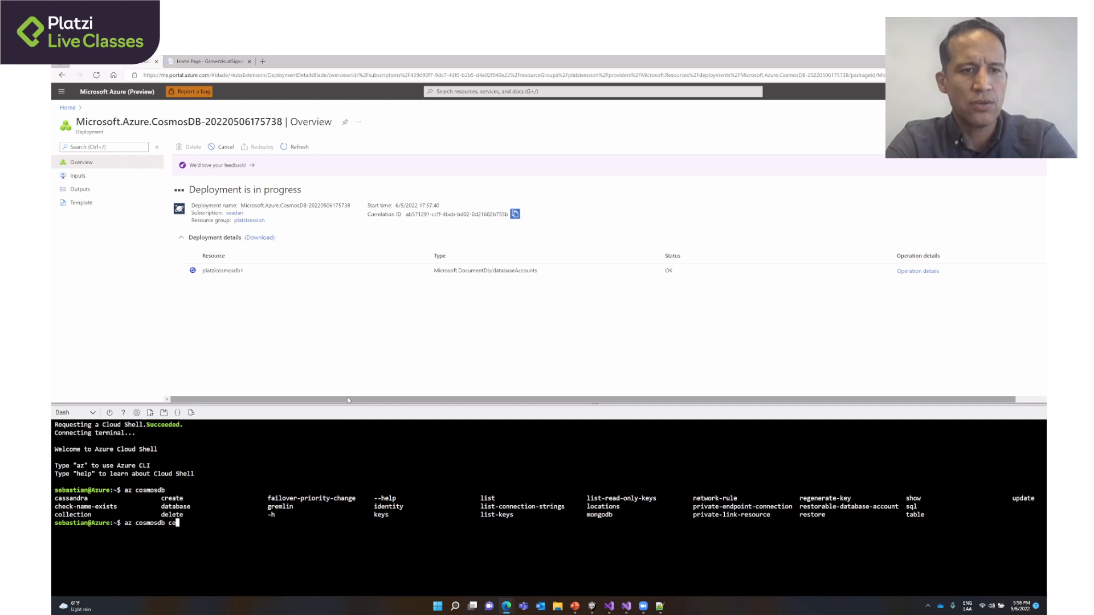
{"action": "key", "text": "BackSpace"}
{"action": "type", "text": "reate"}
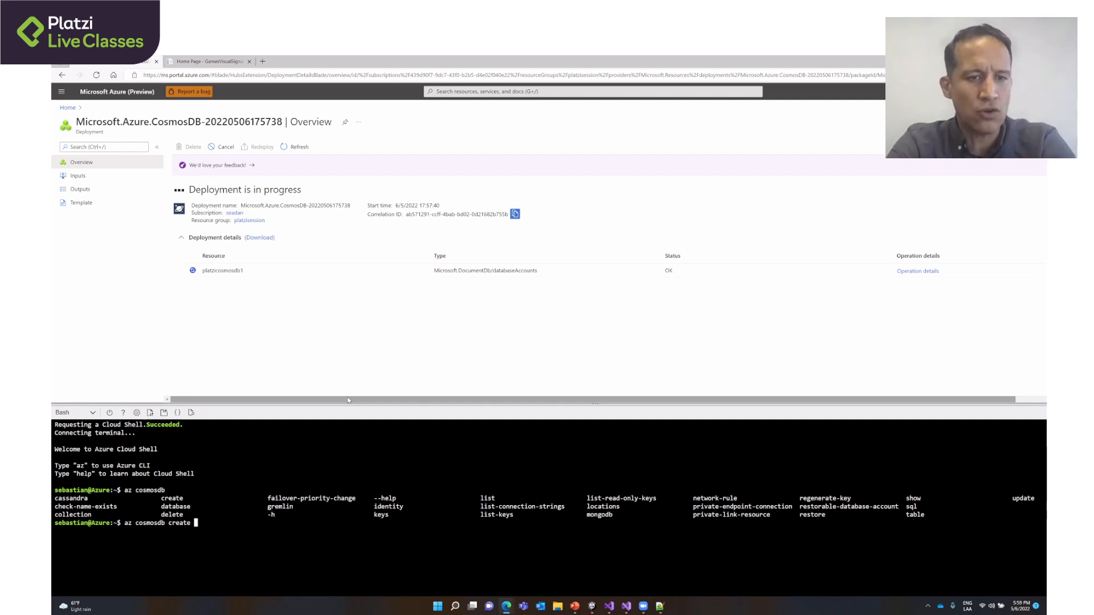
{"action": "type", "text": "-"}
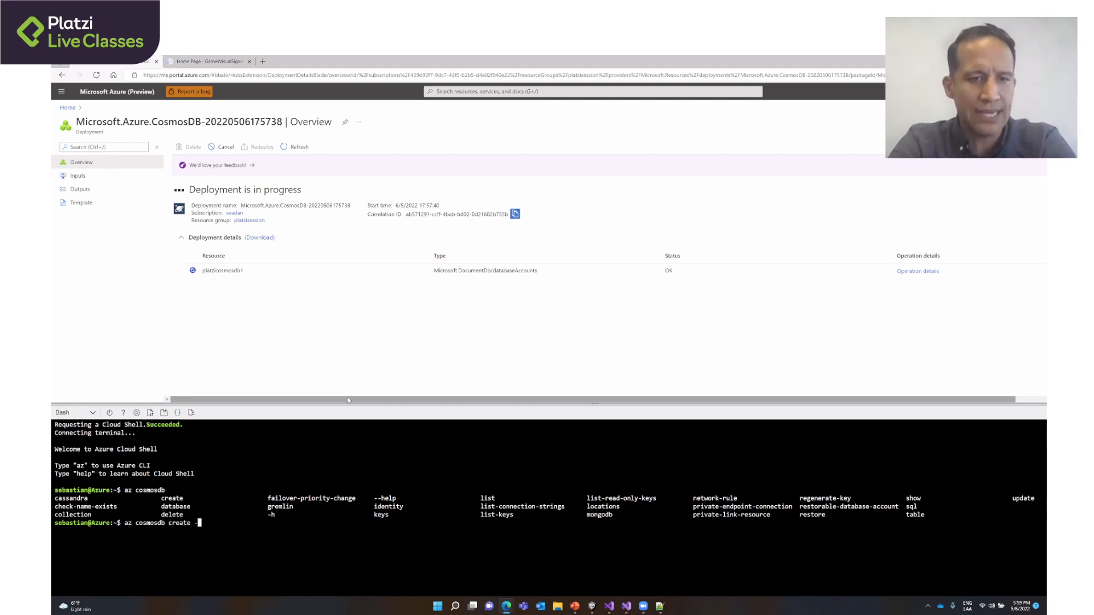
{"action": "type", "text": "-"}
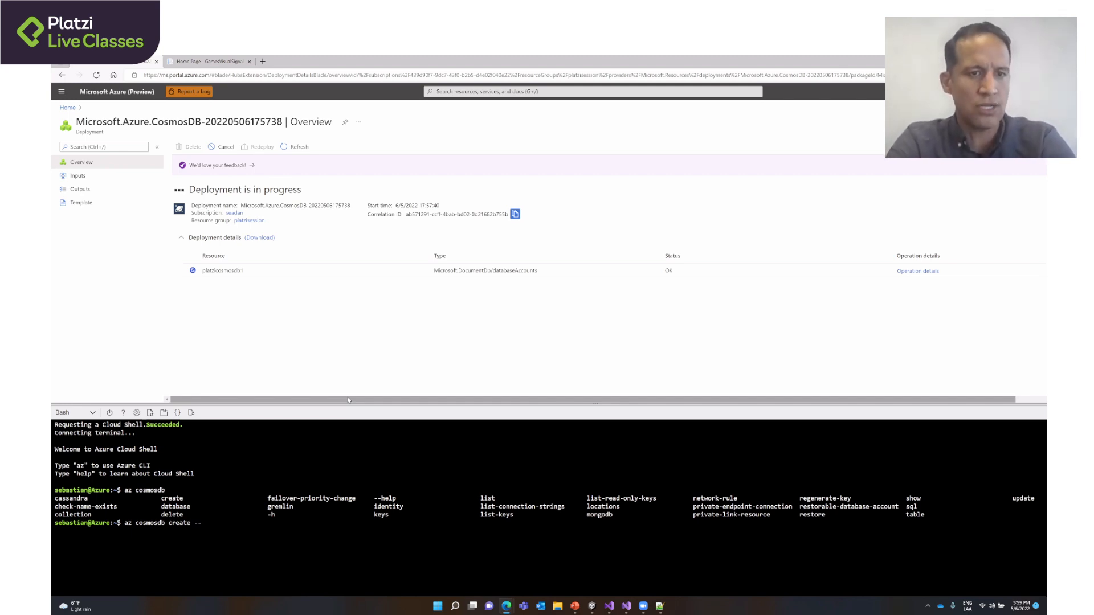
{"action": "key", "text": "Tab"}
{"action": "key", "text": "Tab"}
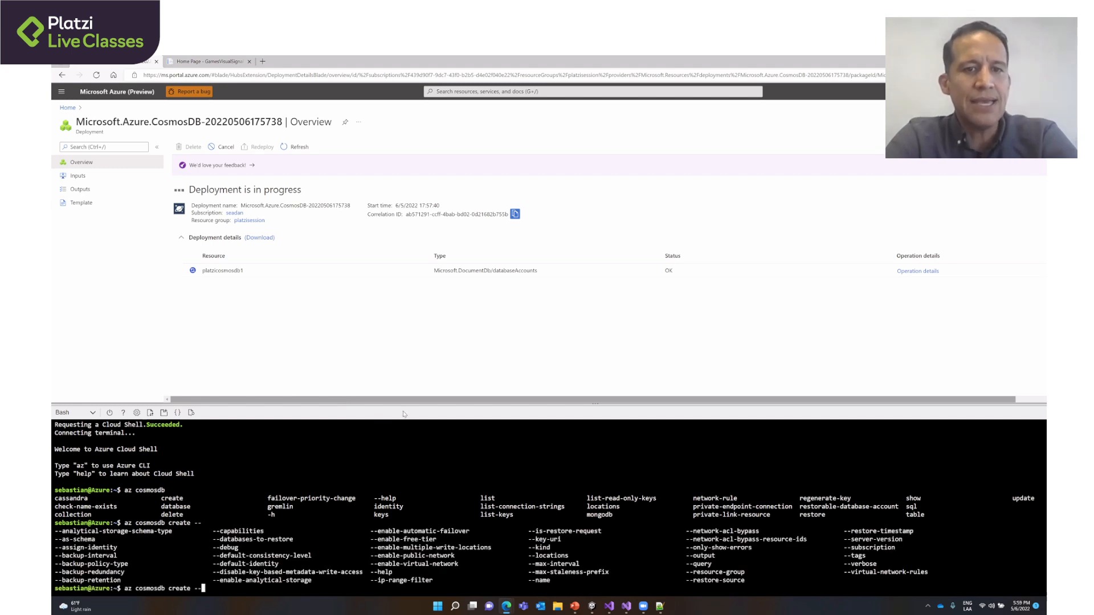
{"action": "left_click_drag", "start_coordinate": [406, 404], "coordinate": [411, 336]}
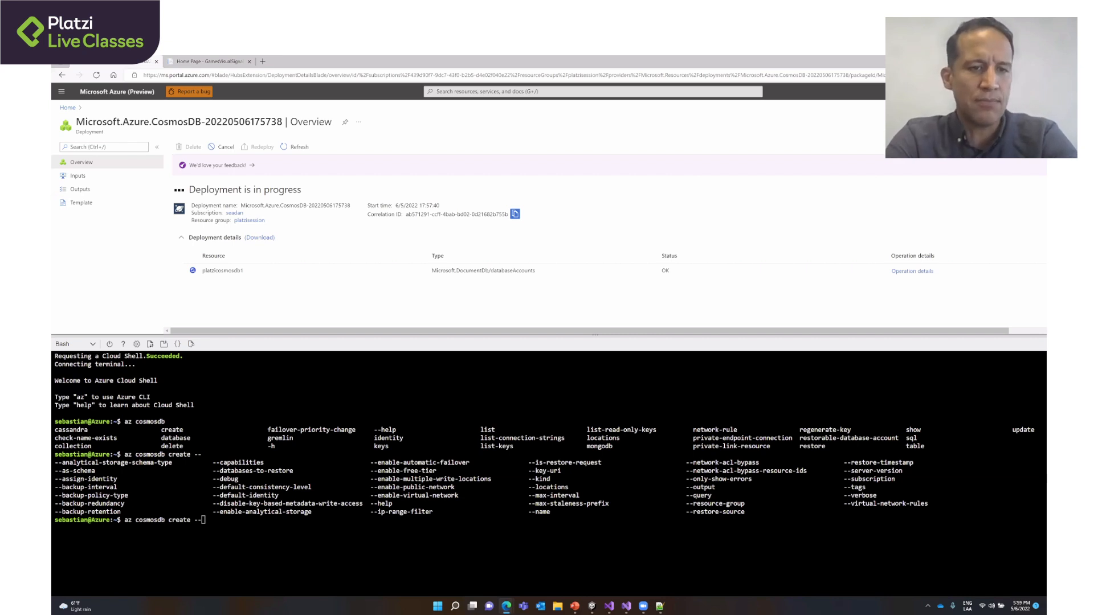
- Add the --resource-group option with the value platzisession to the az cosmosdb create command
{"action": "type", "text": "resour"}
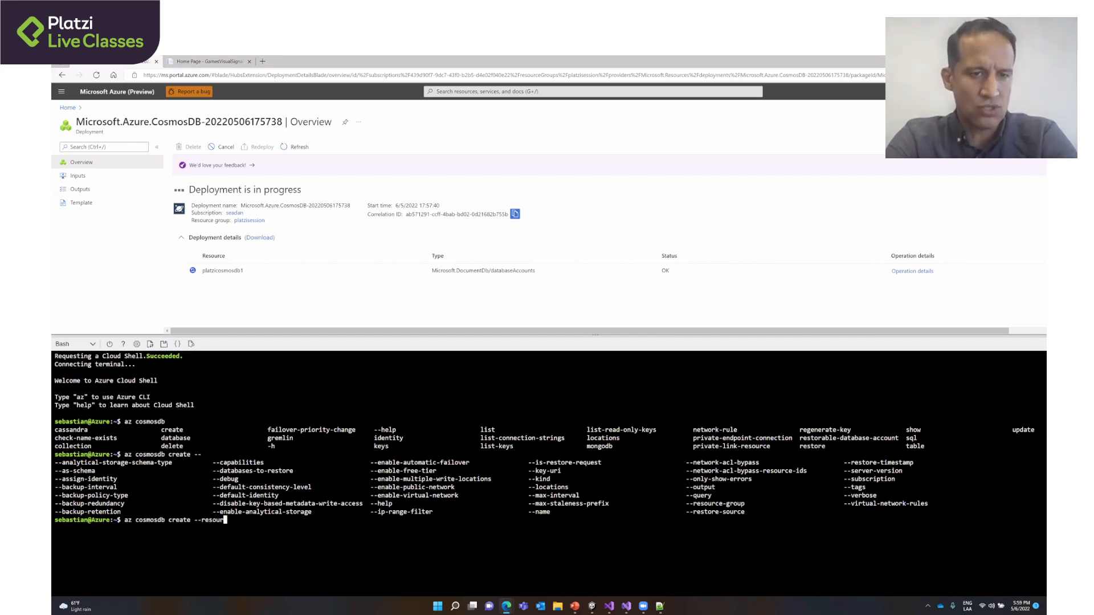
{"action": "key", "text": "Tab"}
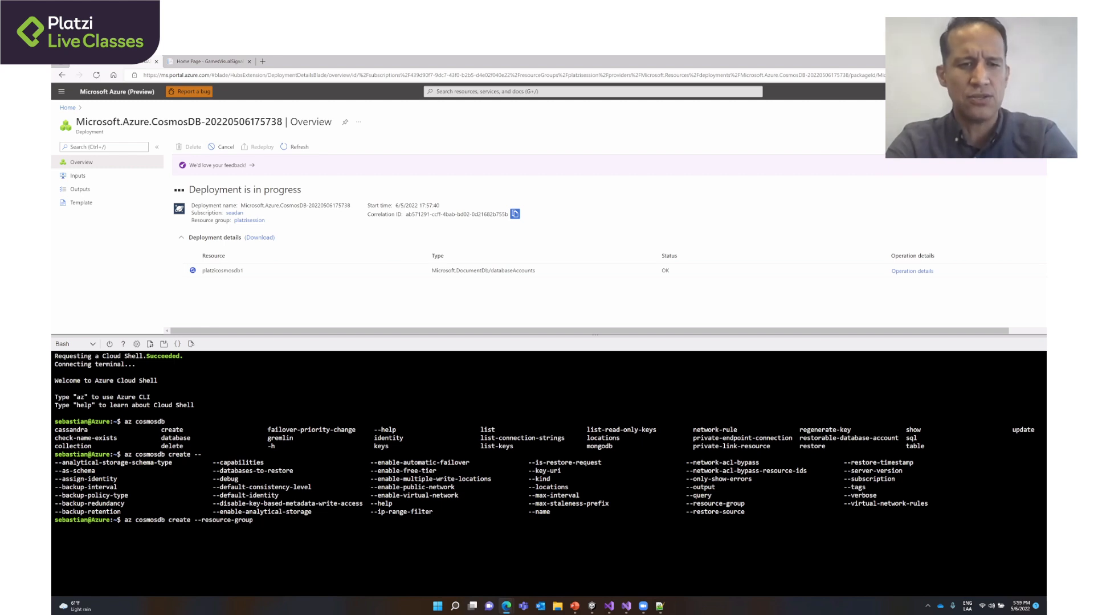
{"action": "type", "text": "platzisession"}
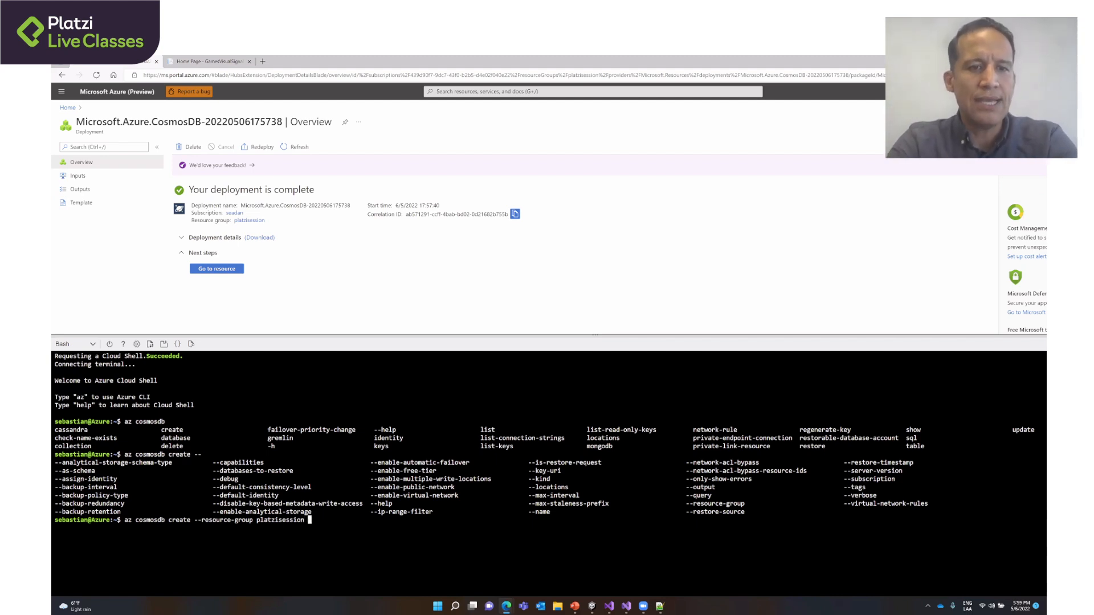
- Add the --name option with the value plazicosmosdb2 to the create command
{"action": "type", "text": "--name"}
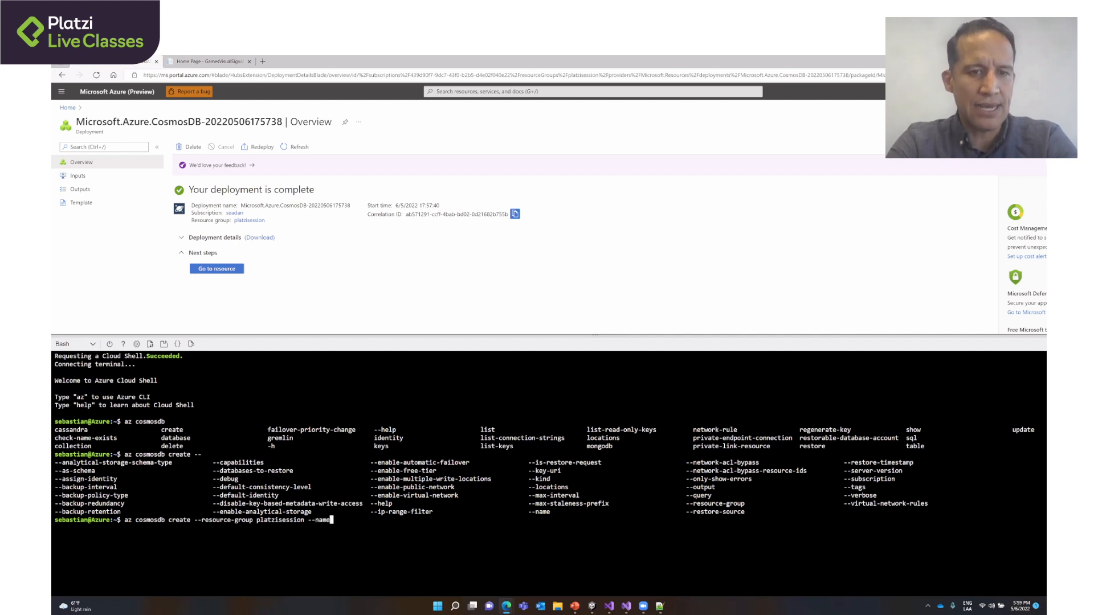
{"action": "type", "text": " p"}
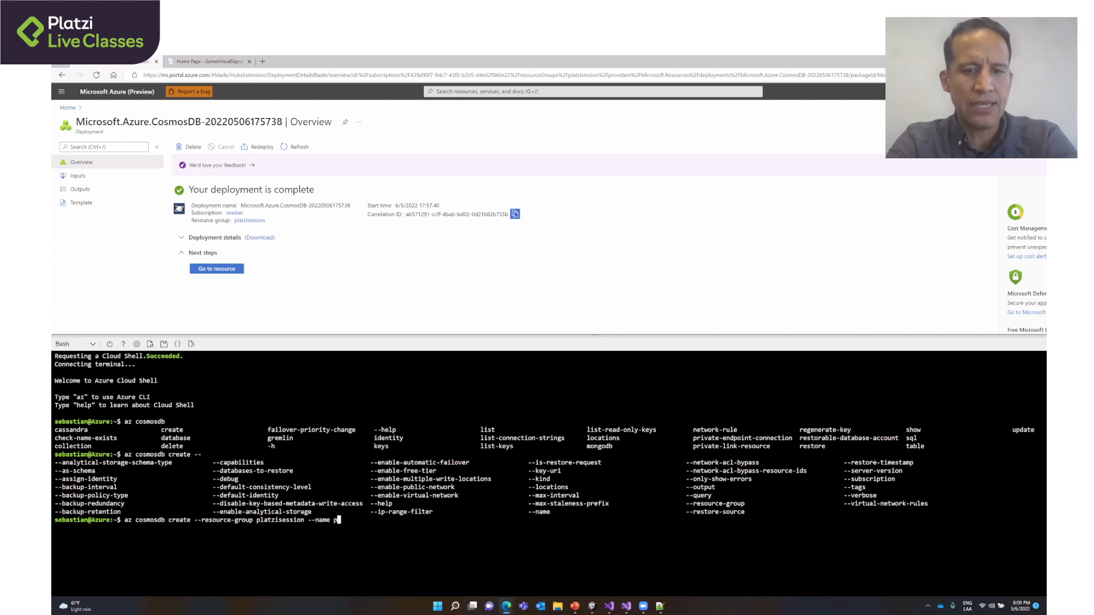
{"action": "type", "text": "lazicosmos"}
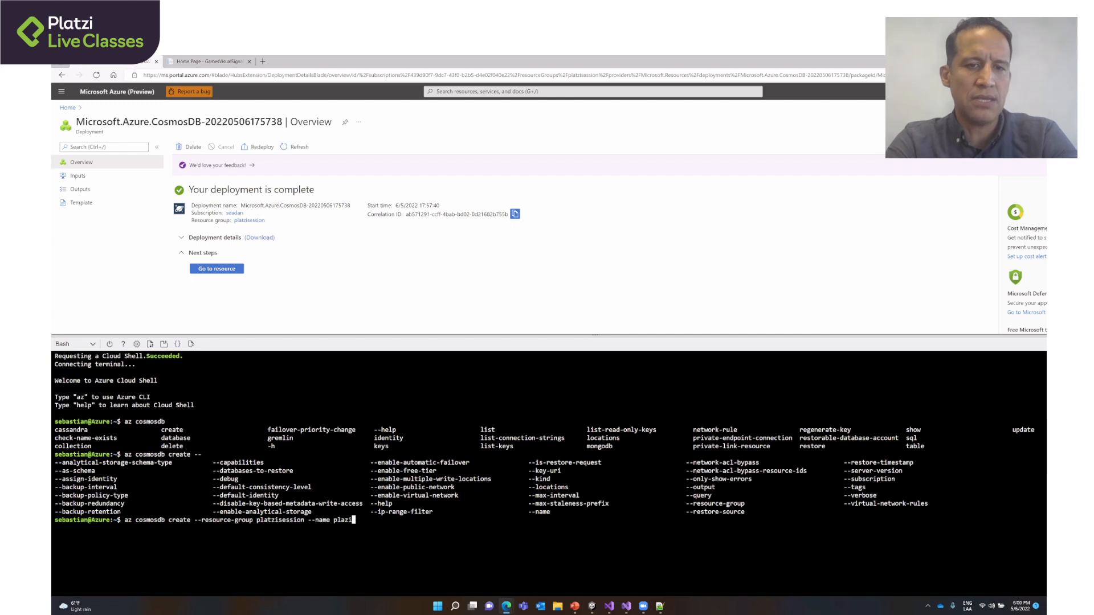
{"action": "type", "text": "db"}
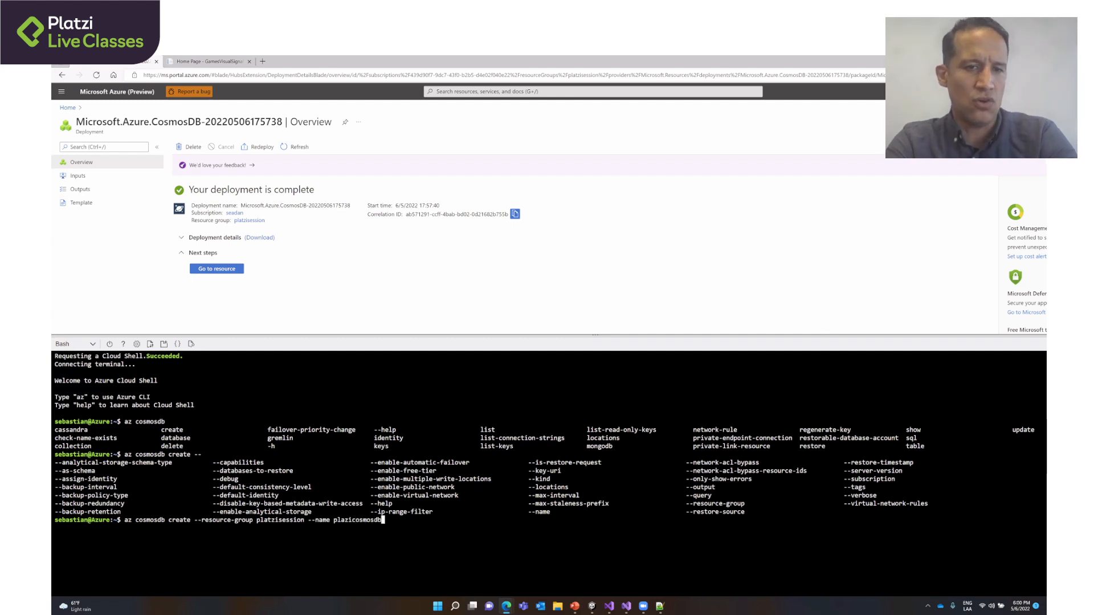
{"action": "type", "text": "2"}
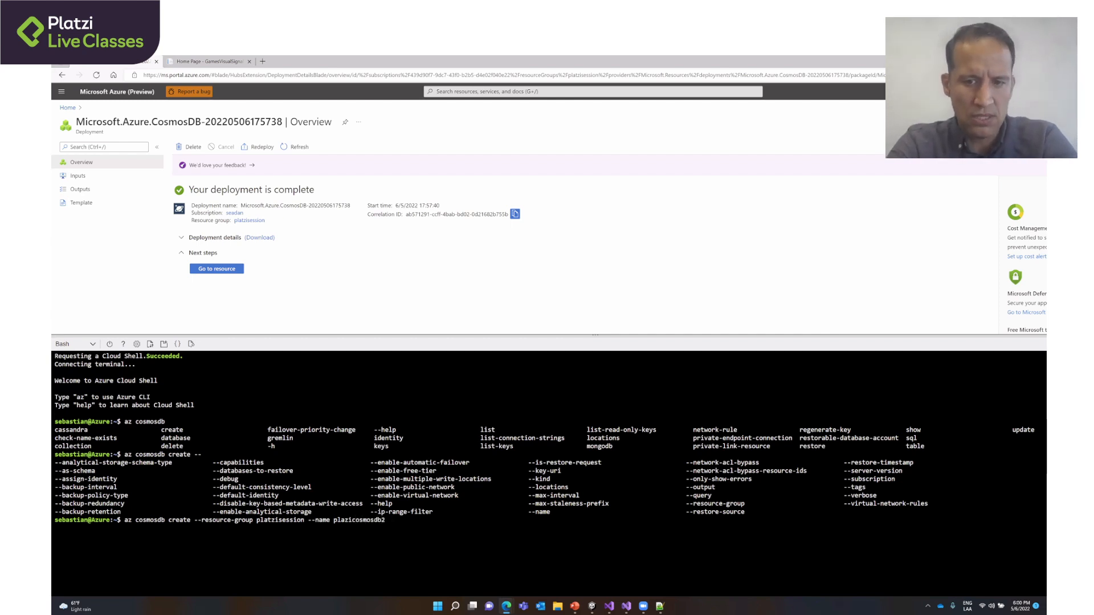
{"action": "type", "text": " --"}
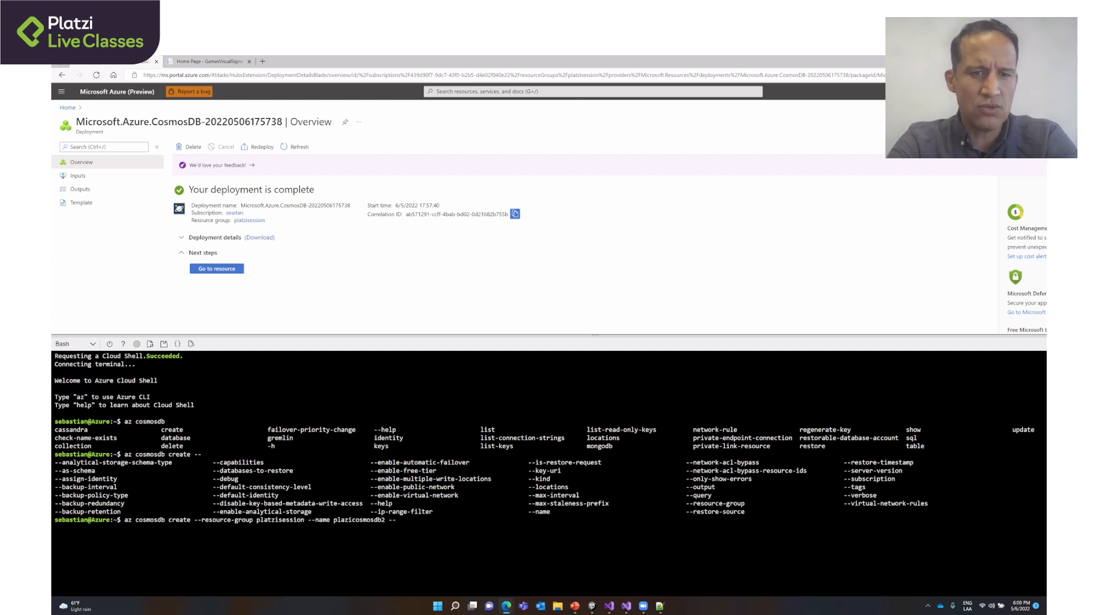
- List the remaining create options again and add --locations with the value EastUs to the command
{"action": "key", "text": "Tab"}
{"action": "key", "text": "Tab"}
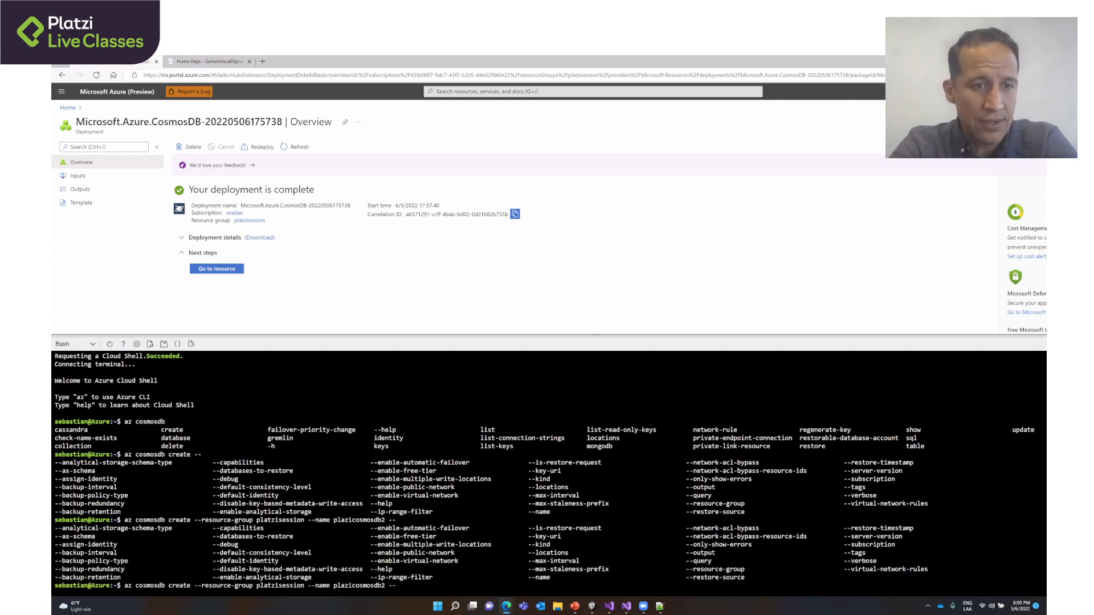
{"action": "type", "text": "locations "}
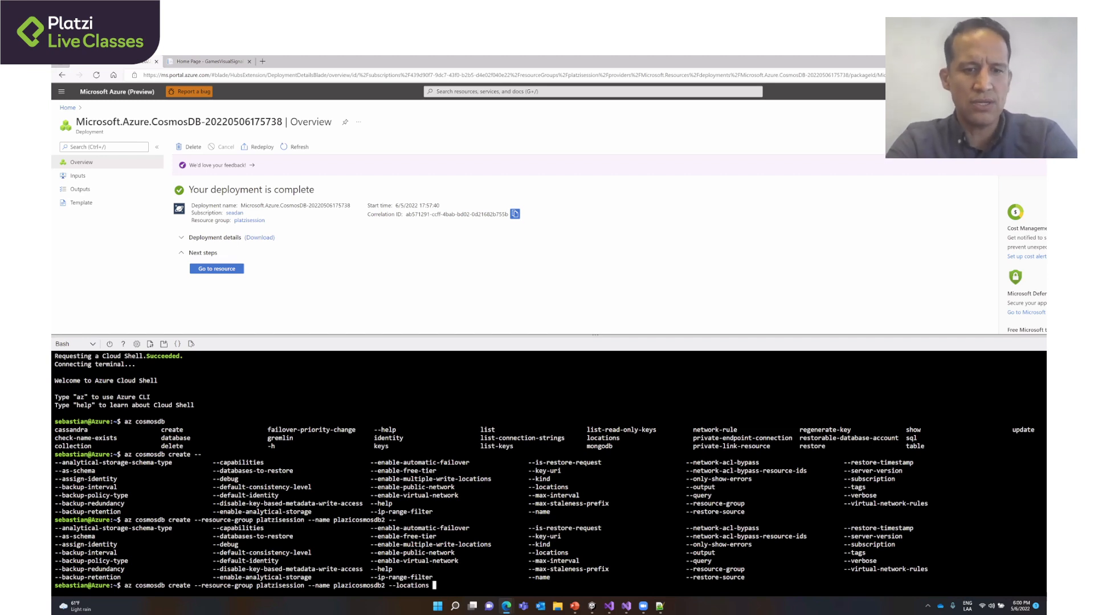
{"action": "type", "text": "East"}
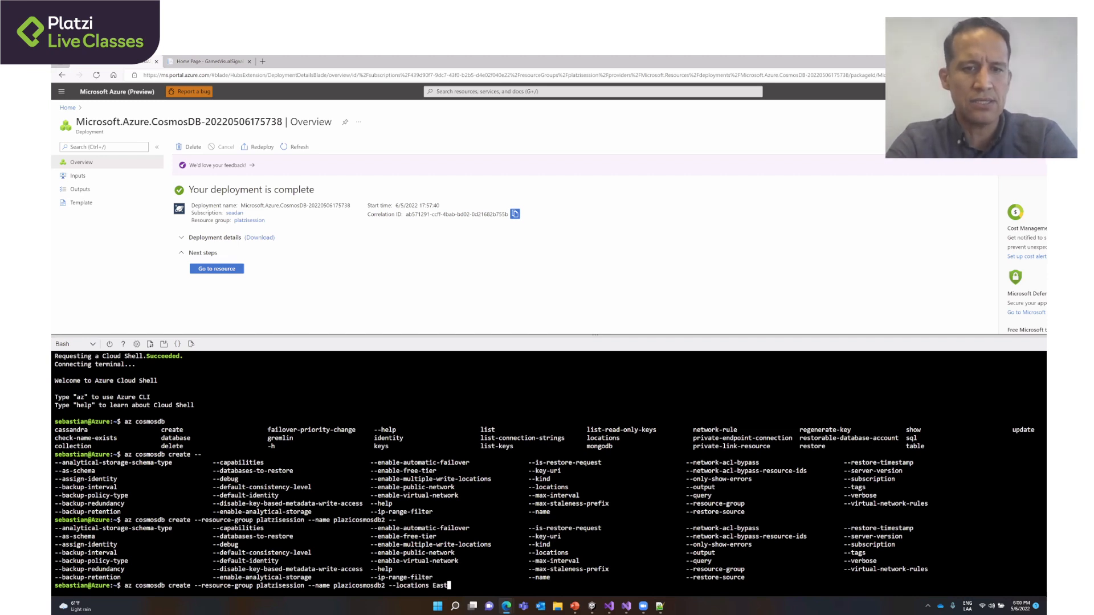
{"action": "type", "text": "Us --"}
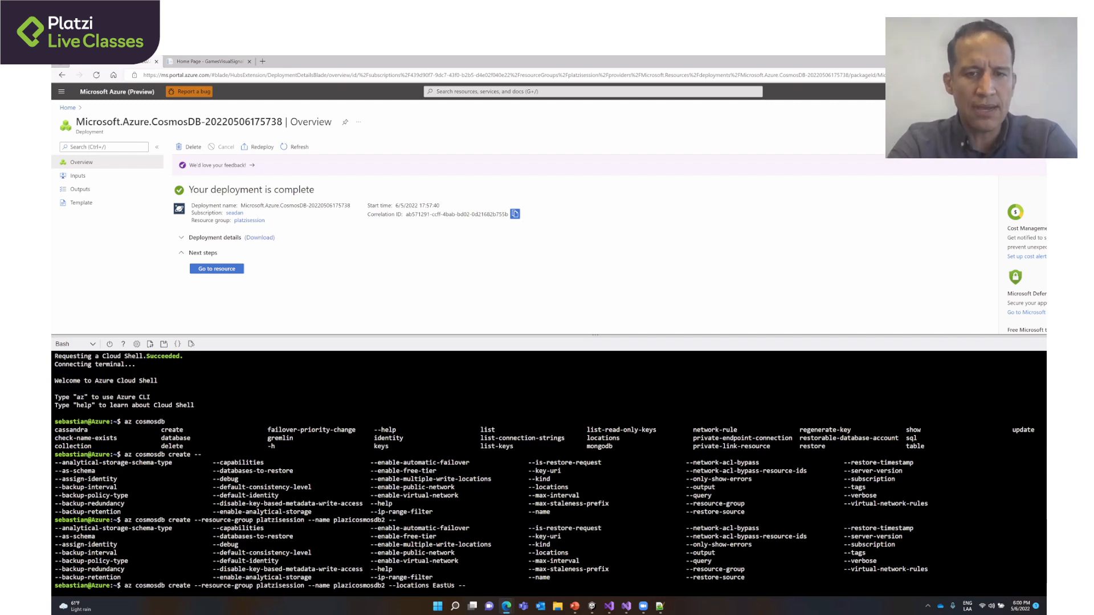
{"action": "key", "text": "BackSpace"}
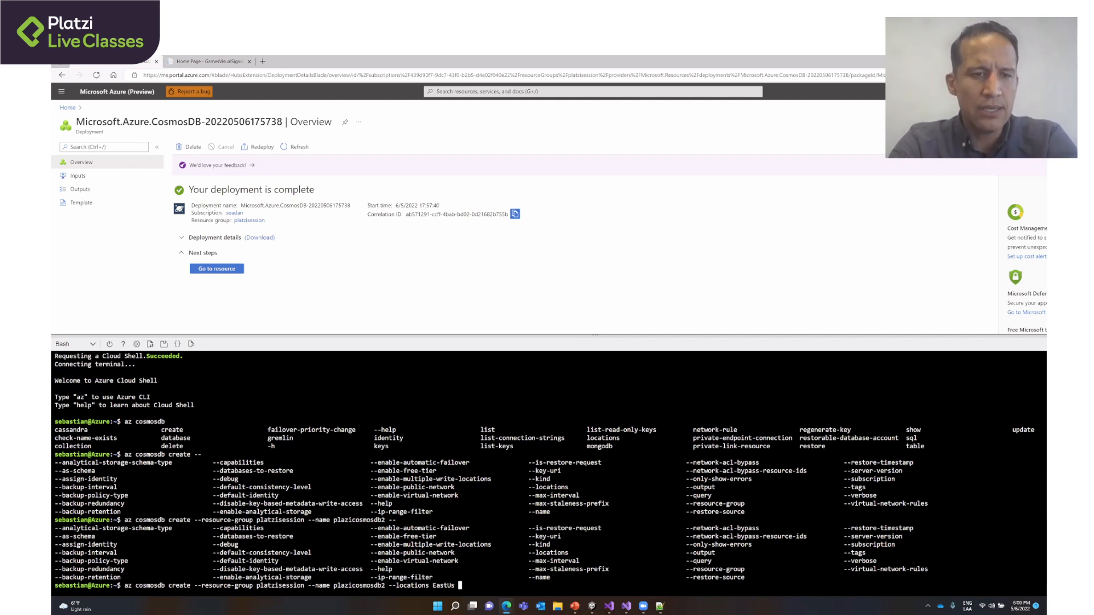
{"action": "type", "text": "--"}
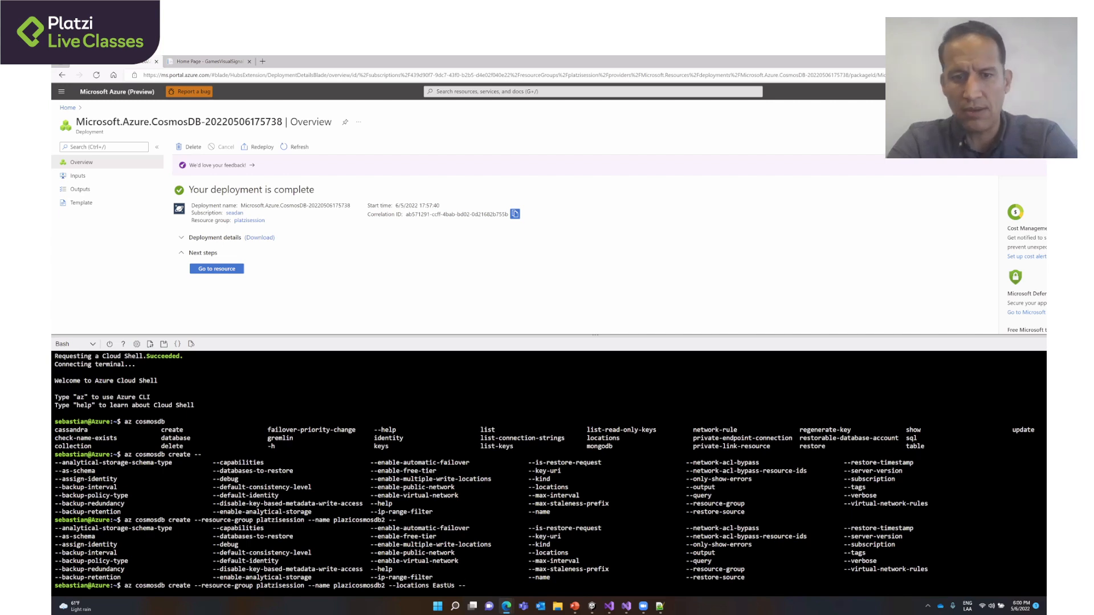
{"action": "key", "text": "BackSpace"}
{"action": "key", "text": "BackSpace"}
{"action": "key", "text": "BackSpace"}
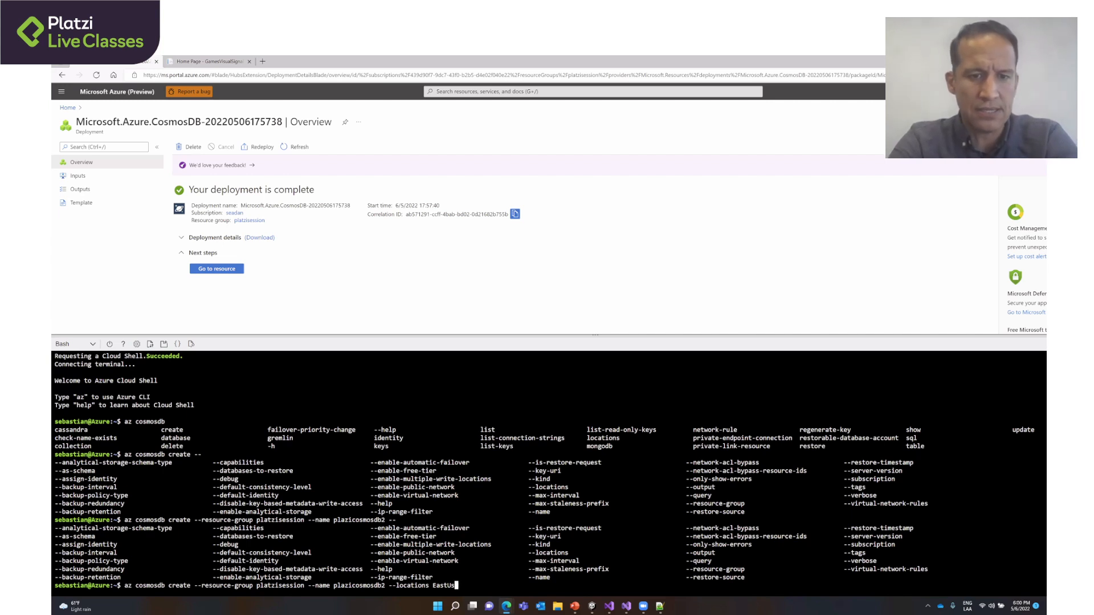
- Try to run the az cosmosdb create command for plazicosmosdb2 and read through its output
{"action": "key", "text": "Return"}
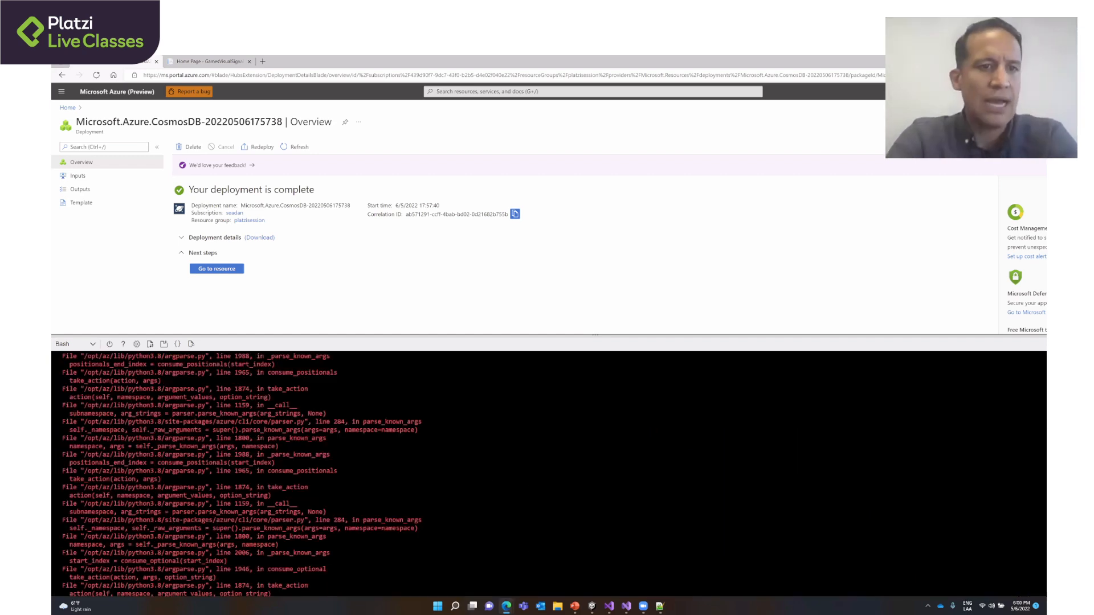
{"action": "scroll", "coordinate": [547, 473], "scroll_direction": "up", "scroll_amount": 15}
{"action": "scroll", "coordinate": [547, 473], "scroll_direction": "down", "scroll_amount": 2}
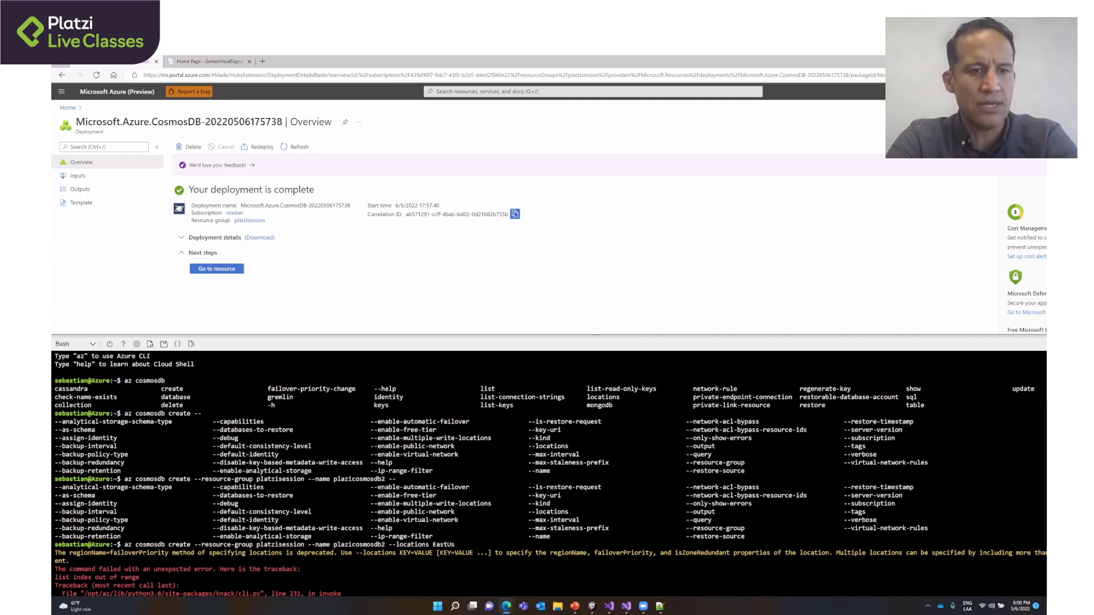
{"action": "scroll", "coordinate": [547, 473], "scroll_direction": "down", "scroll_amount": 10}
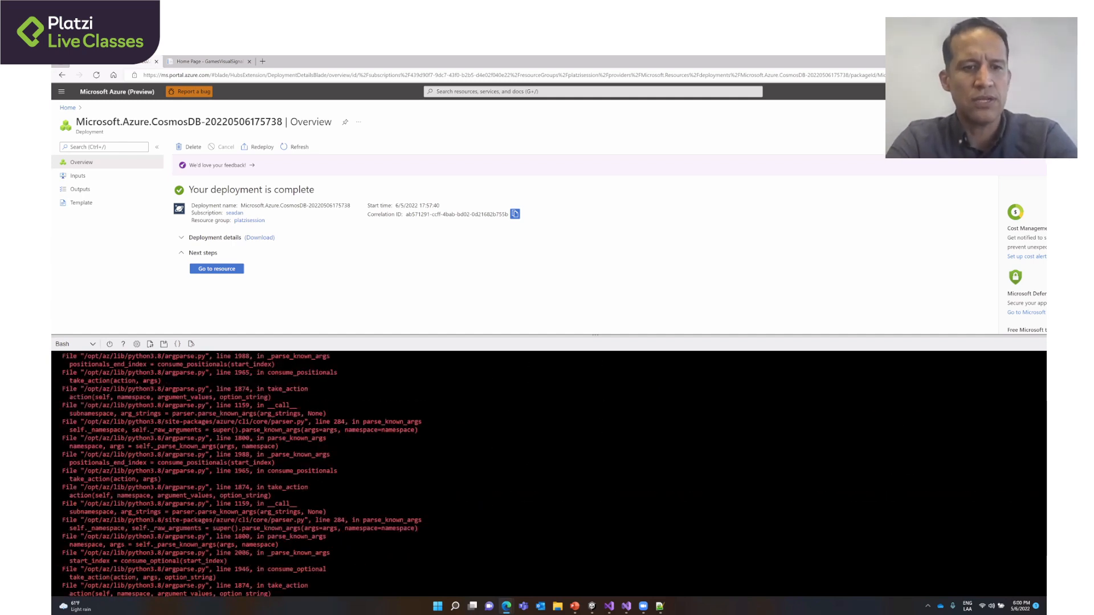
{"action": "scroll", "coordinate": [547, 473], "scroll_direction": "down", "scroll_amount": 5}
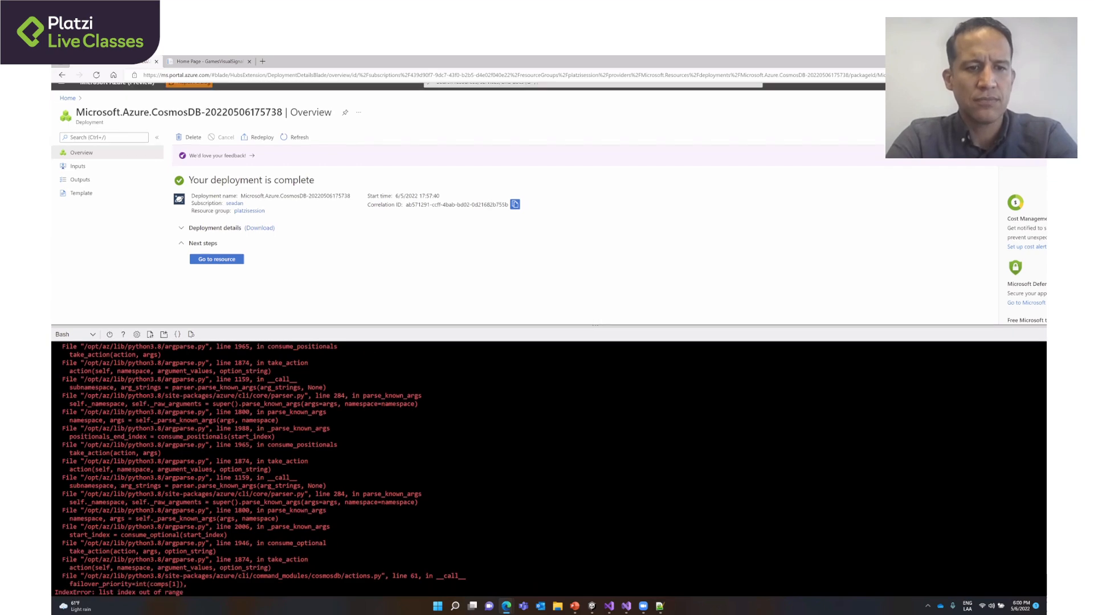
- Clear the Cloud Shell terminal with the clear command
{"action": "scroll", "coordinate": [547, 473], "scroll_direction": "down", "scroll_amount": 1}
{"action": "type", "text": "cl"}
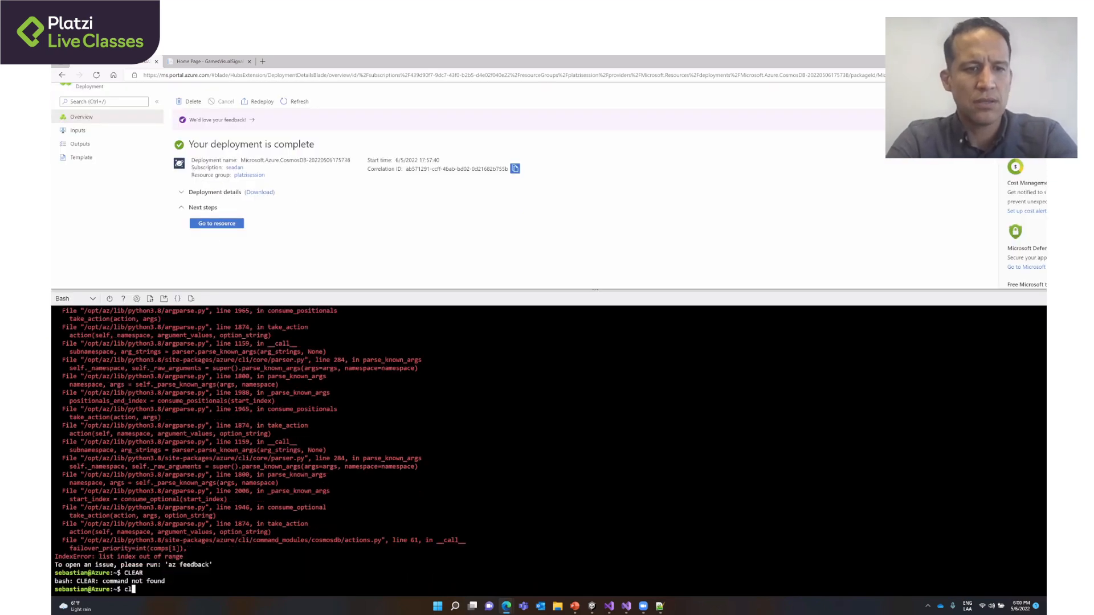
{"action": "type", "text": "ear"}
{"action": "key", "text": "Return"}
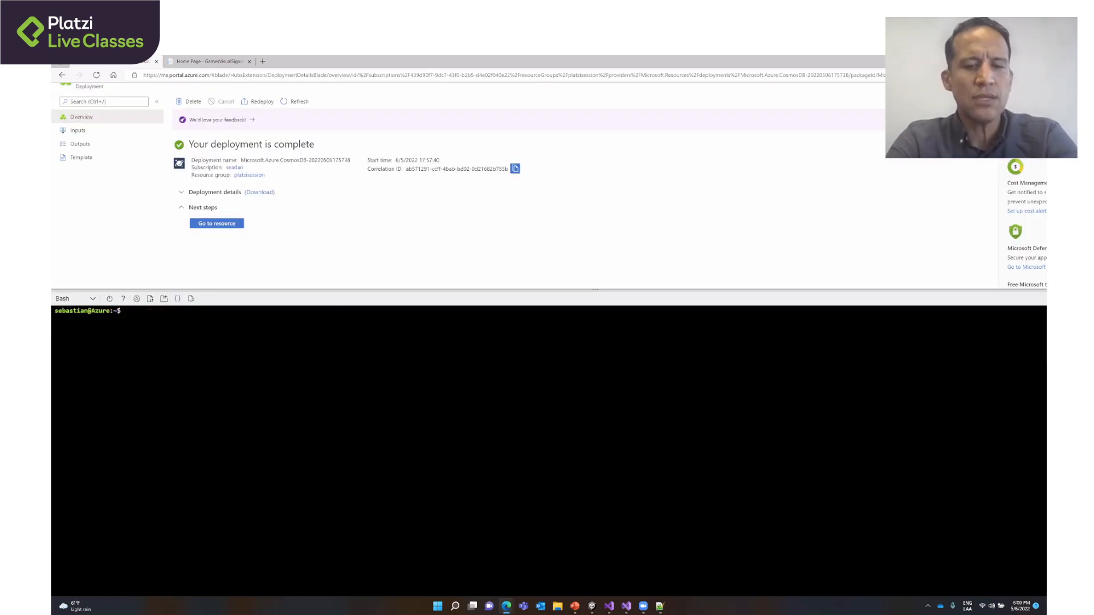
- Start the command az cosmosdb create again in the shell, up to the beginning of the --resource-group option
{"action": "type", "text": "az"}
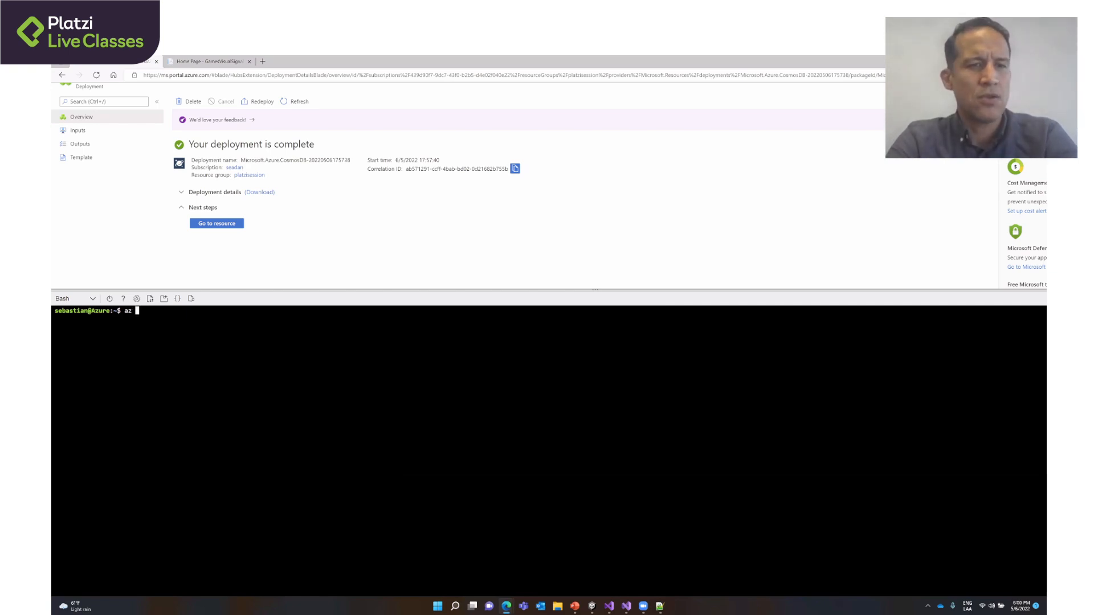
{"action": "type", "text": "cosmos "}
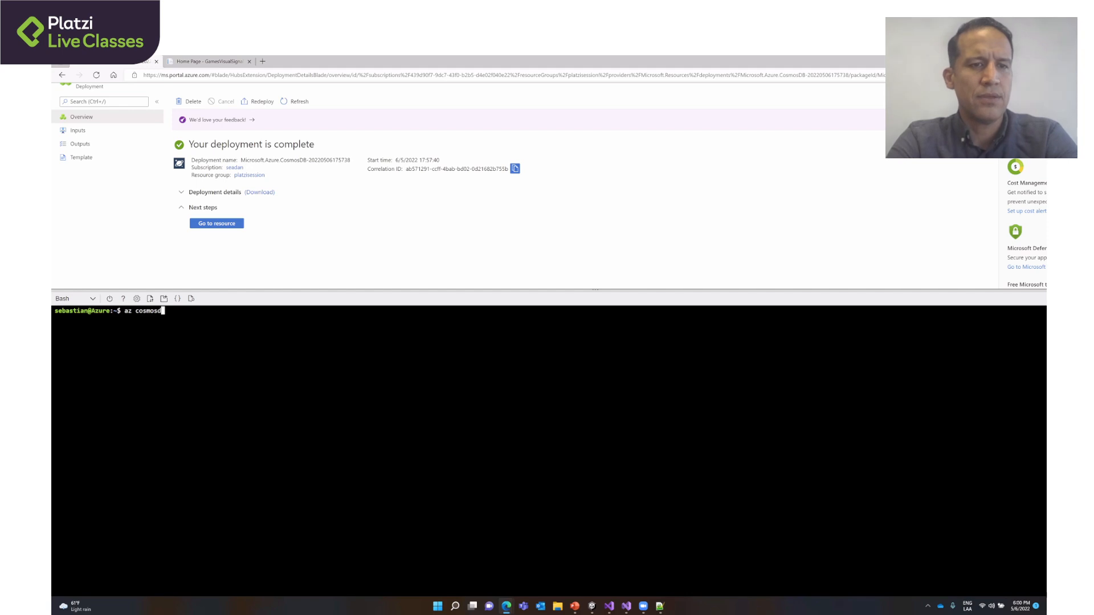
{"action": "type", "text": "b create -"}
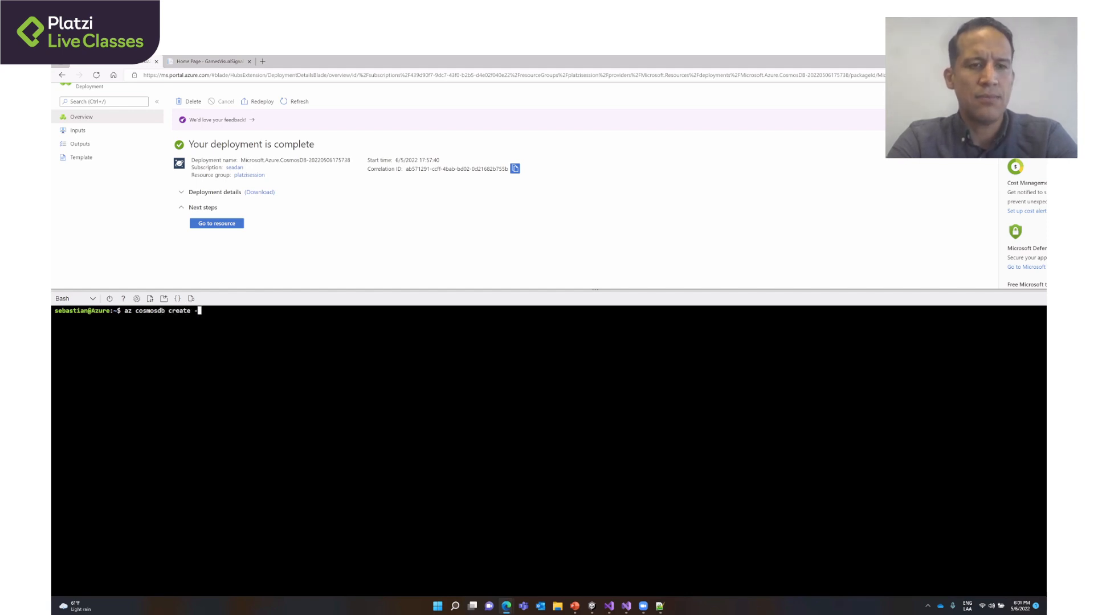
{"action": "type", "text": "-r"}
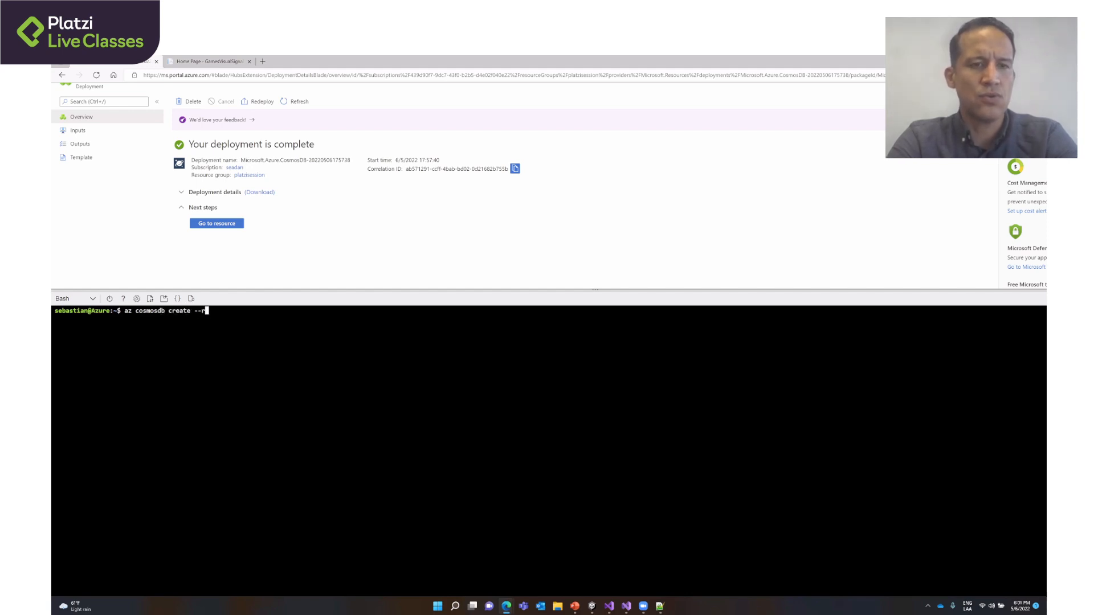
{"action": "type", "text": "es"}
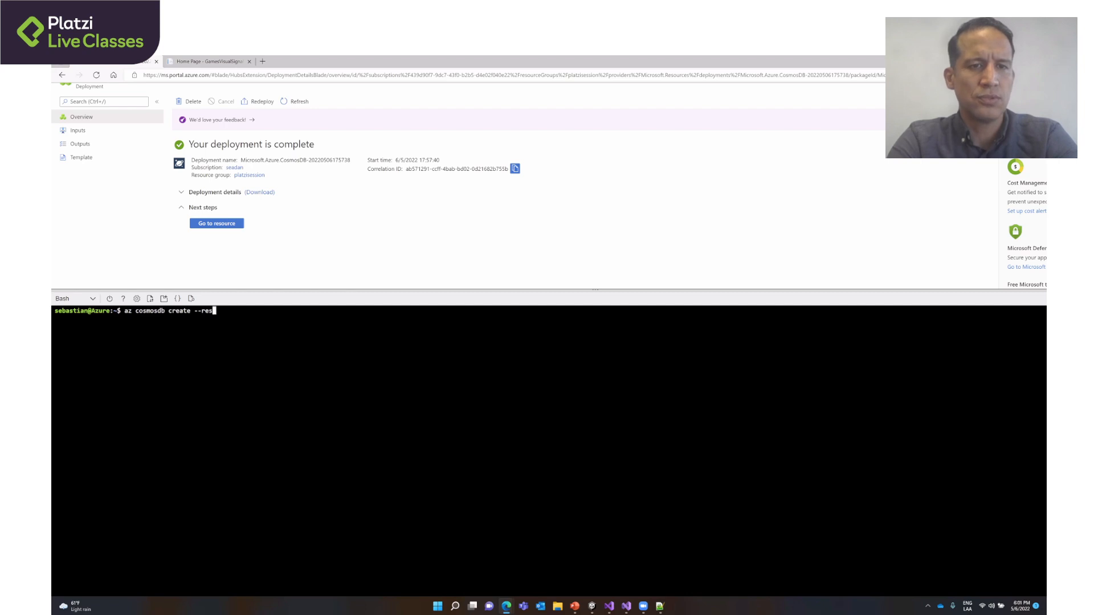
- Search Windows for Notepad++ and launch it
{"action": "key", "text": "super"}
{"action": "type", "text": "notepad"}
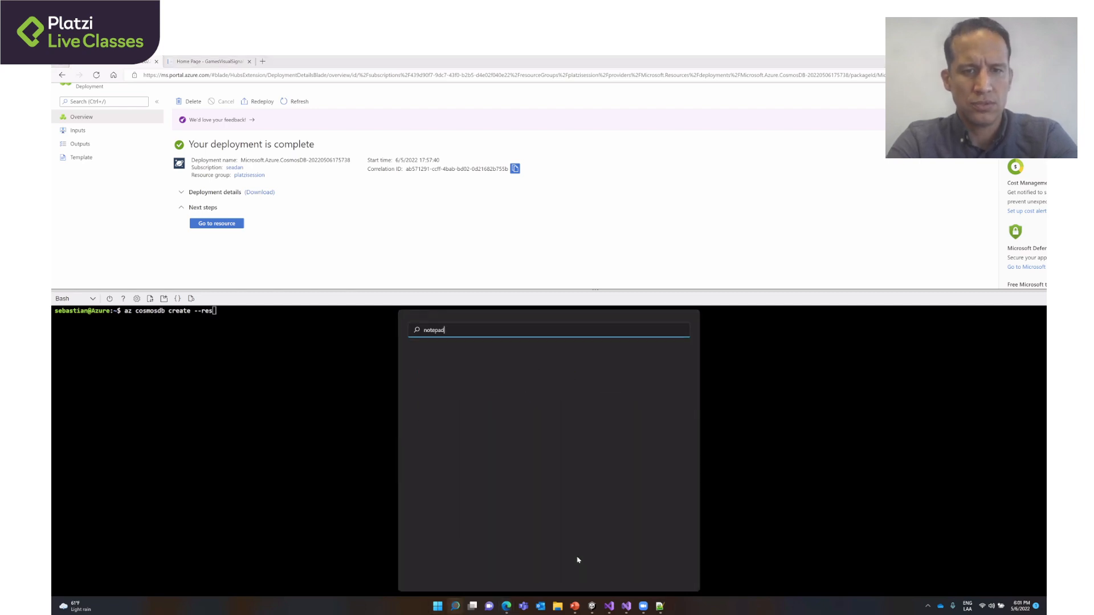
{"action": "type", "text": "++"}
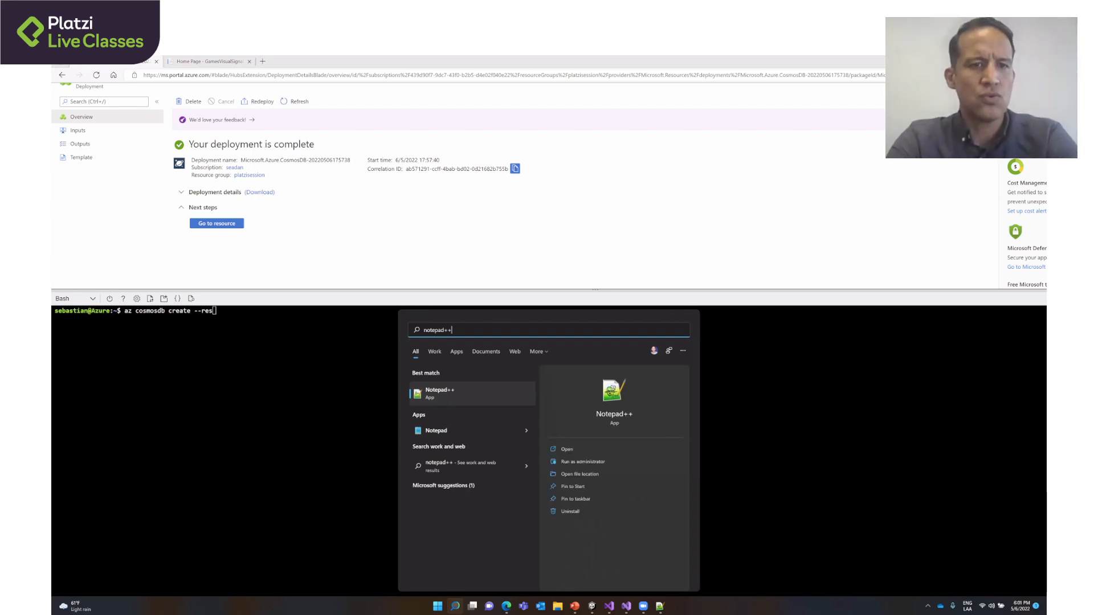
{"action": "key", "text": "Return"}
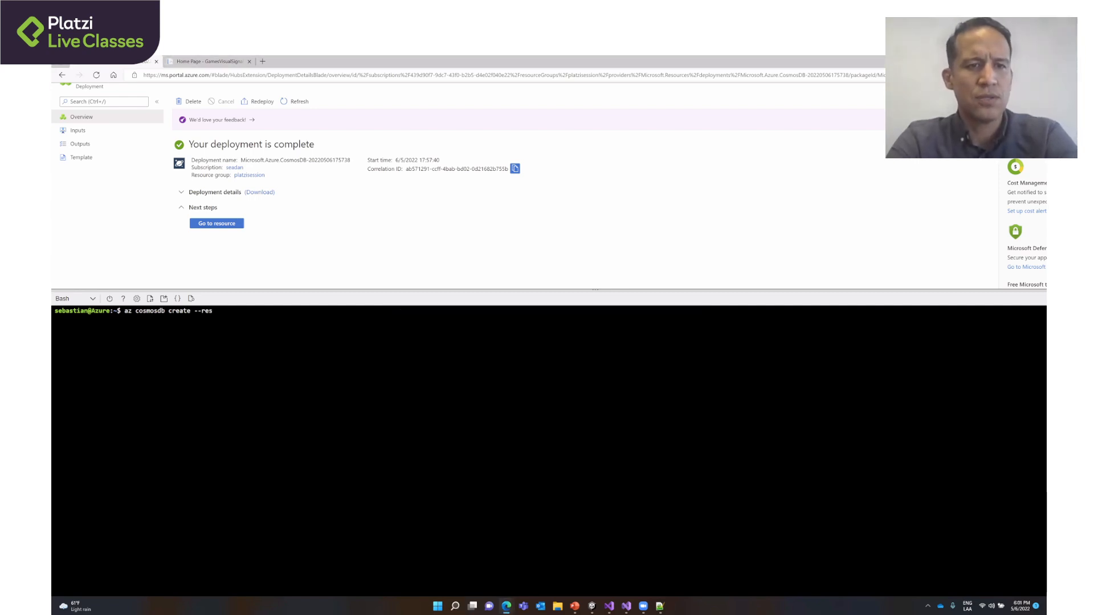
- List the options that match --res, complete --resource-group in the create command and give it the value plazisession
{"action": "key", "text": "Tab"}
{"action": "key", "text": "Tab"}
{"action": "key", "text": "Tab"}
{"action": "key", "text": "Tab"}
{"action": "type", "text": "o"}
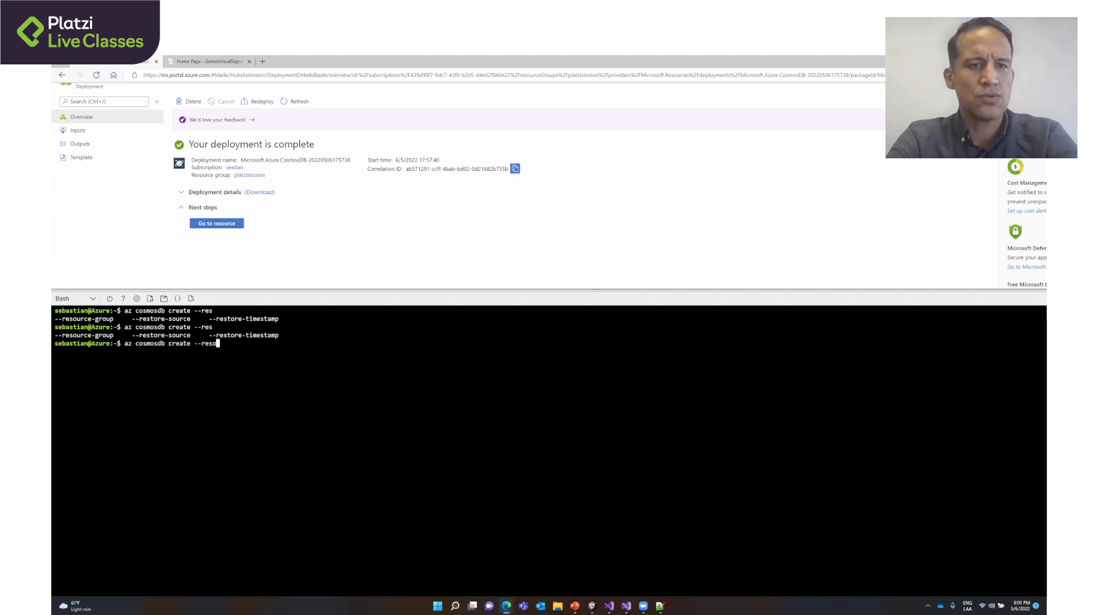
{"action": "key", "text": "Tab"}
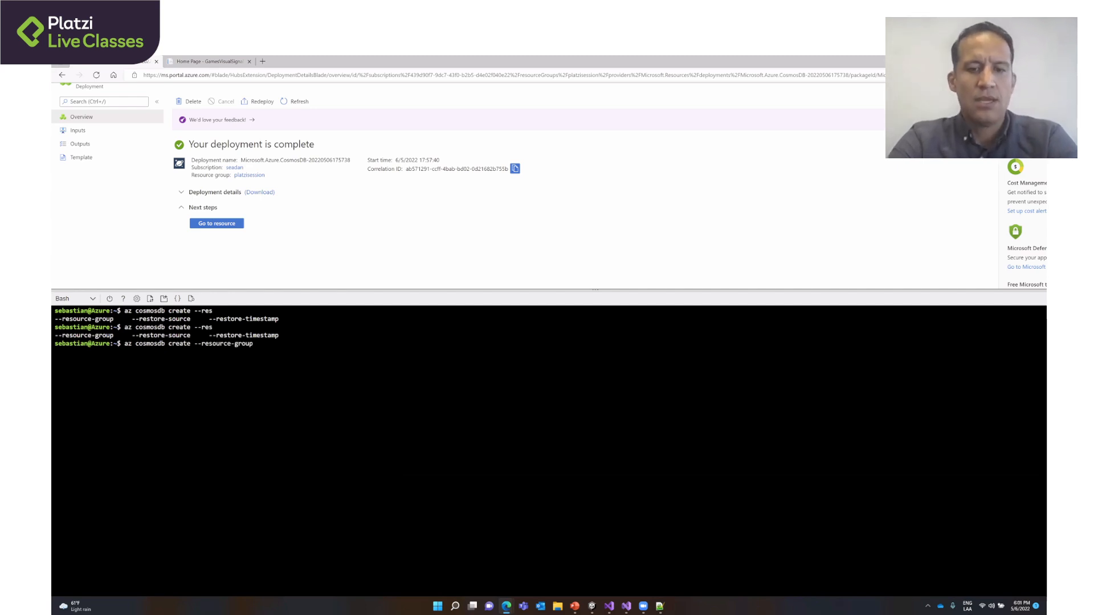
{"action": "type", "text": "plaz"}
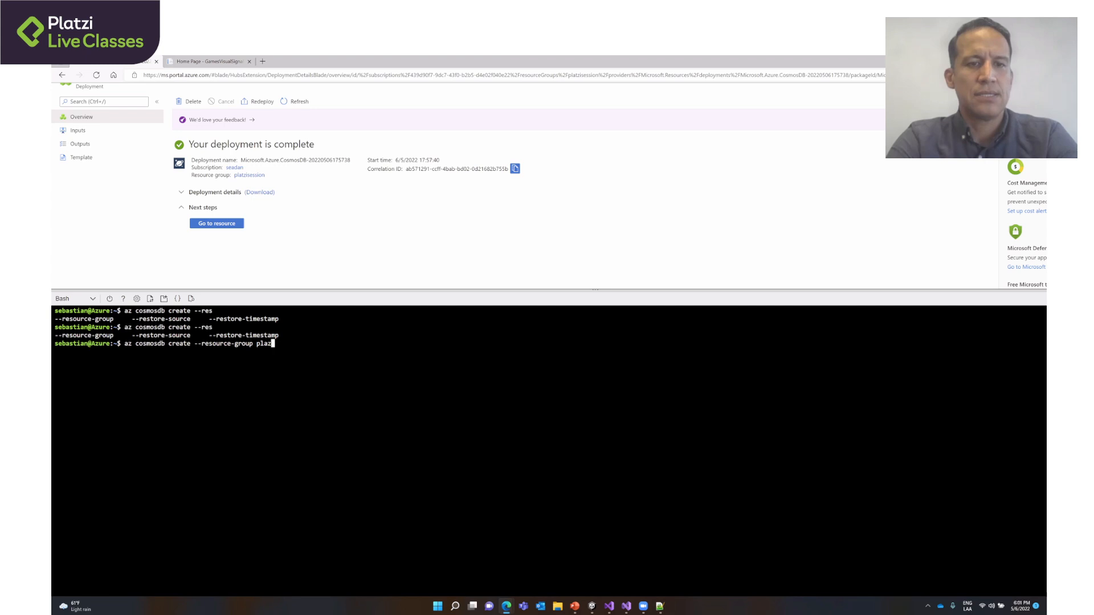
{"action": "type", "text": "isession"}
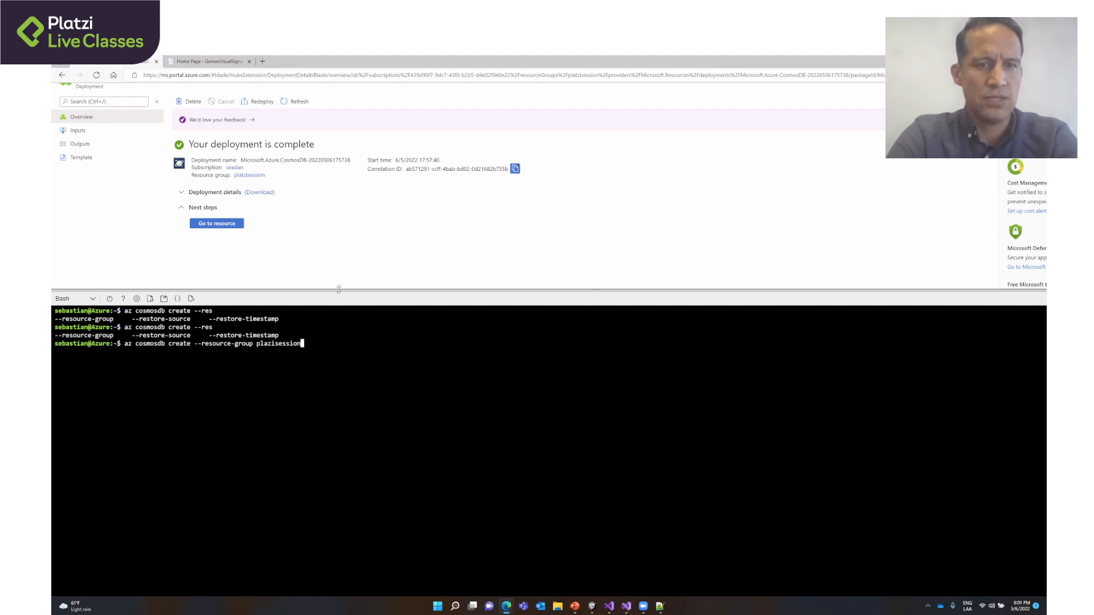
- Shrink the Cloud Shell area and go to the deployed platzicosmosdb1 account's overview page
{"action": "left_click_drag", "start_coordinate": [340, 291], "coordinate": [349, 498]}
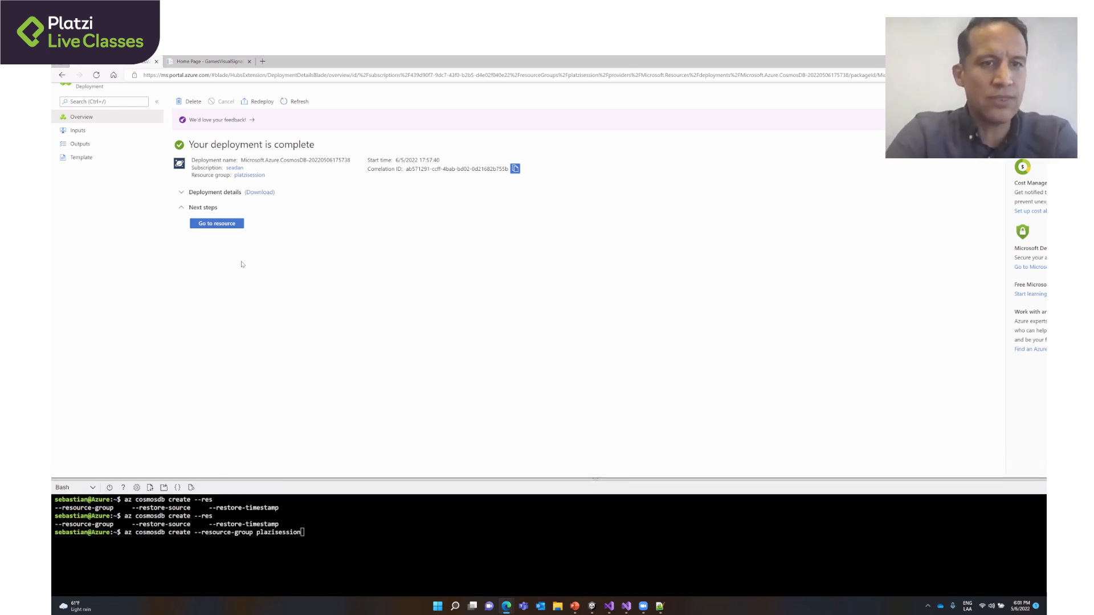
{"action": "left_click", "coordinate": [215, 227]}
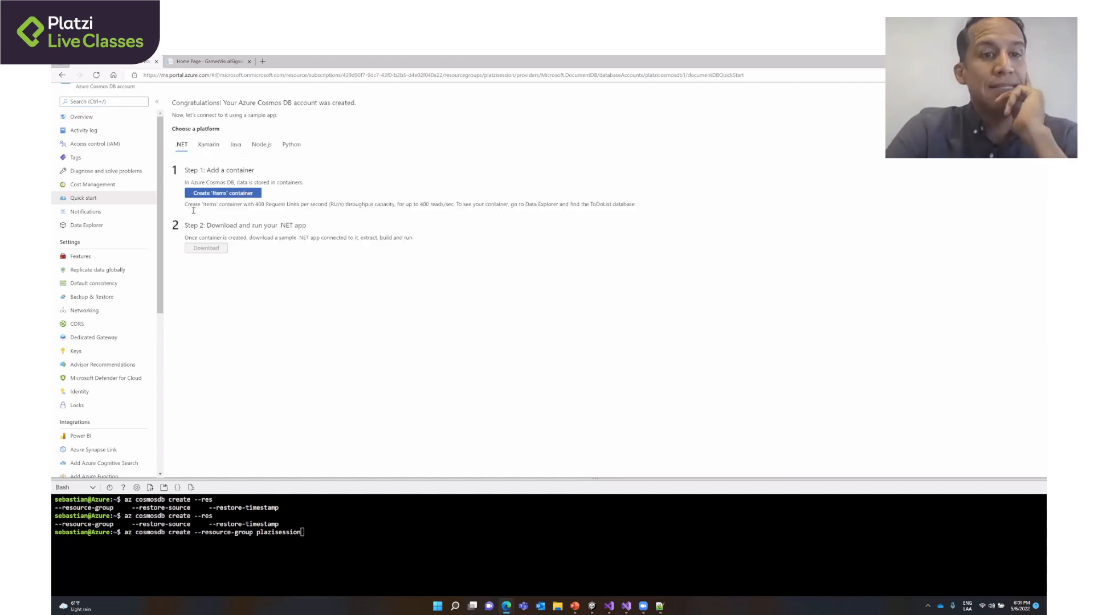
{"action": "scroll", "coordinate": [89, 162], "scroll_direction": "up", "scroll_amount": 1}
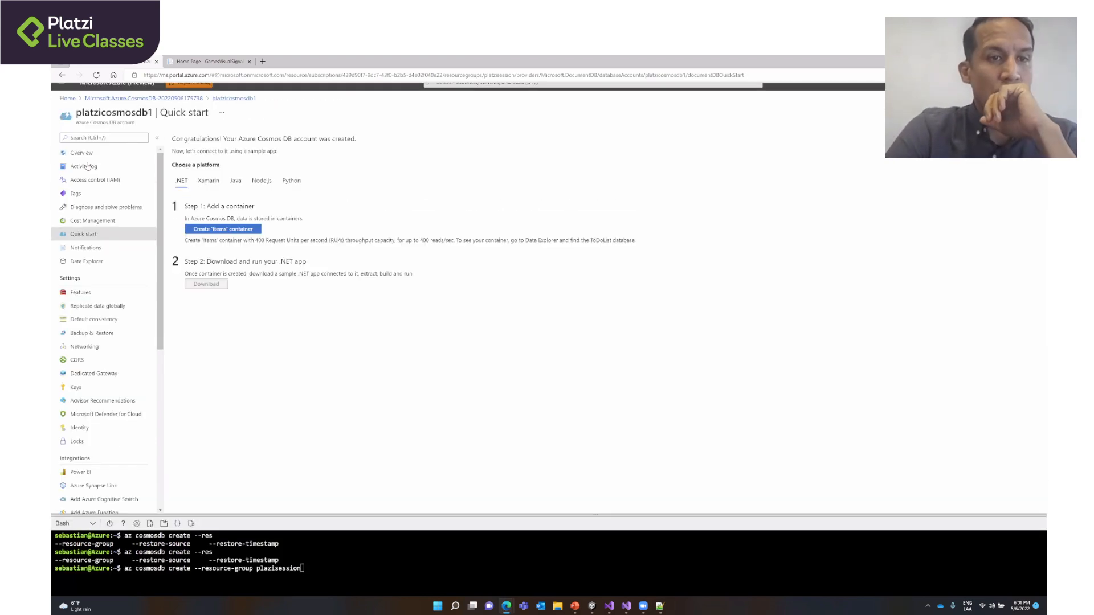
{"action": "scroll", "coordinate": [88, 168], "scroll_direction": "up", "scroll_amount": 1}
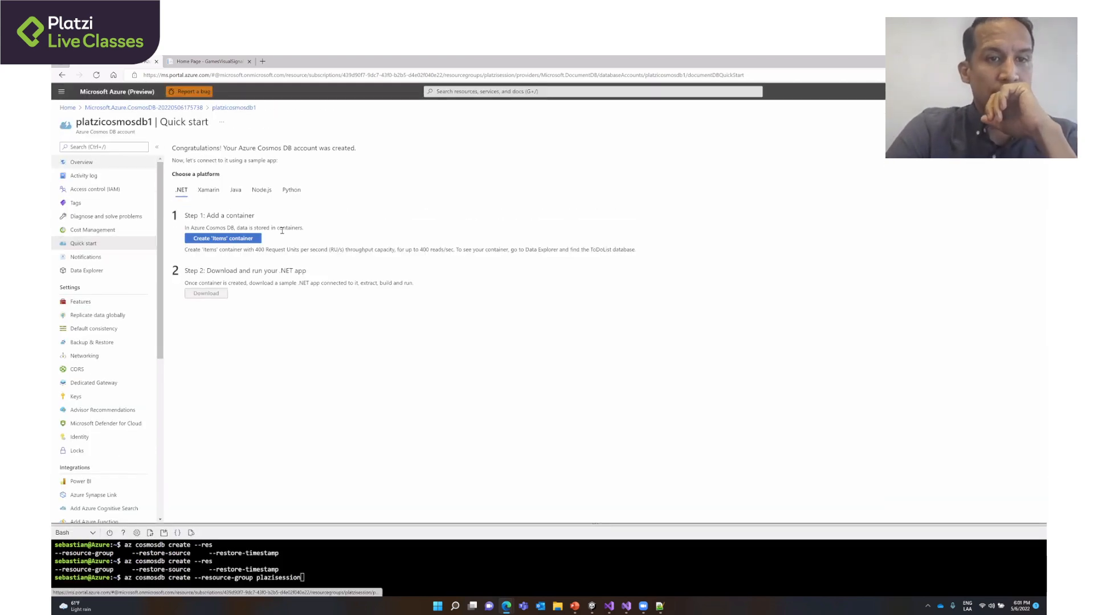
{"action": "left_click", "coordinate": [83, 163]}
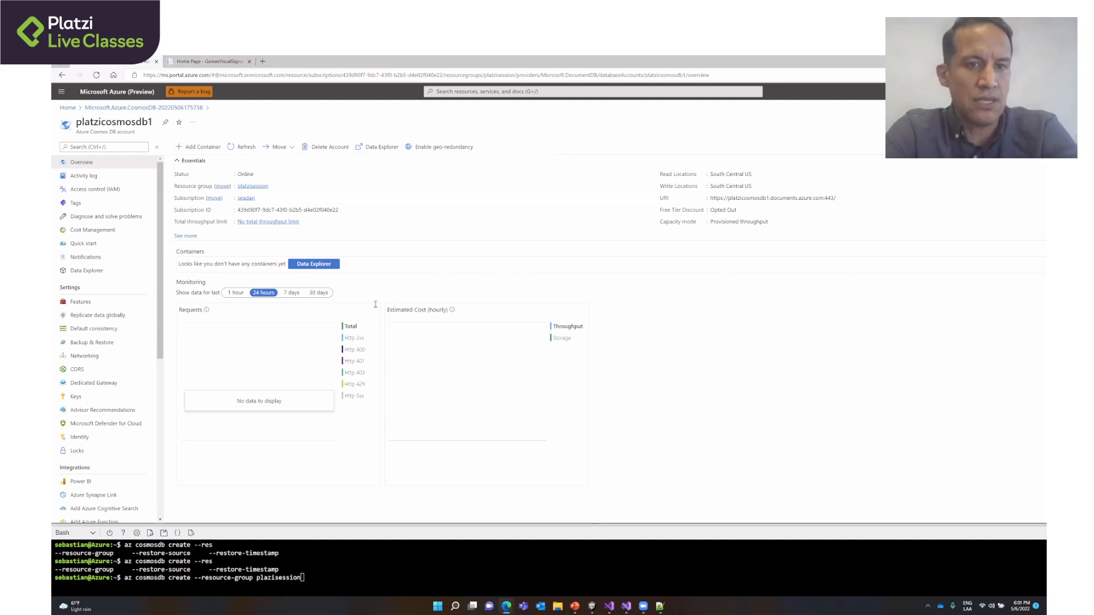
{"action": "key", "text": "alt+Tab"}
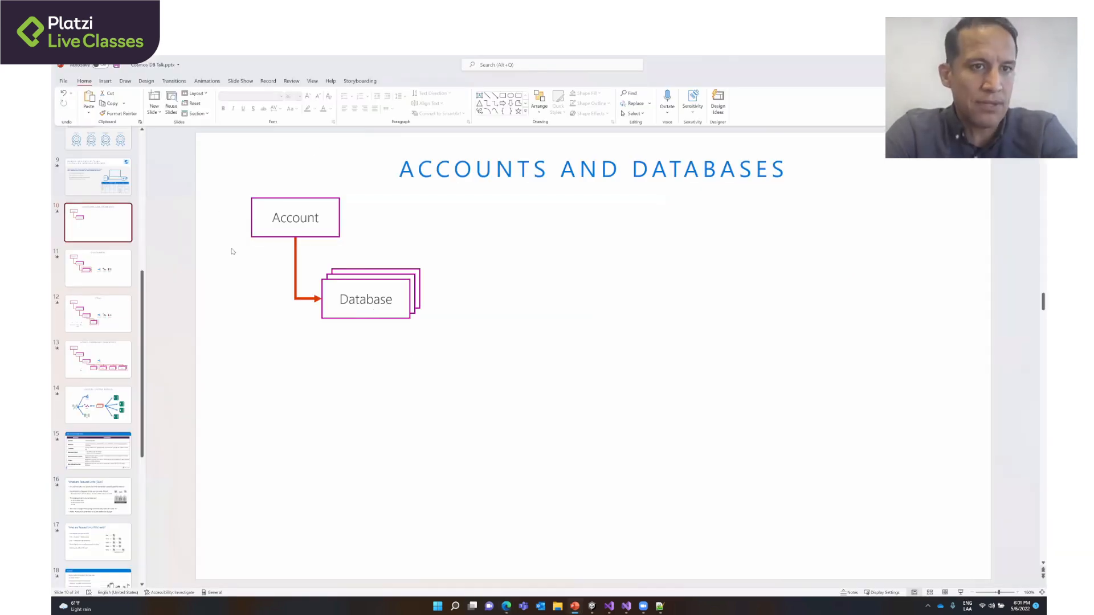
{"action": "key", "text": "alt+Tab"}
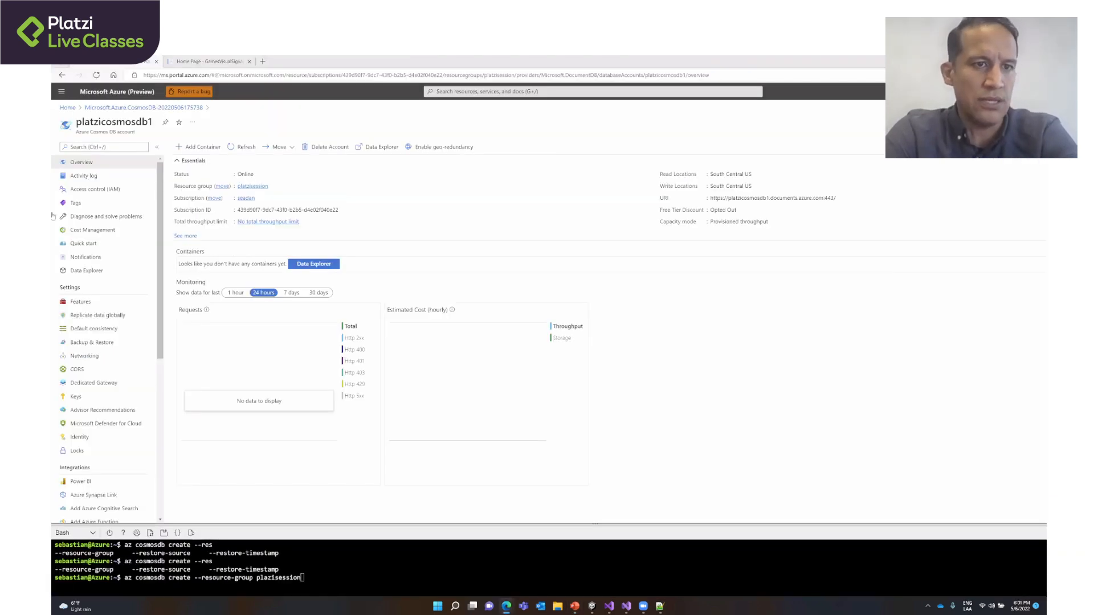
{"action": "left_click", "coordinate": [203, 146]}
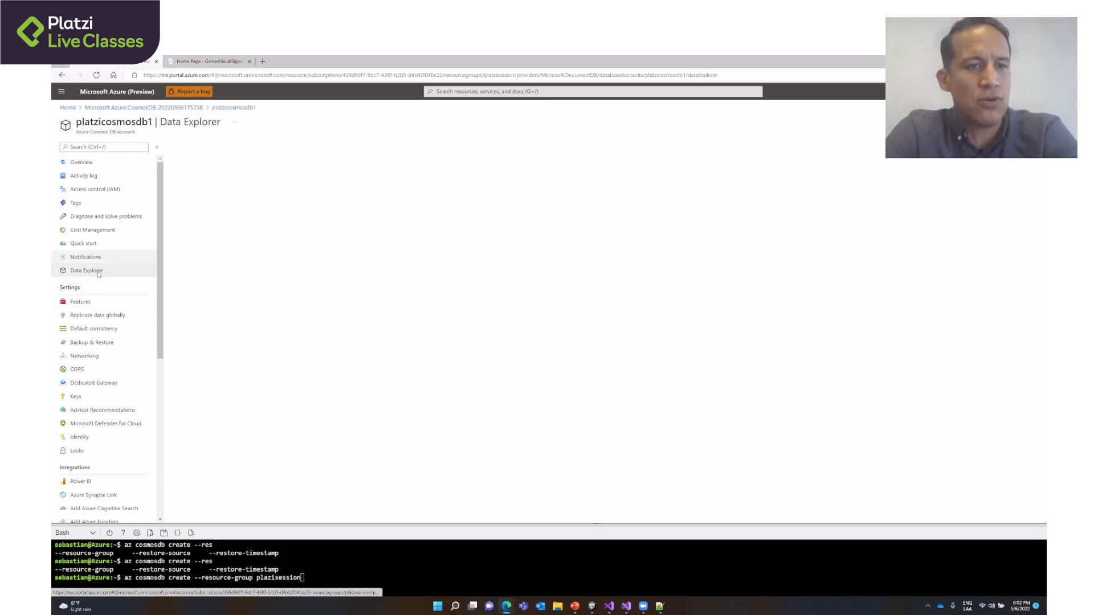
{"action": "left_click", "coordinate": [91, 164]}
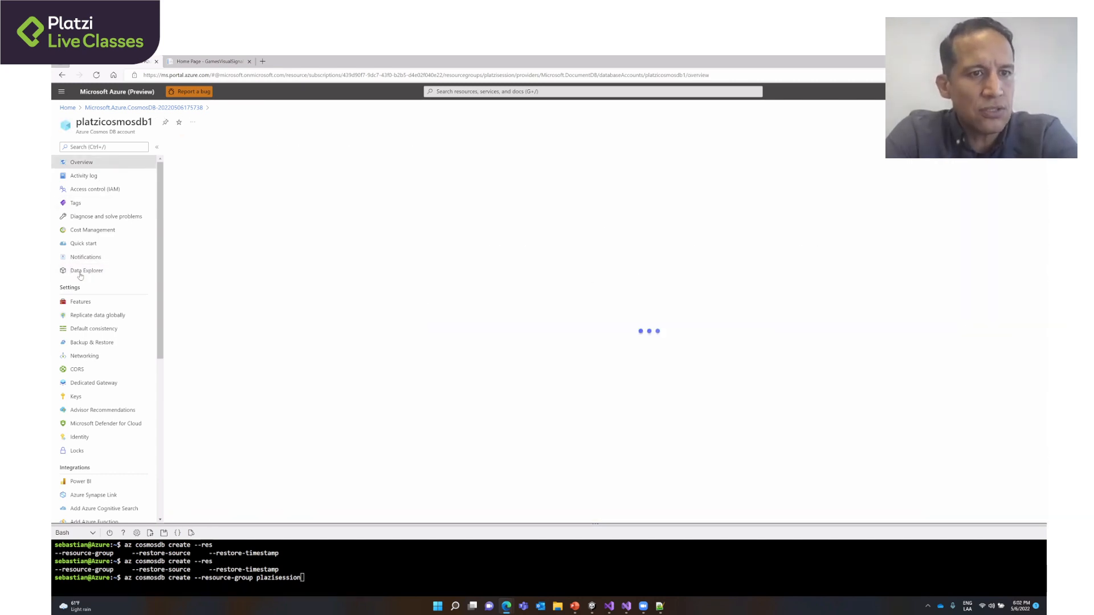
- Start a new container from the account's Data Explorer, with the new database id plazidb and manual database throughput
{"action": "left_click", "coordinate": [80, 273]}
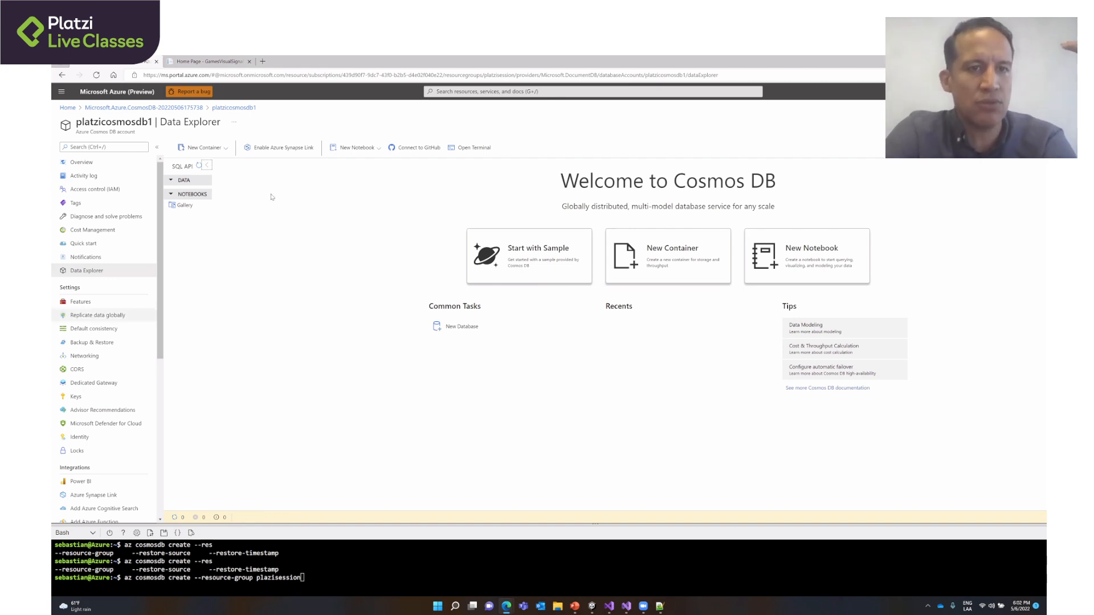
{"action": "left_click", "coordinate": [209, 148]}
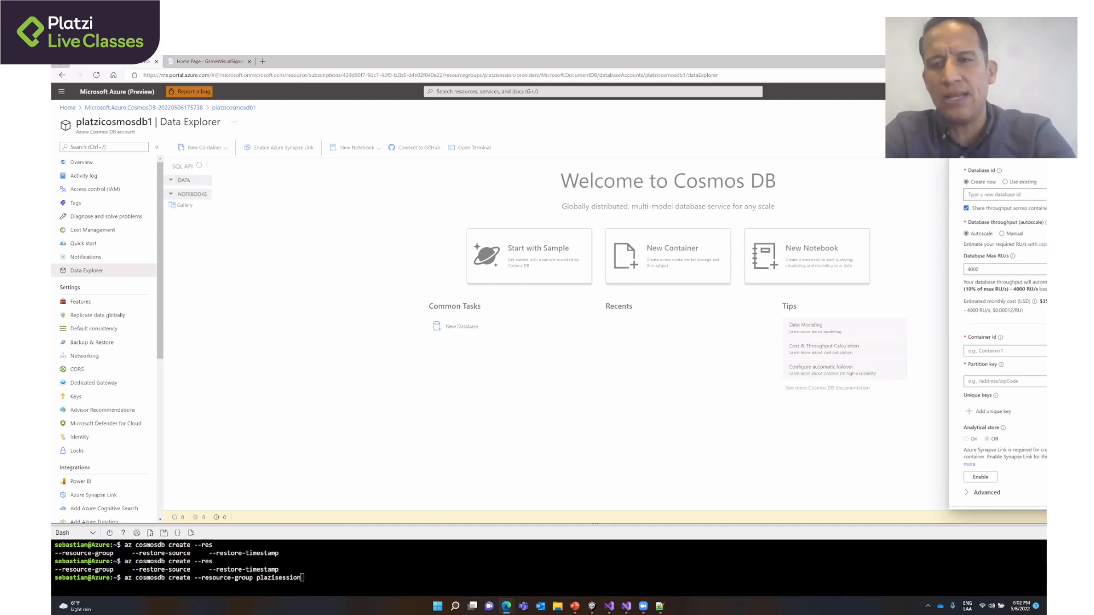
{"action": "type", "text": "plazidb"}
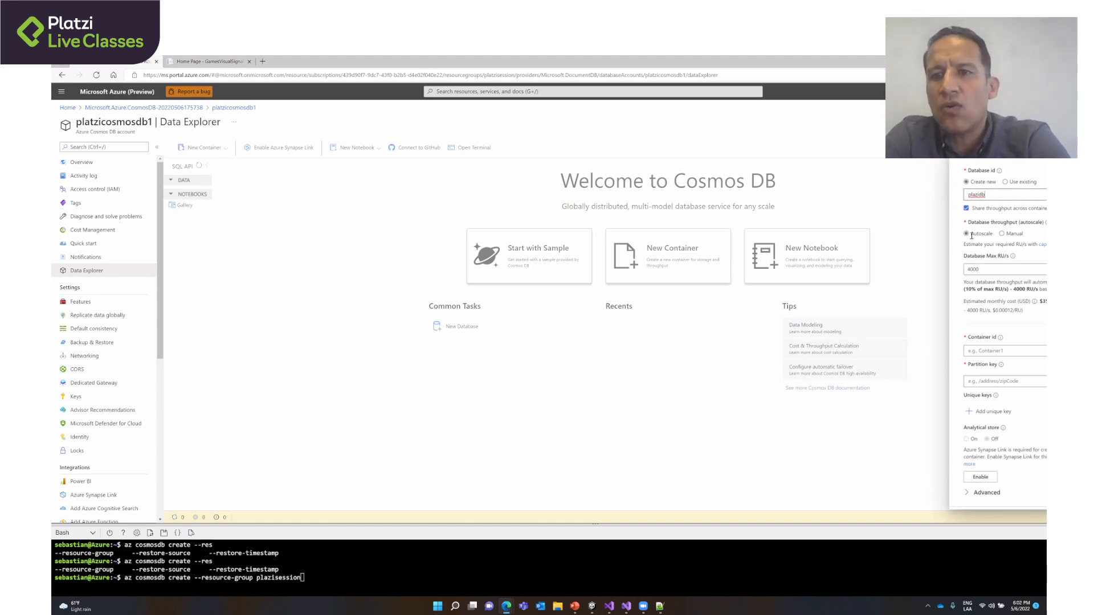
{"action": "left_click", "coordinate": [1003, 234]}
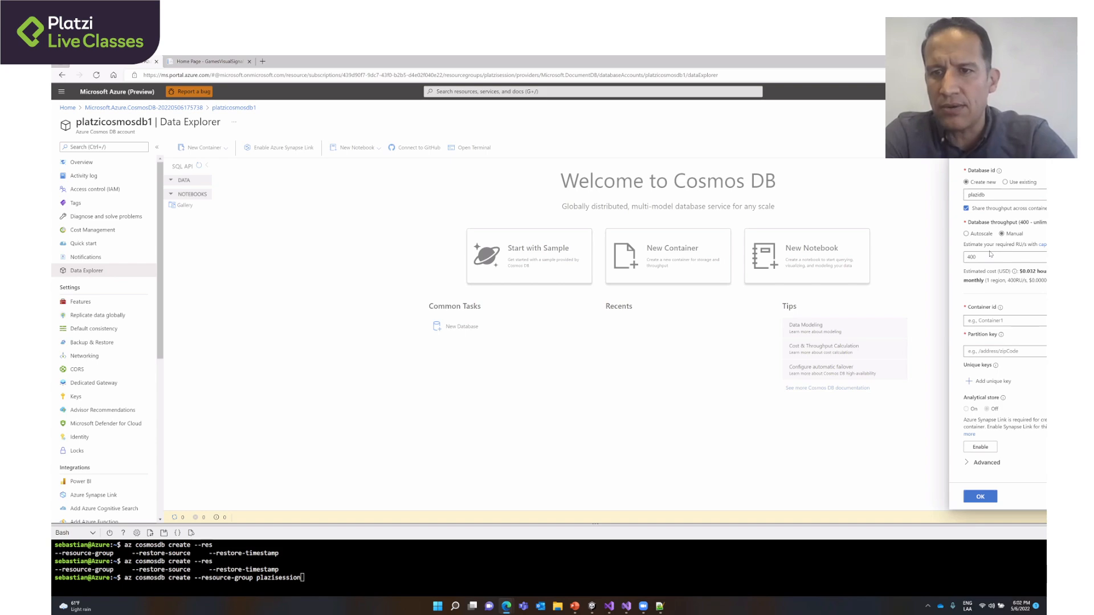
- Enter contenedor1 as the container id for the new container in the plazidb database
{"action": "scroll", "coordinate": [991, 254], "scroll_direction": "up", "scroll_amount": 4}
{"action": "scroll", "coordinate": [989, 252], "scroll_direction": "right", "scroll_amount": 2}
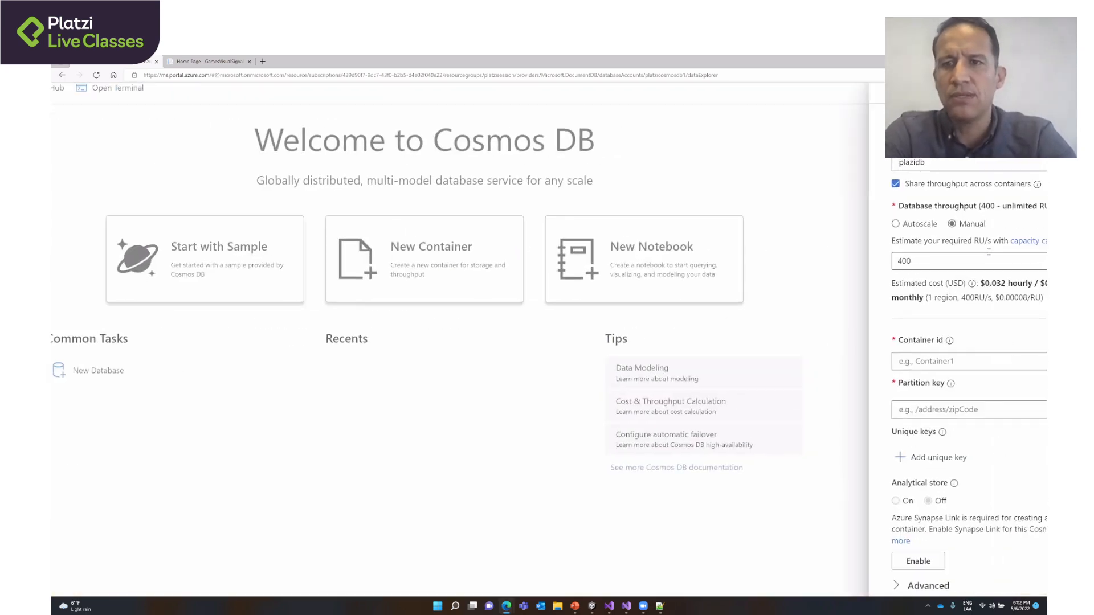
{"action": "scroll", "coordinate": [989, 252], "scroll_direction": "right", "scroll_amount": 2}
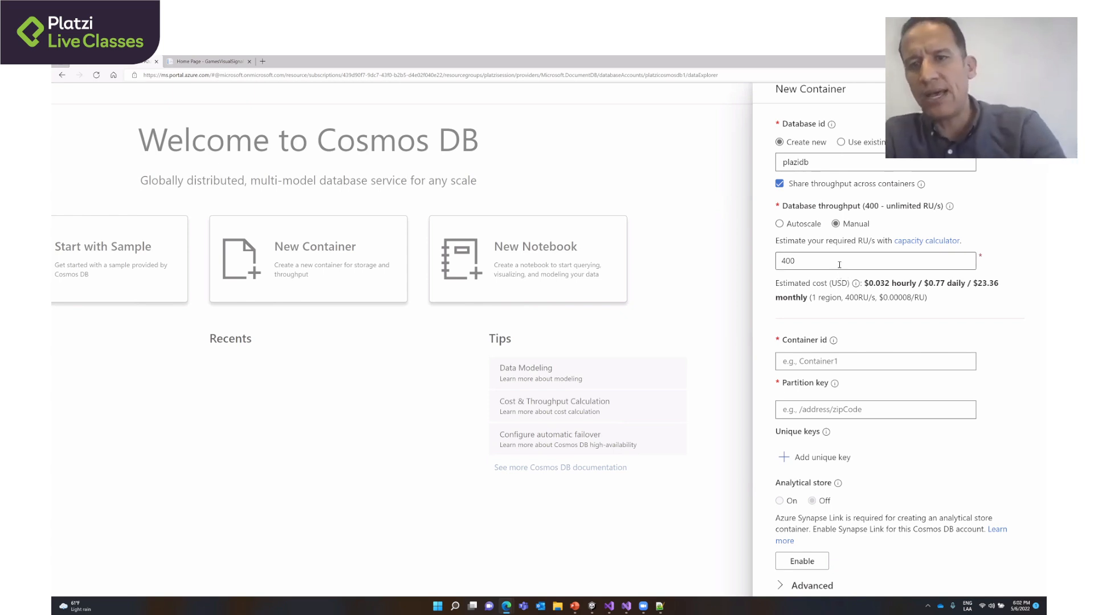
{"action": "left_click", "coordinate": [886, 361]}
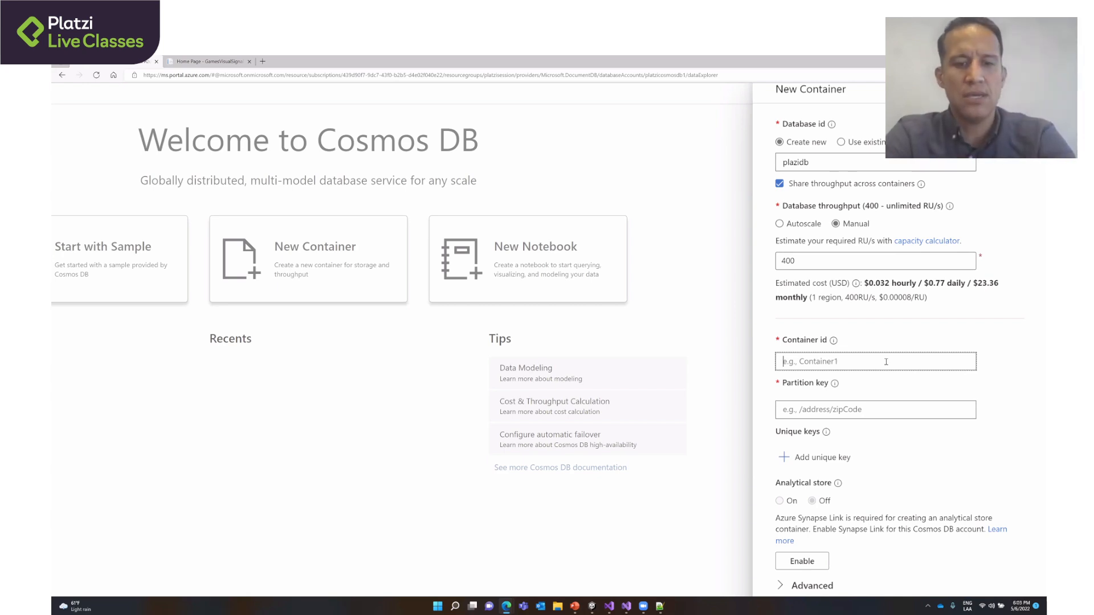
{"action": "type", "text": "cont"}
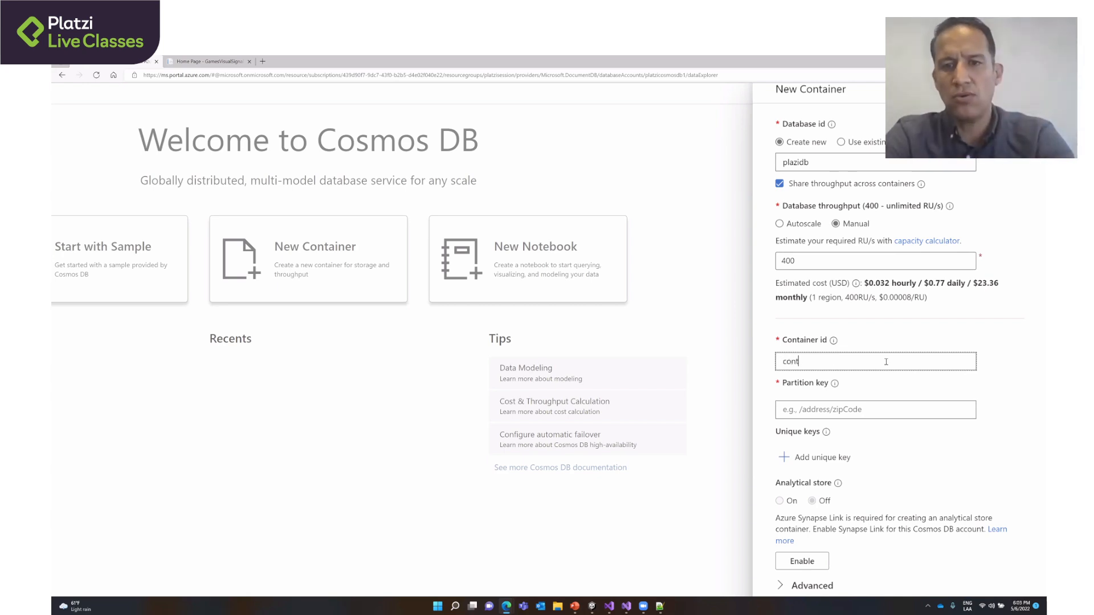
{"action": "type", "text": "onedor1"}
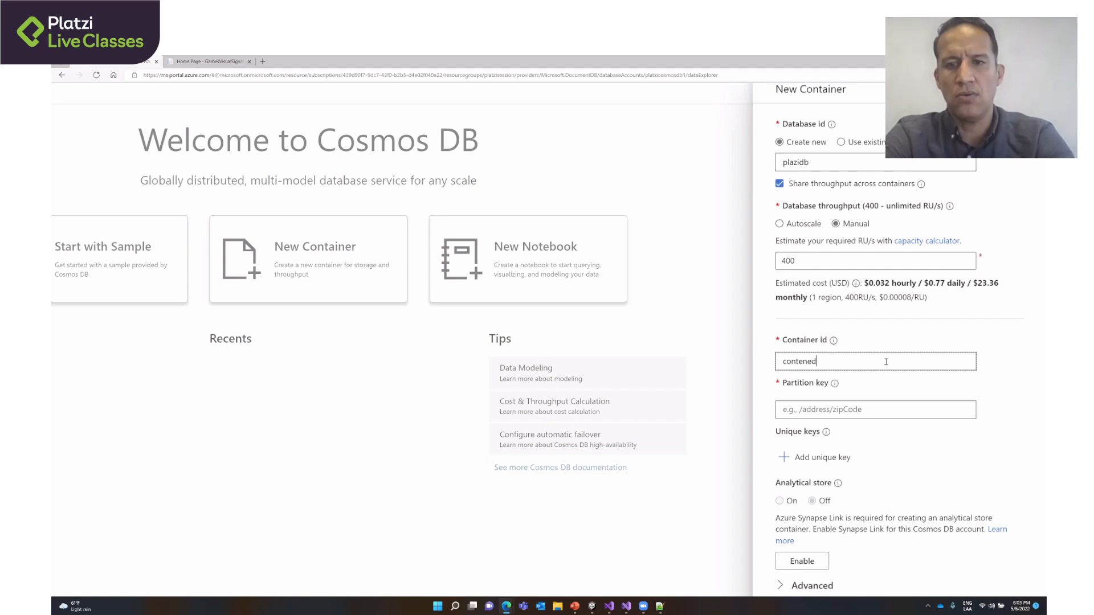
- Set the container's partition key to /runnerId and submit the new container form
{"action": "left_click", "coordinate": [880, 401]}
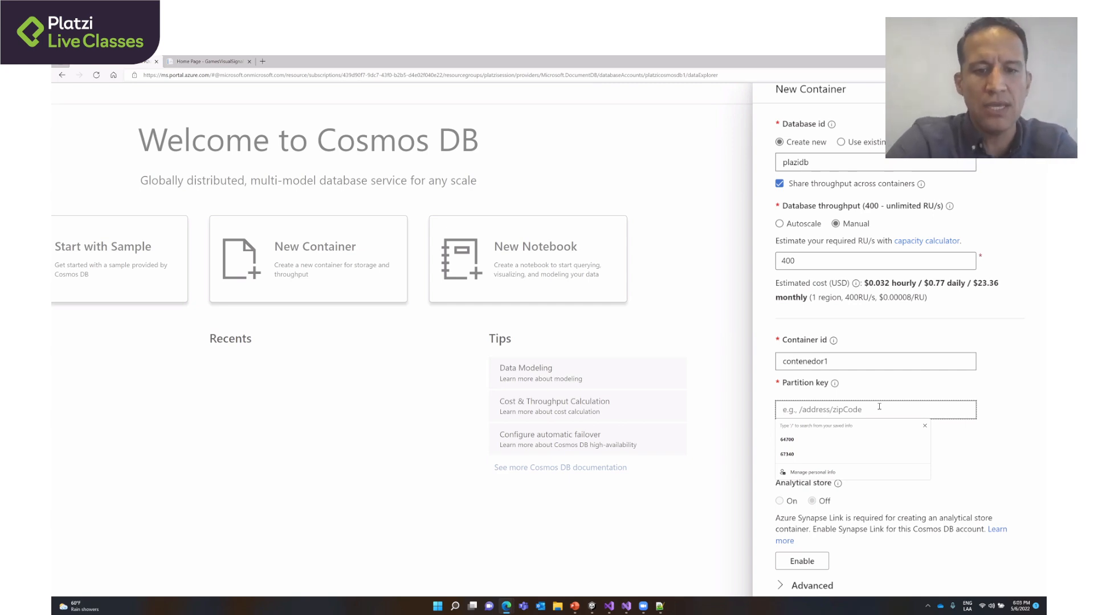
{"action": "type", "text": "/"}
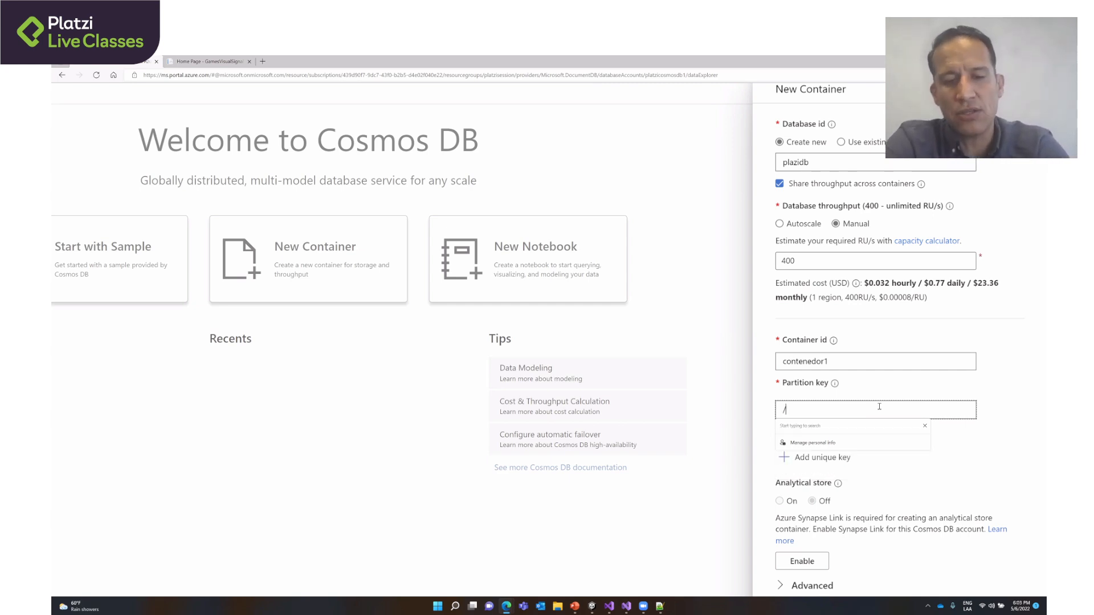
{"action": "type", "text": "runner"}
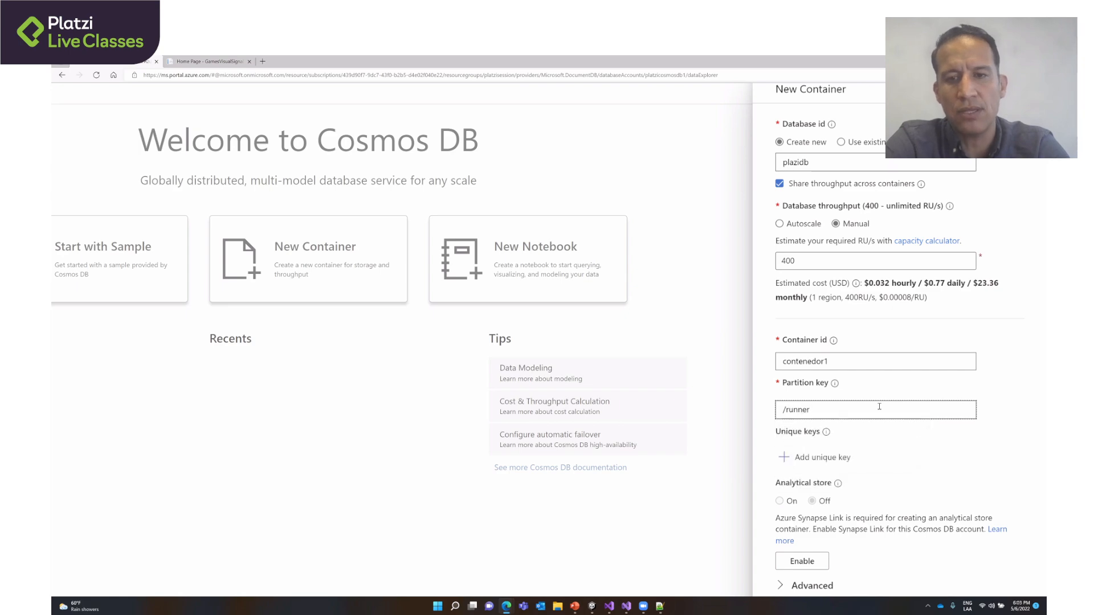
{"action": "type", "text": "Id"}
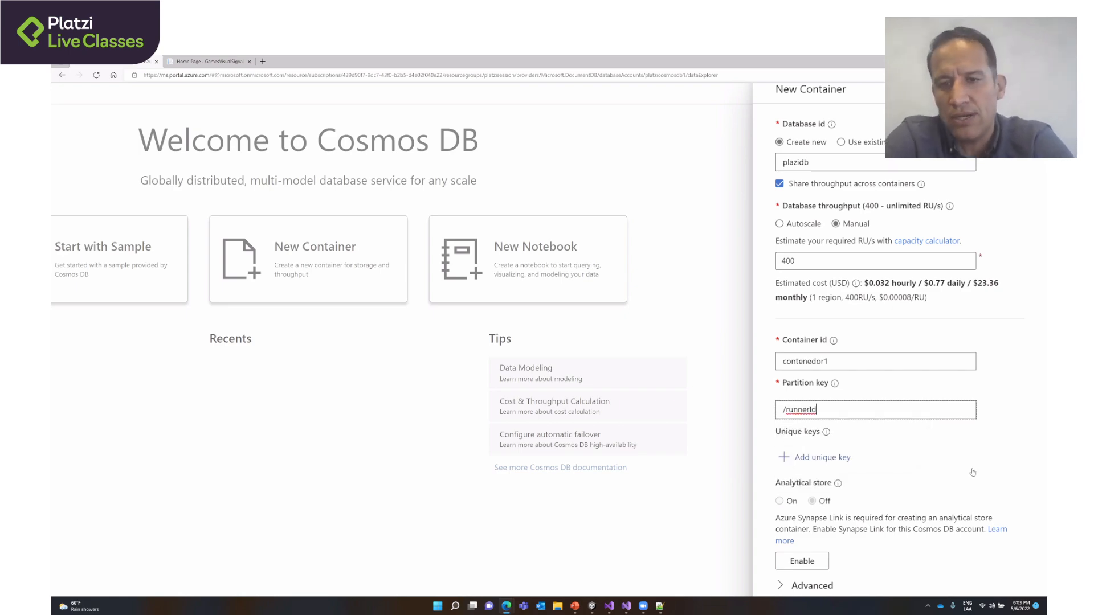
{"action": "scroll", "coordinate": [973, 473], "scroll_direction": "down", "scroll_amount": 1}
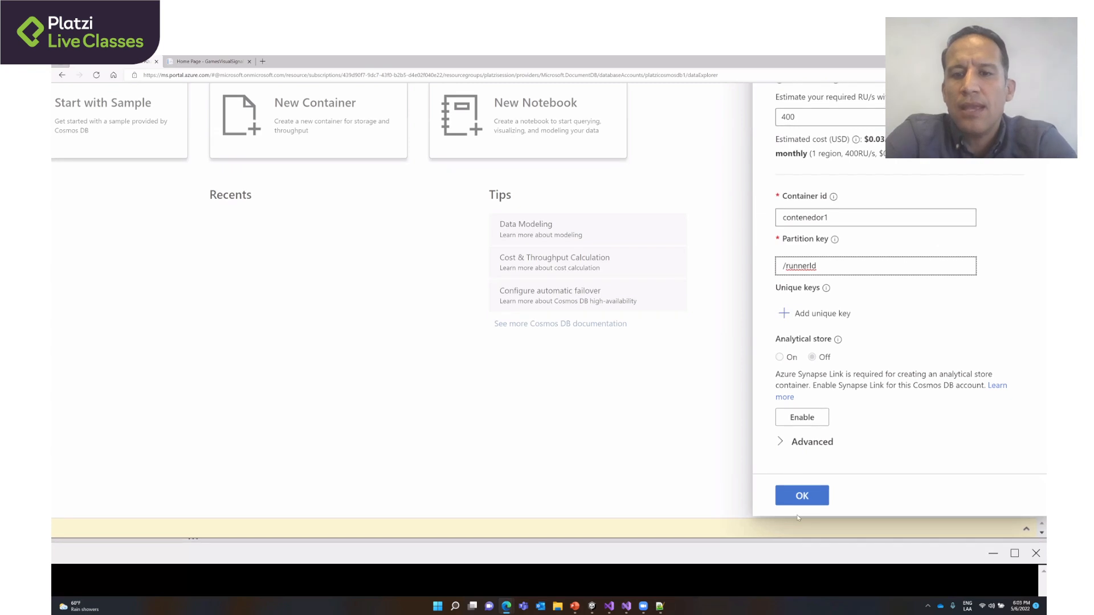
{"action": "left_click", "coordinate": [796, 501]}
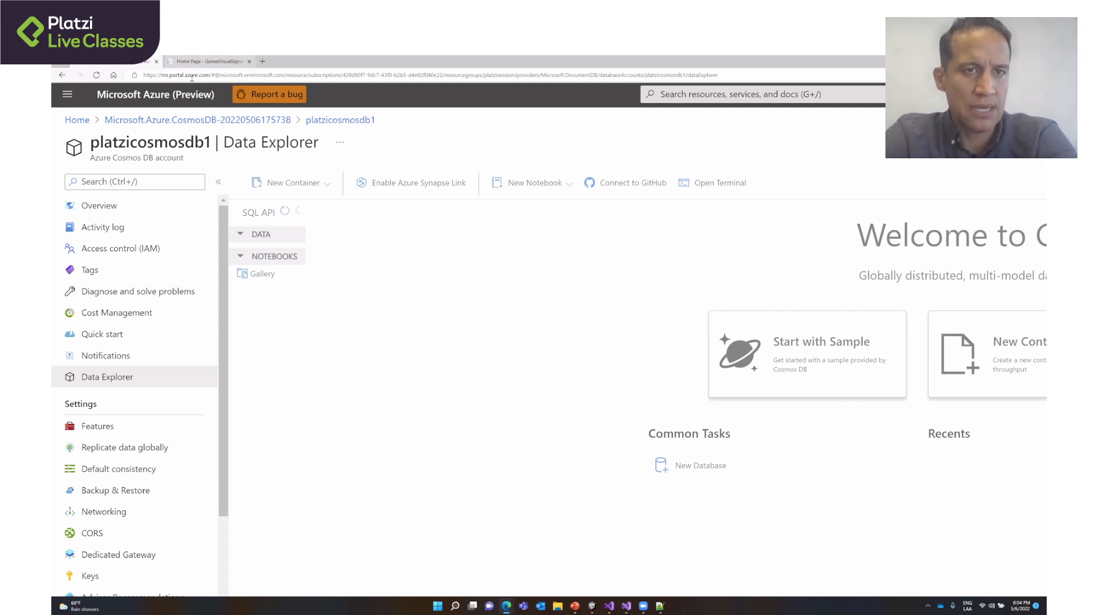
- Go to podmtycosmosdbaccount from the portal home, expand podmtyCosmosDb and its gamestate container in Data Explorer, and view the database's Scale settings
{"action": "left_click", "coordinate": [82, 126]}
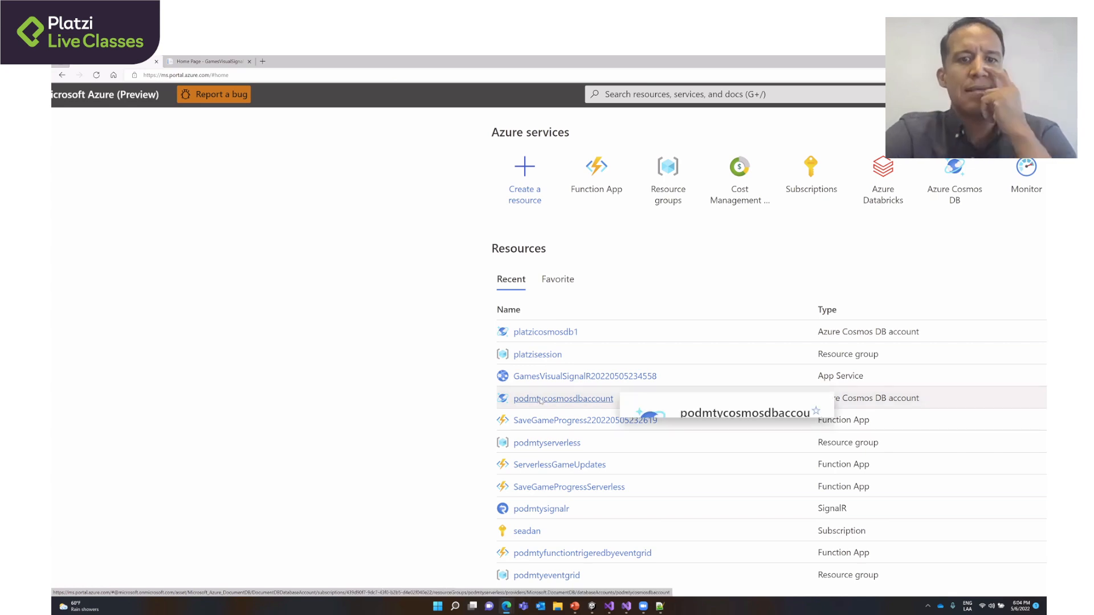
{"action": "left_click", "coordinate": [540, 402]}
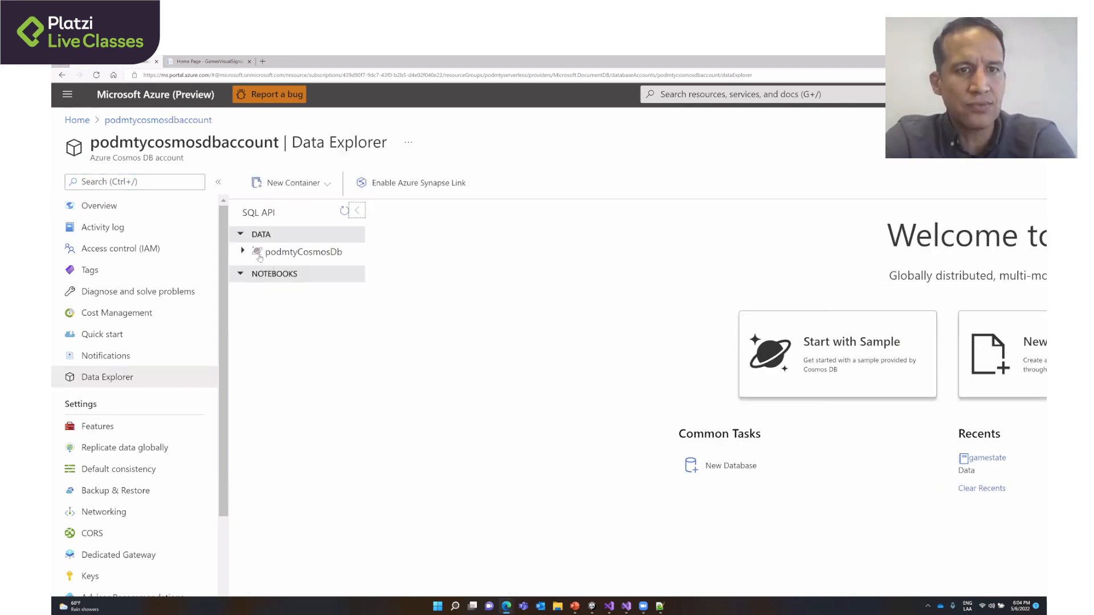
{"action": "left_click", "coordinate": [244, 252]}
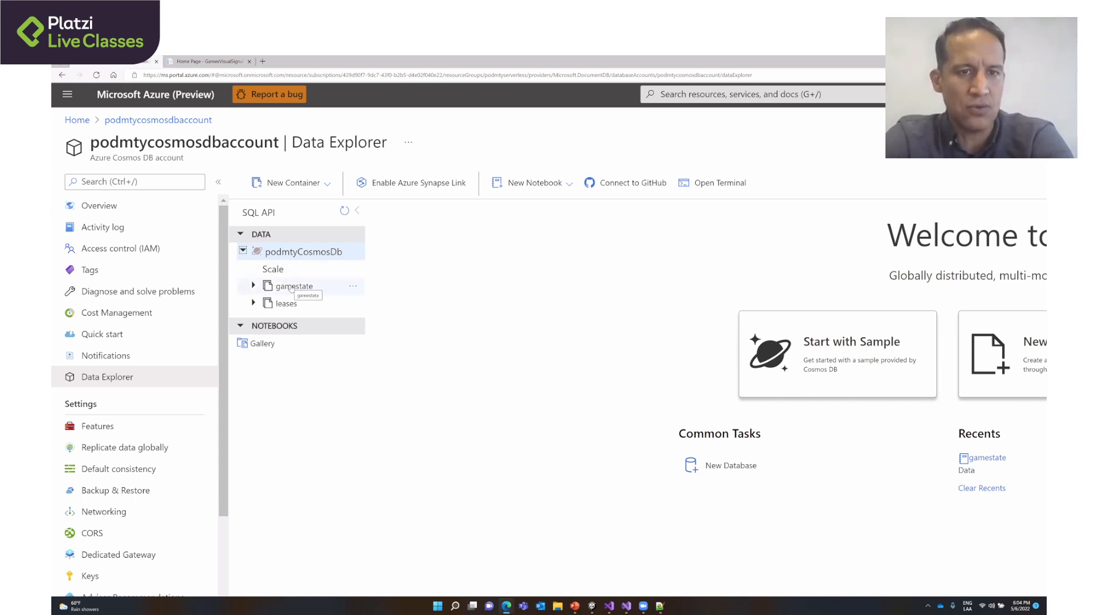
{"action": "left_click", "coordinate": [254, 286]}
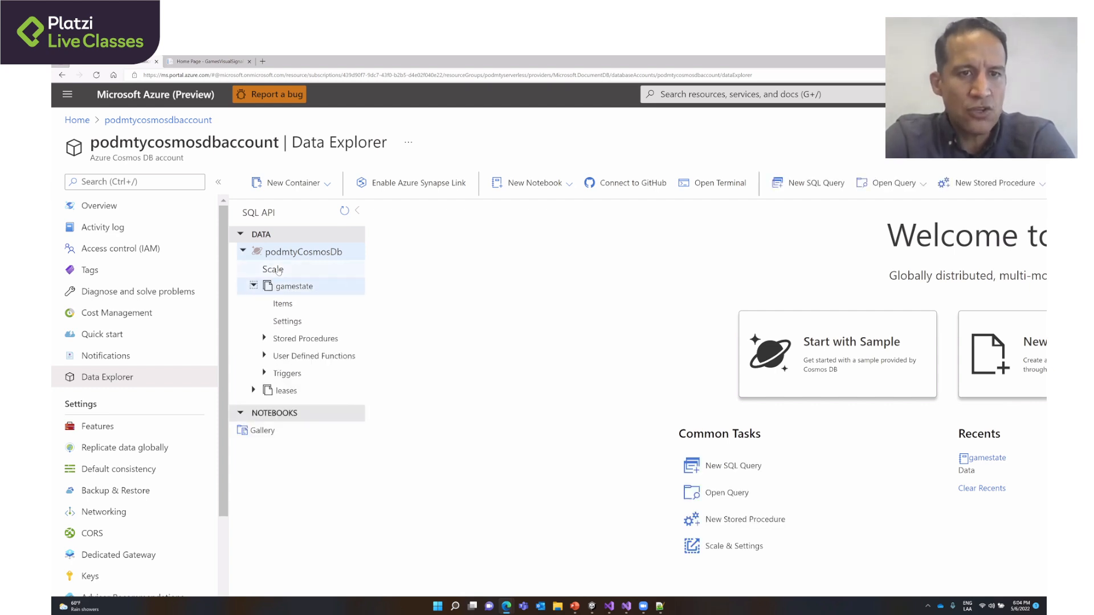
{"action": "left_click", "coordinate": [351, 268]}
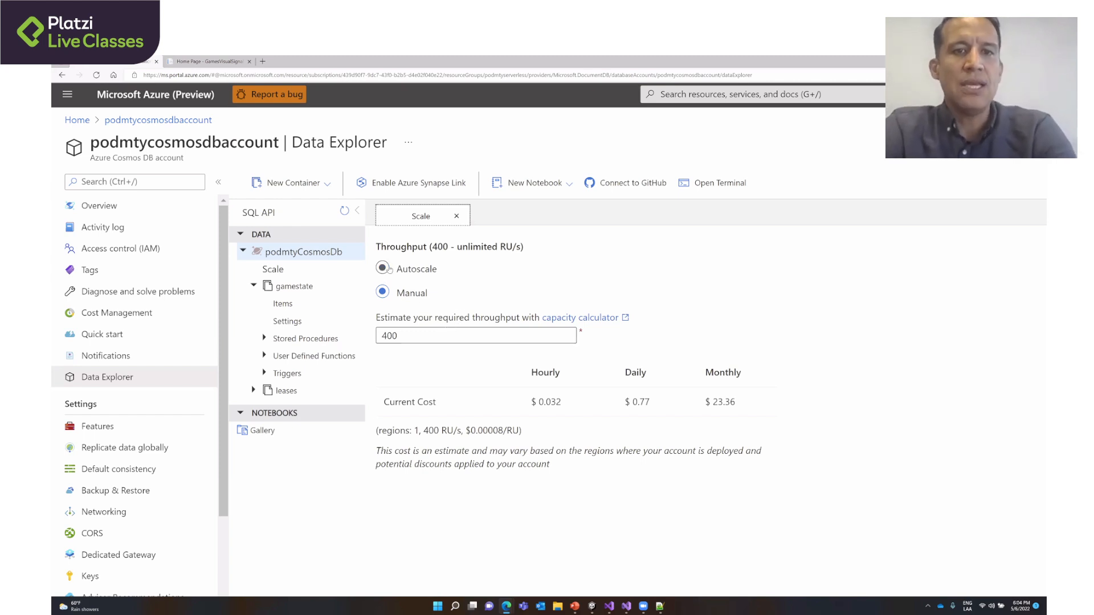
- Browse the gamestate container's items, view the document with id 4249335 and highlight its gamesession property
{"action": "left_click", "coordinate": [283, 304]}
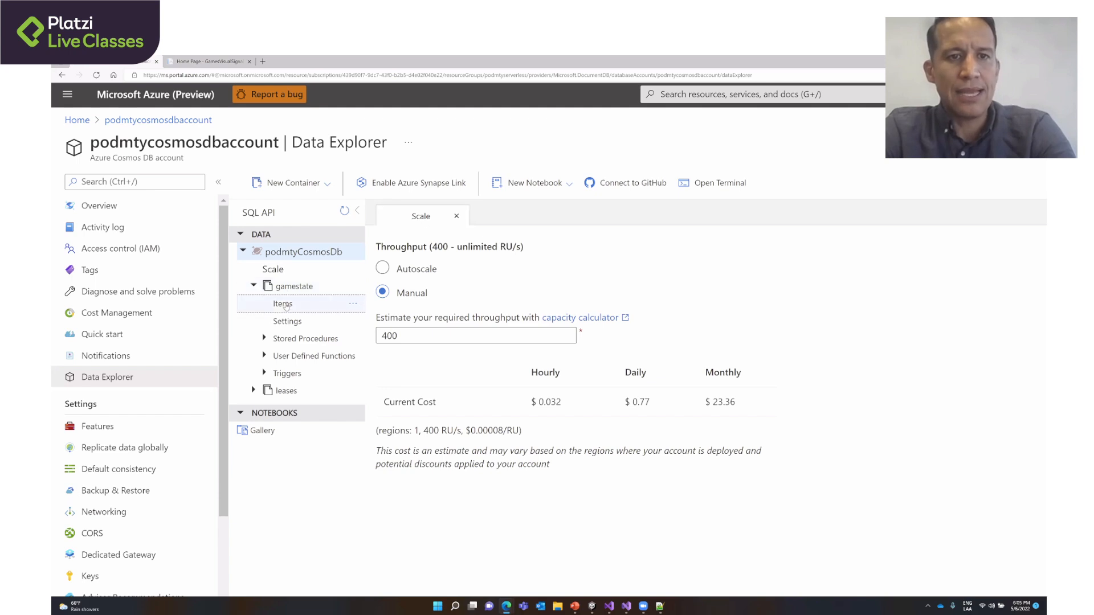
{"action": "left_click", "coordinate": [307, 287]}
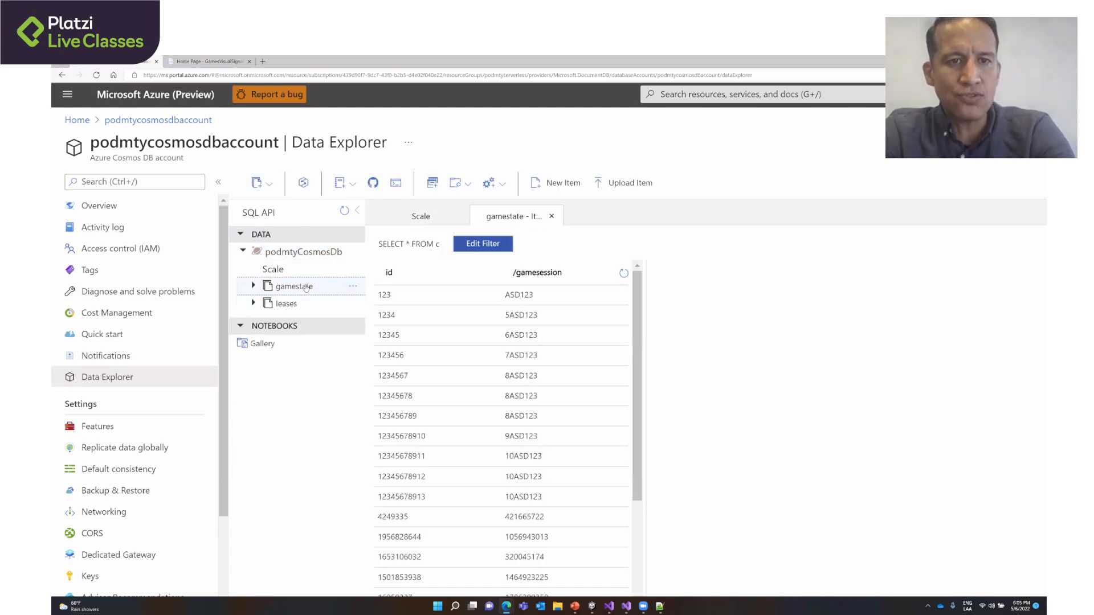
{"action": "left_click", "coordinate": [307, 287]}
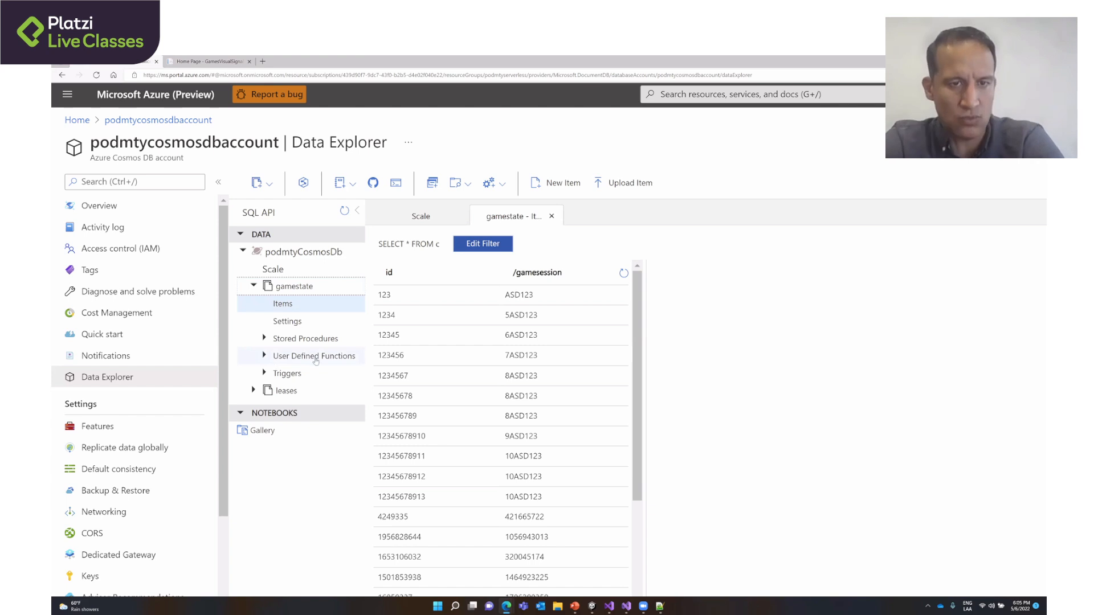
{"action": "left_click", "coordinate": [282, 309]}
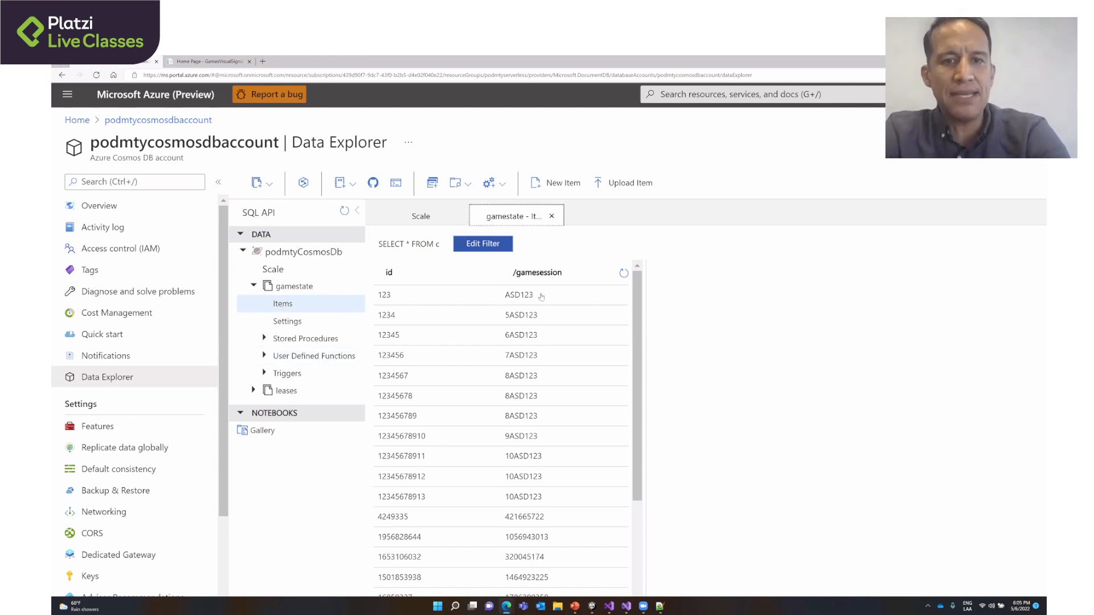
{"action": "scroll", "coordinate": [584, 371], "scroll_direction": "down", "scroll_amount": 2}
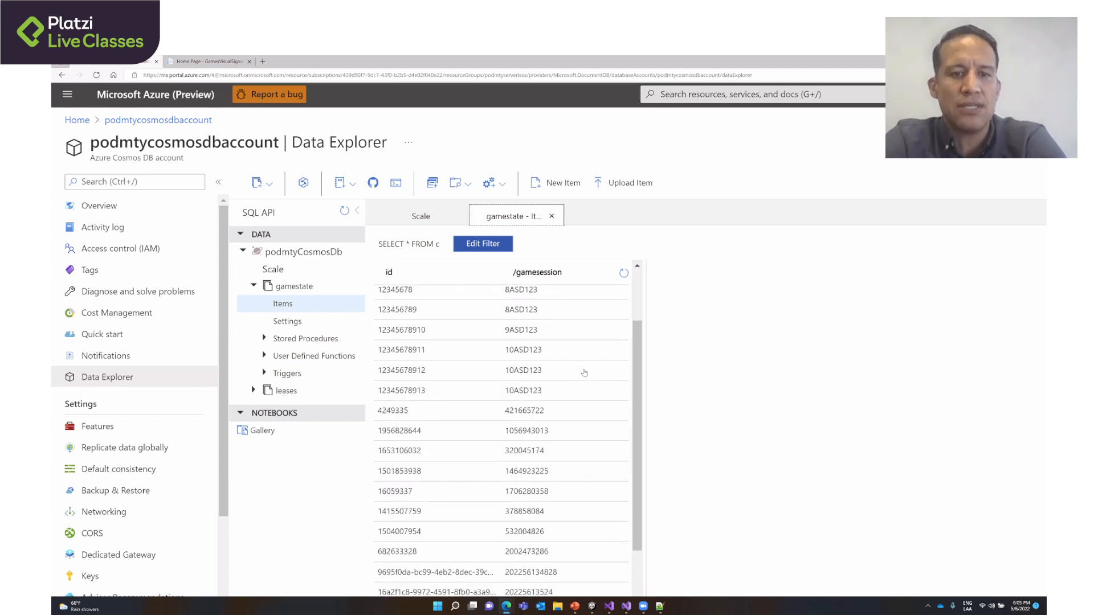
{"action": "scroll", "coordinate": [584, 371], "scroll_direction": "down", "scroll_amount": 2}
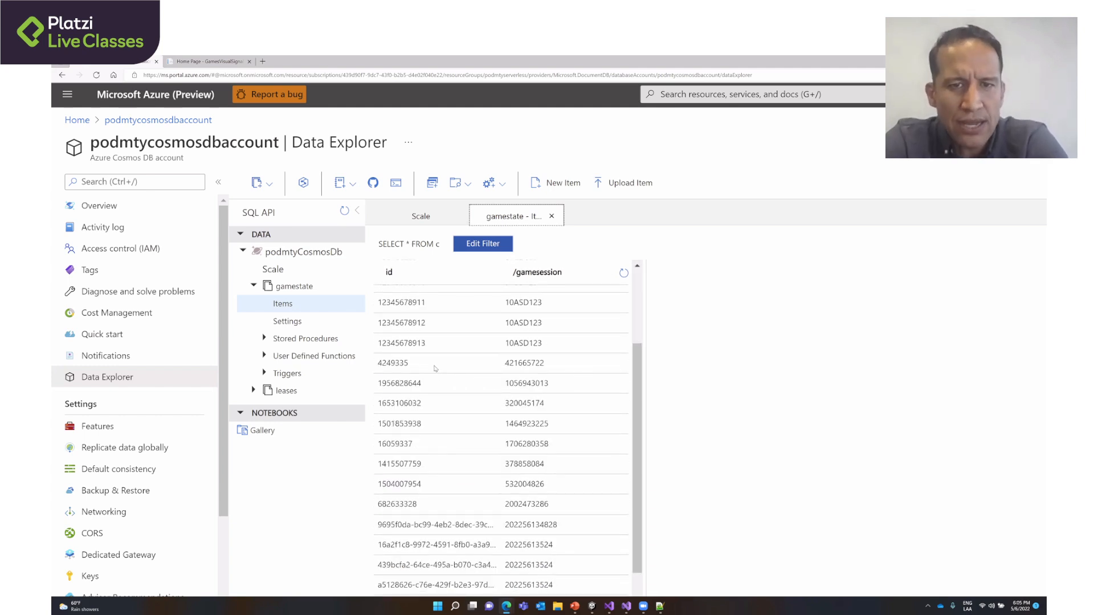
{"action": "left_click", "coordinate": [435, 367]}
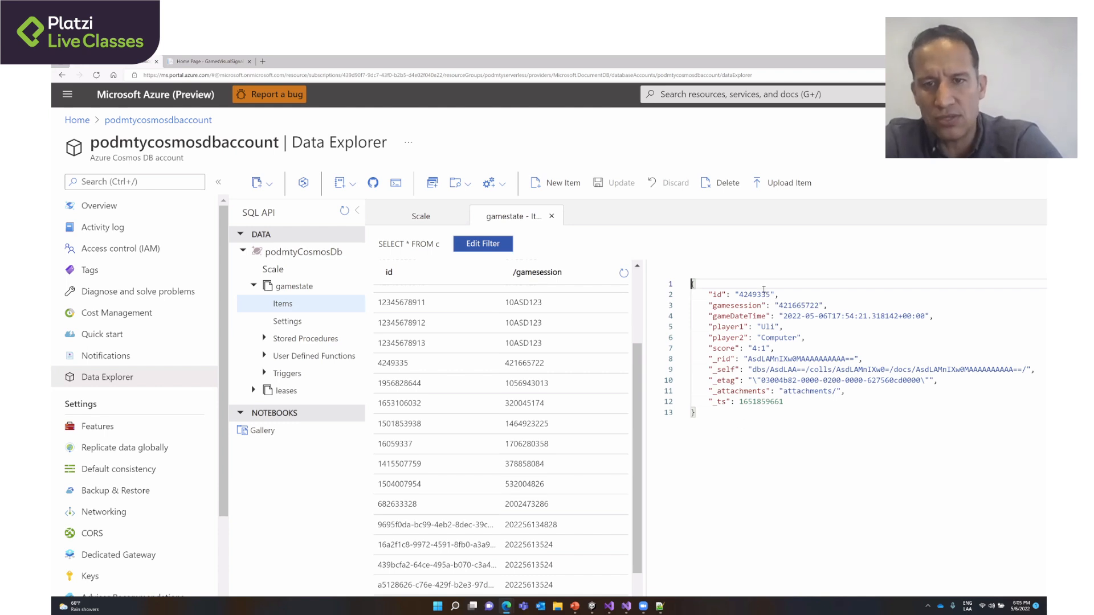
{"action": "left_click", "coordinate": [725, 306]}
{"action": "double_click", "coordinate": [726, 305]}
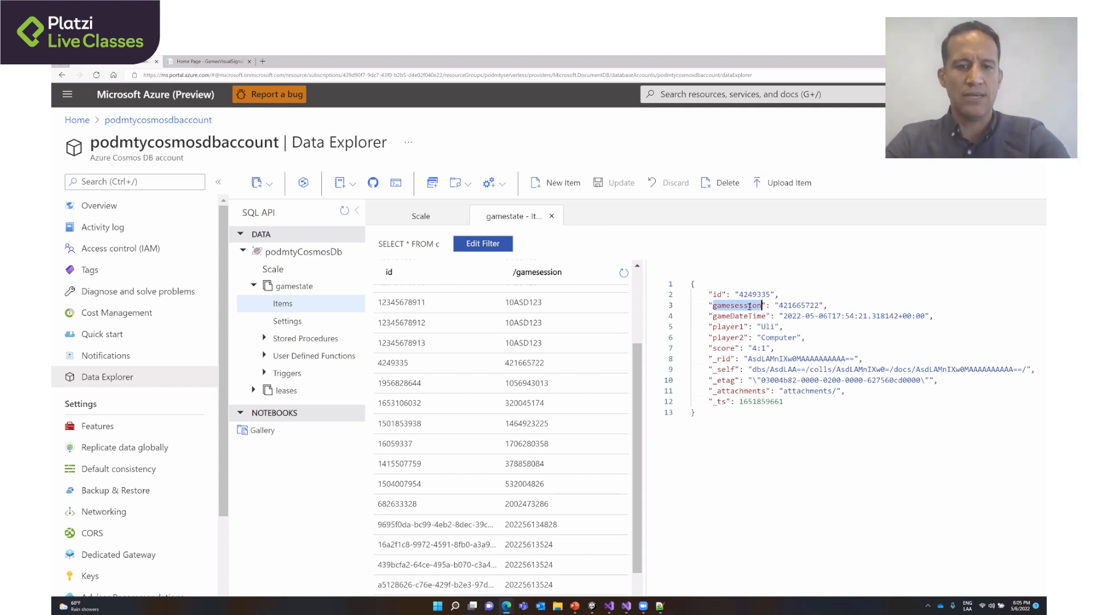
- Switch to the PowerPoint deck, show slide 24, "An example scenario", and select its Unity logo
{"action": "left_click", "coordinate": [575, 606]}
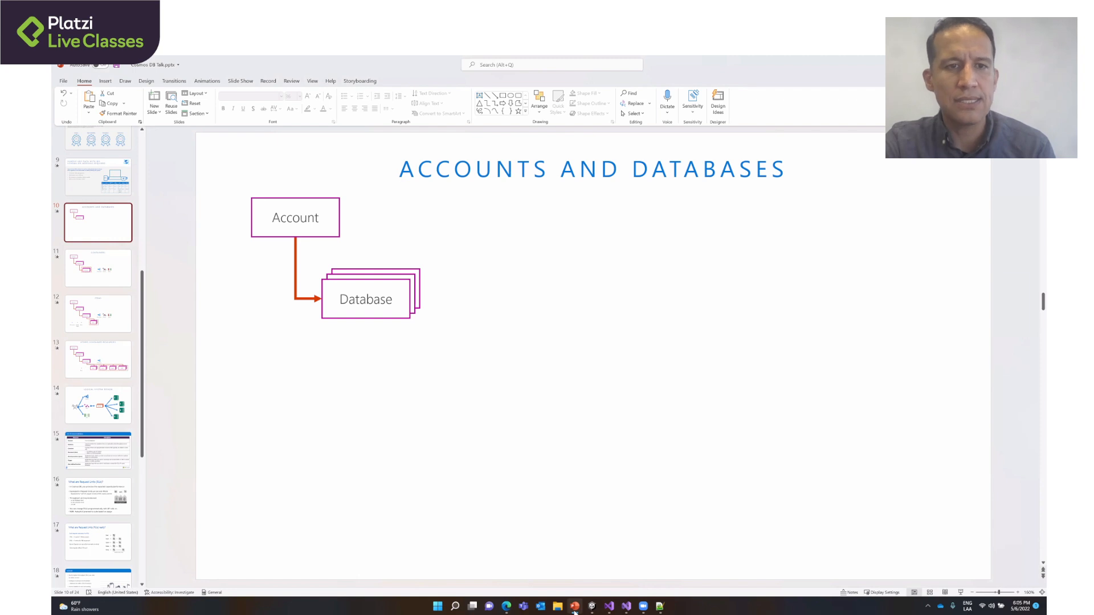
{"action": "scroll", "coordinate": [73, 485], "scroll_direction": "down", "scroll_amount": 10}
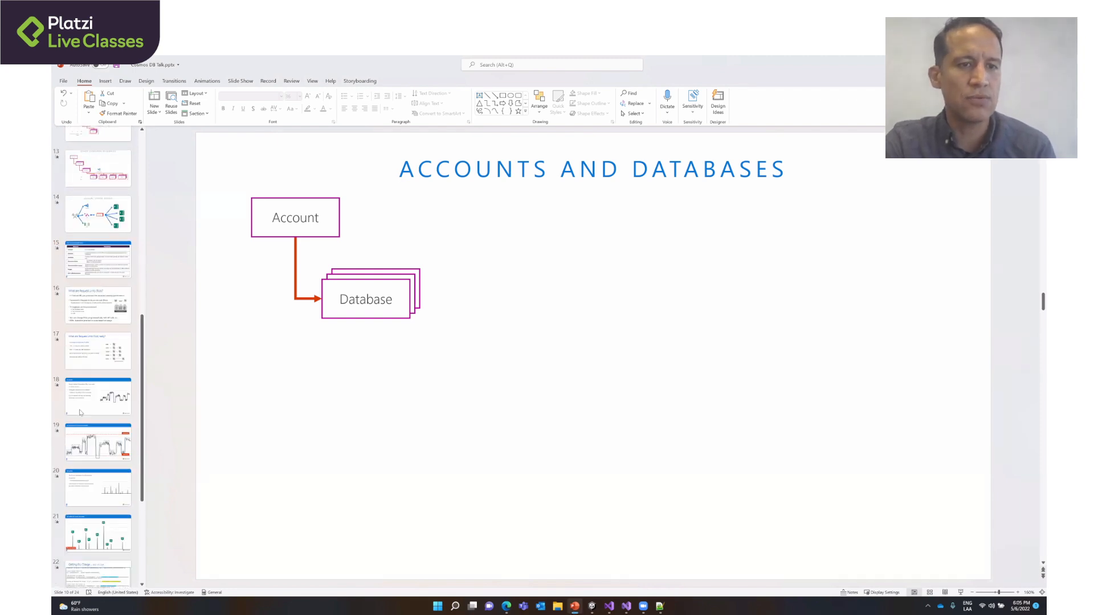
{"action": "scroll", "coordinate": [73, 485], "scroll_direction": "up", "scroll_amount": 1}
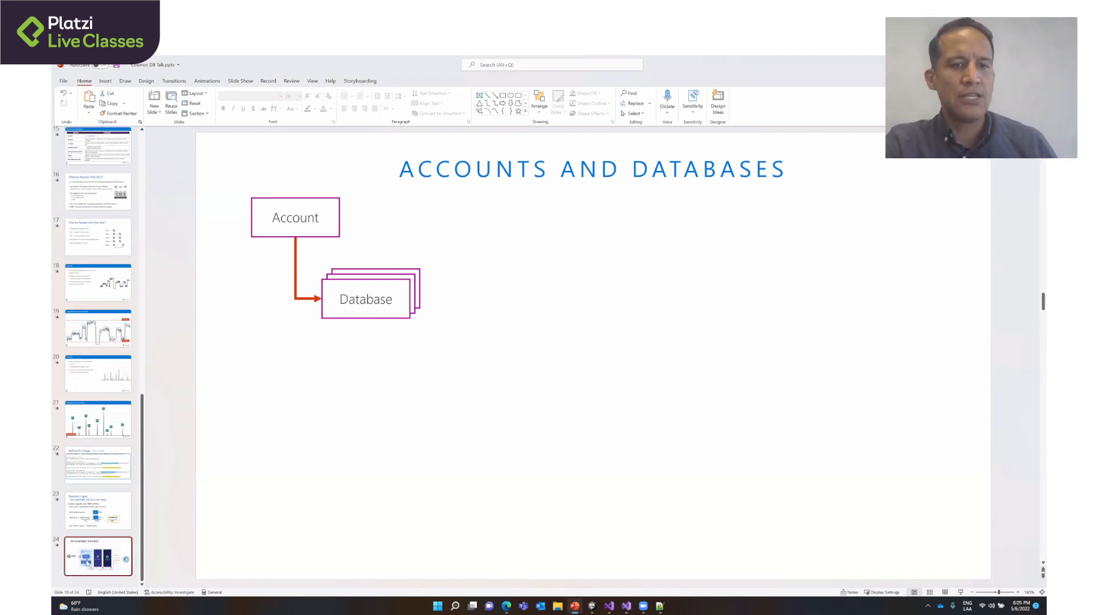
{"action": "left_click", "coordinate": [94, 556]}
{"action": "left_click", "coordinate": [230, 366]}
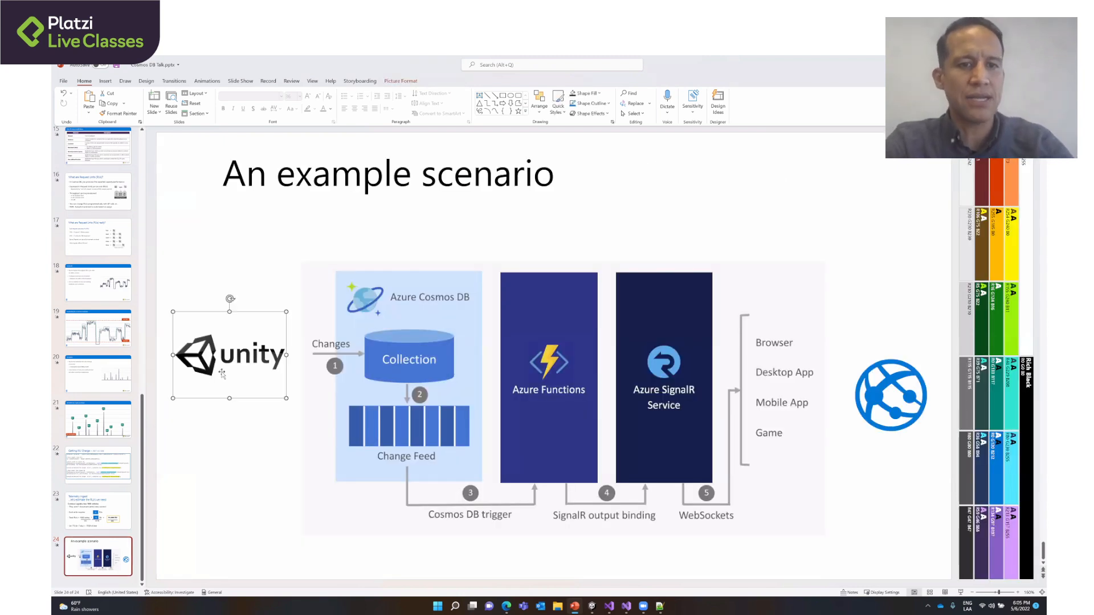